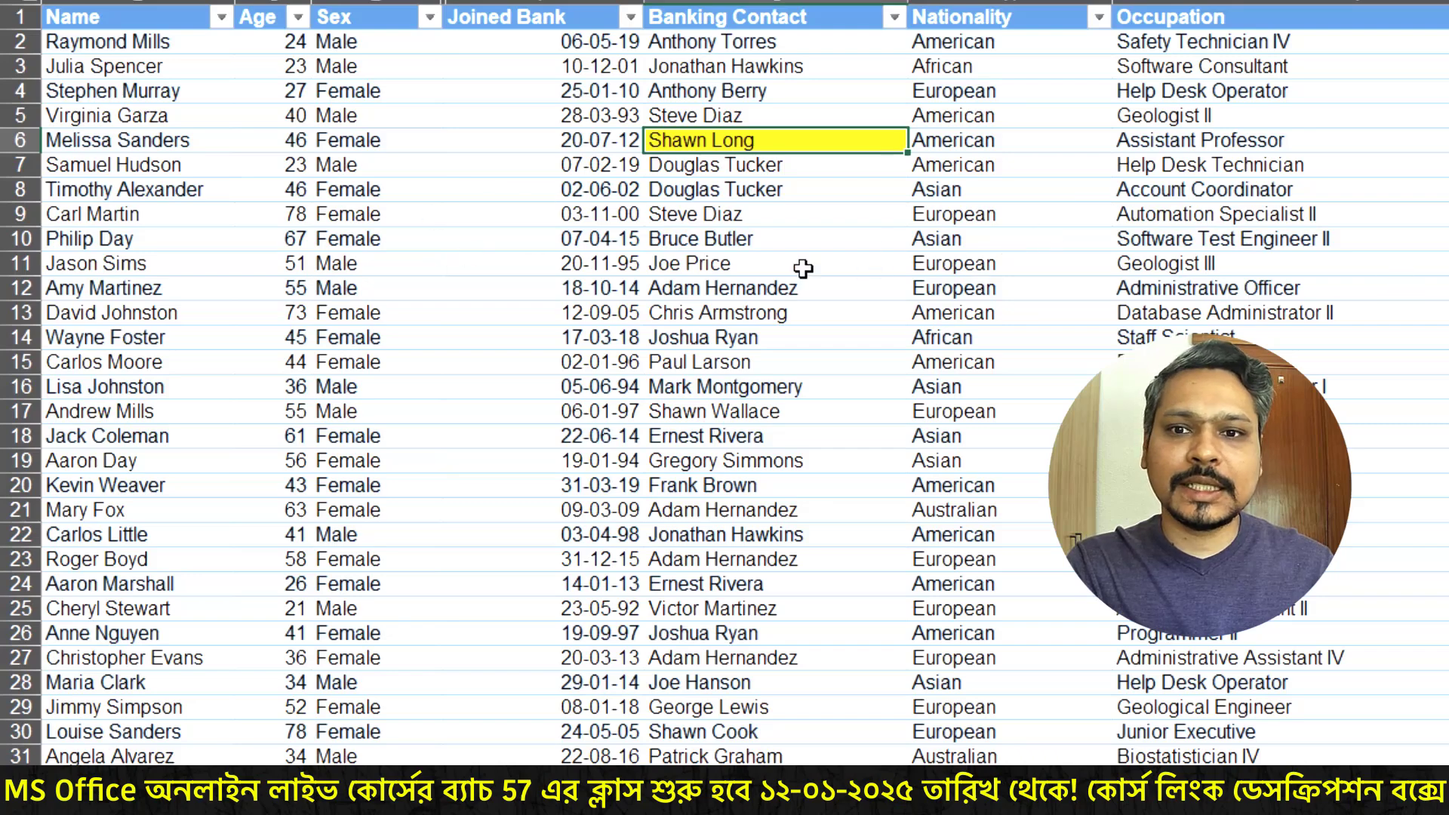
- Select various cells across the Sex, Joined Bank, Banking Contact and Occupation columns to examine the active-cell highlighting
left_click(737, 220)
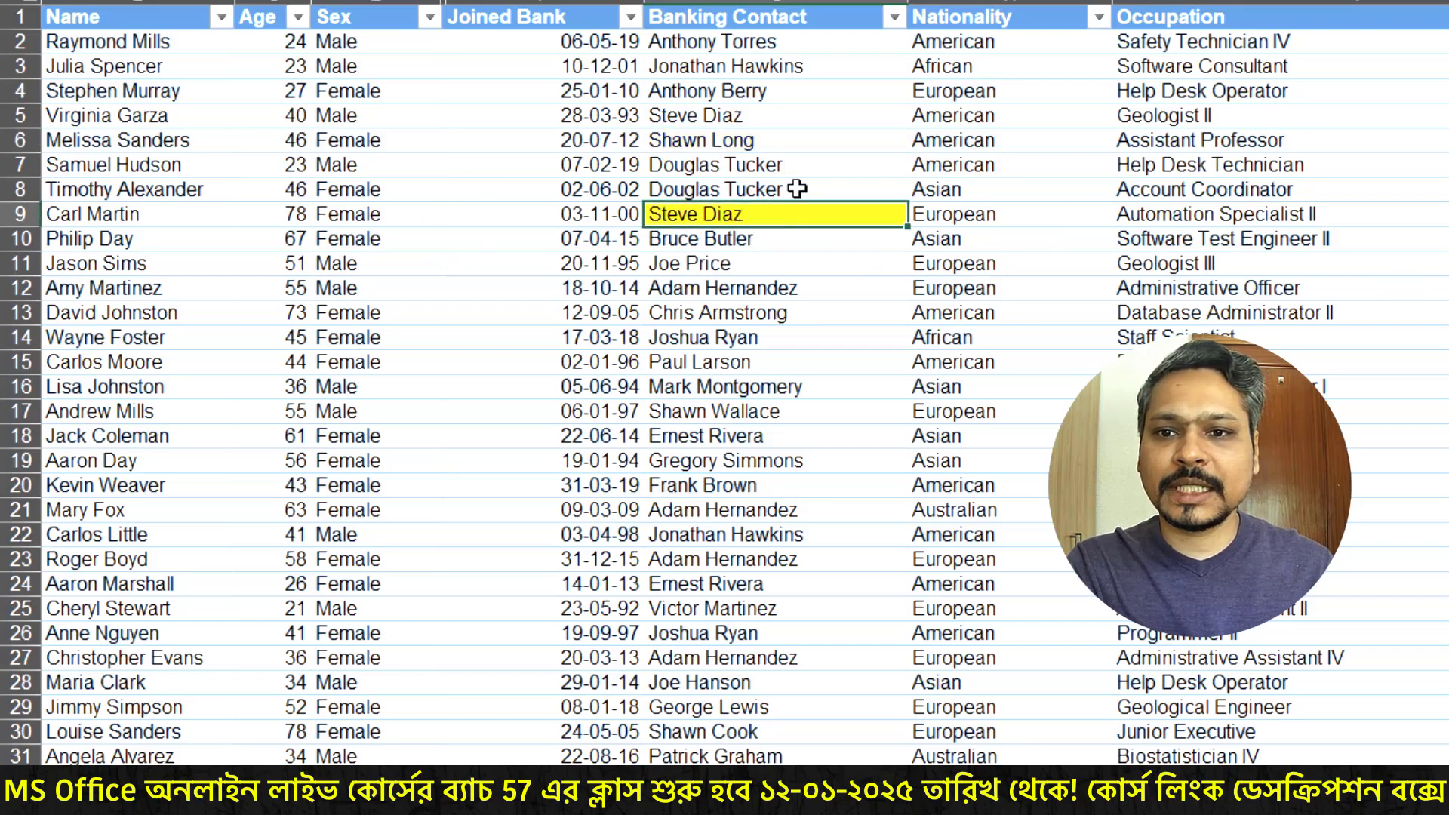
left_click(729, 124)
left_click(733, 286)
left_click(792, 136)
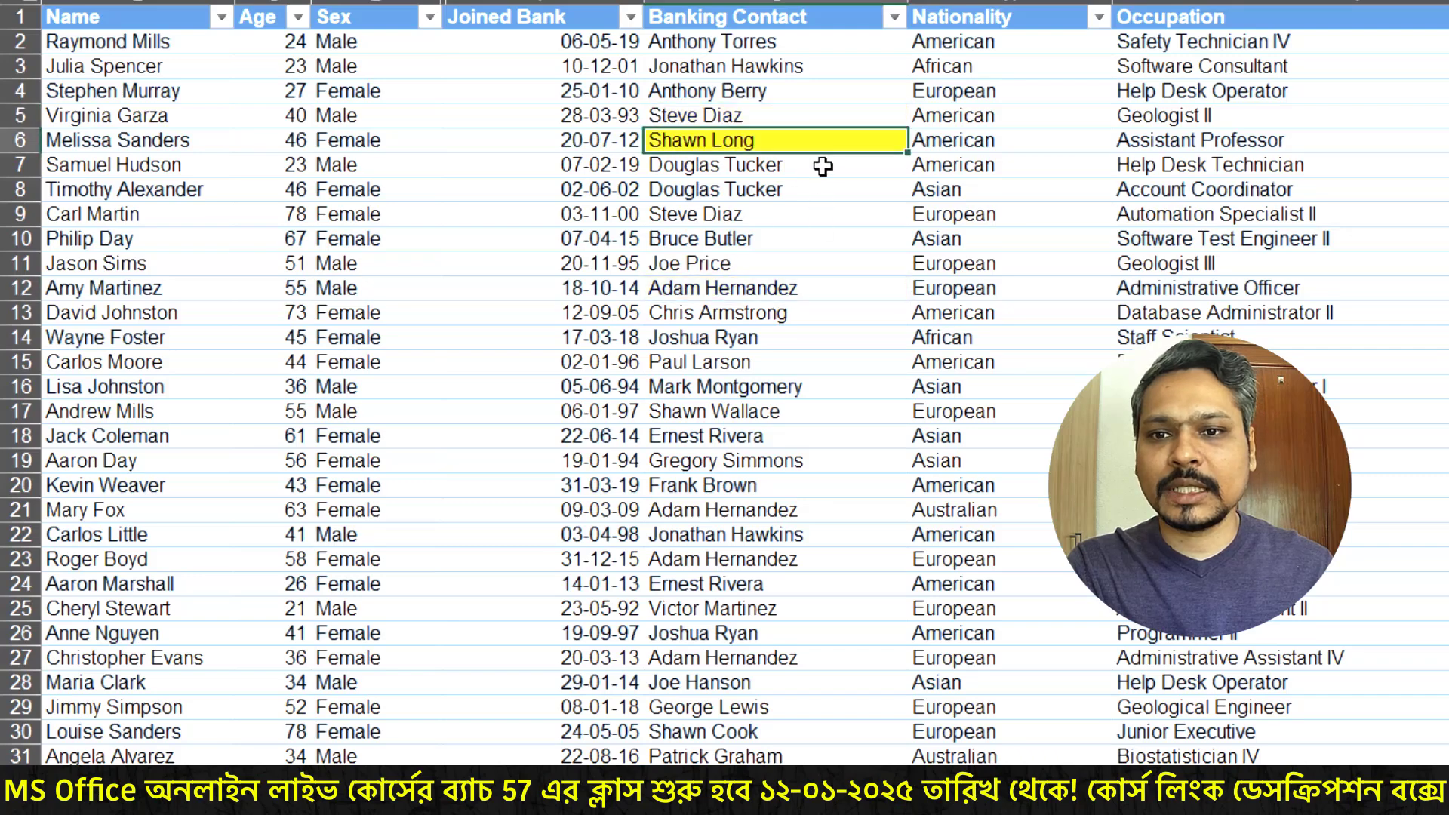
left_click(767, 330)
left_click(502, 271)
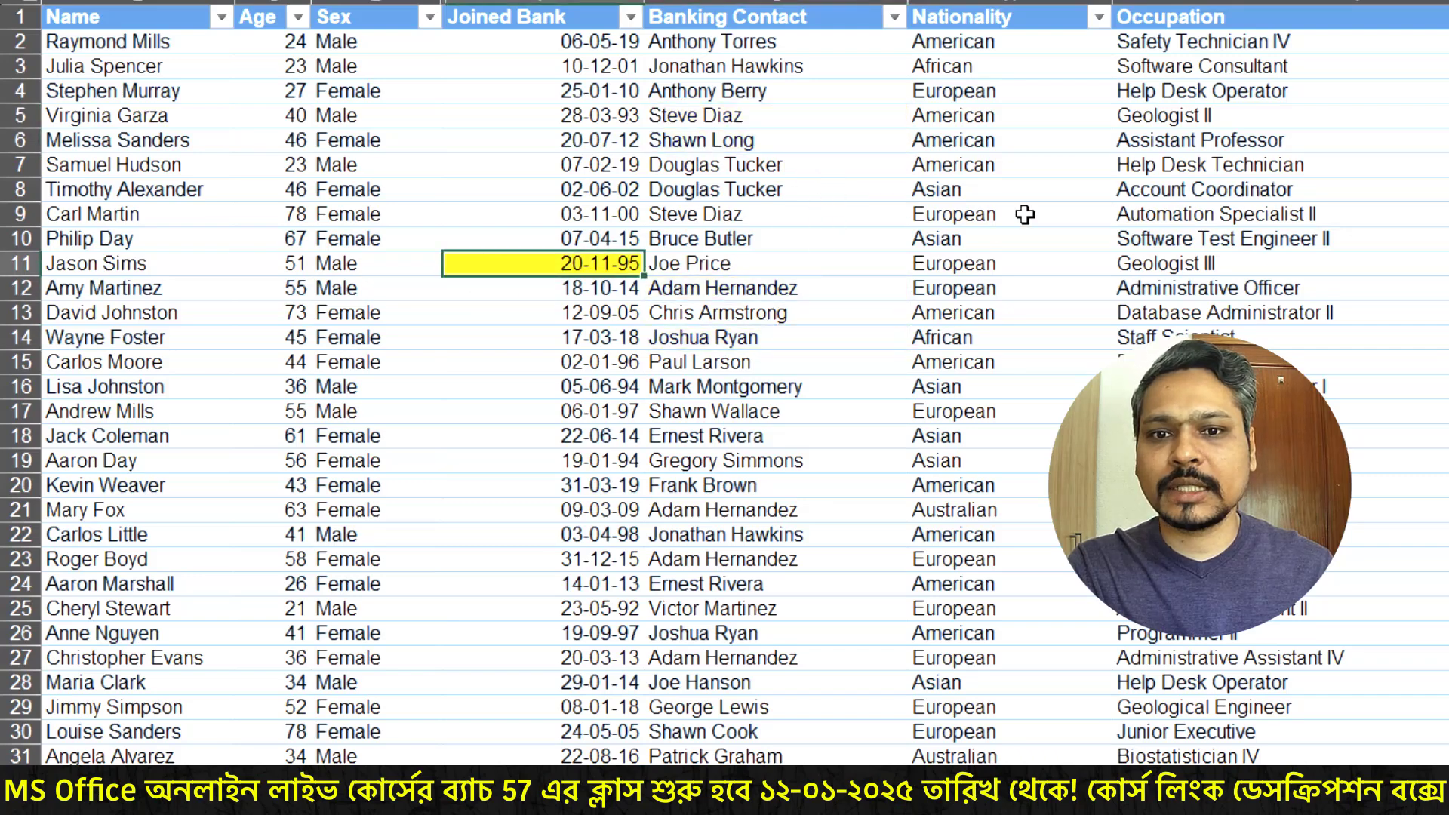
left_click(1134, 194)
left_click(674, 148)
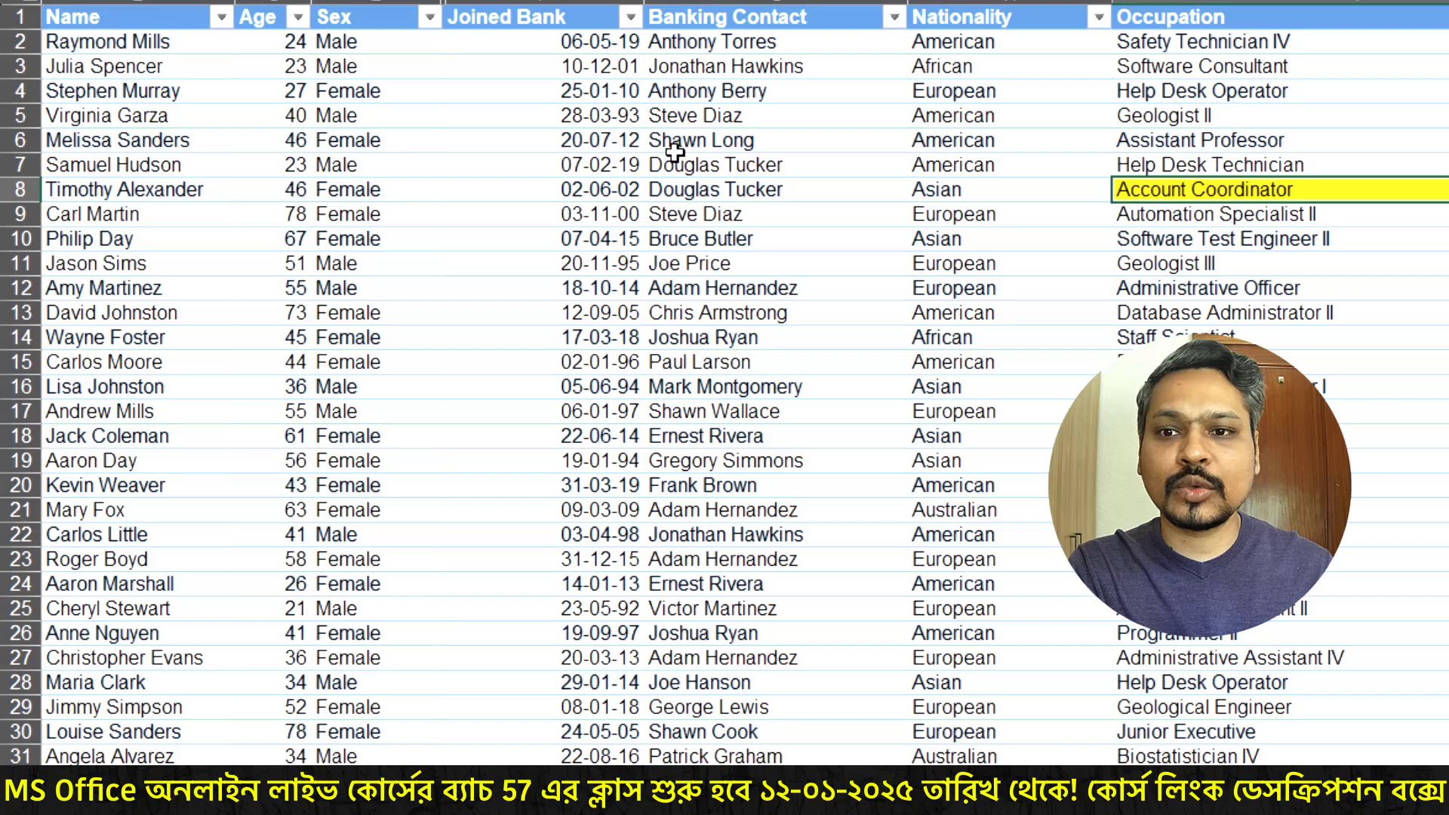
left_click(372, 163)
left_click(375, 346)
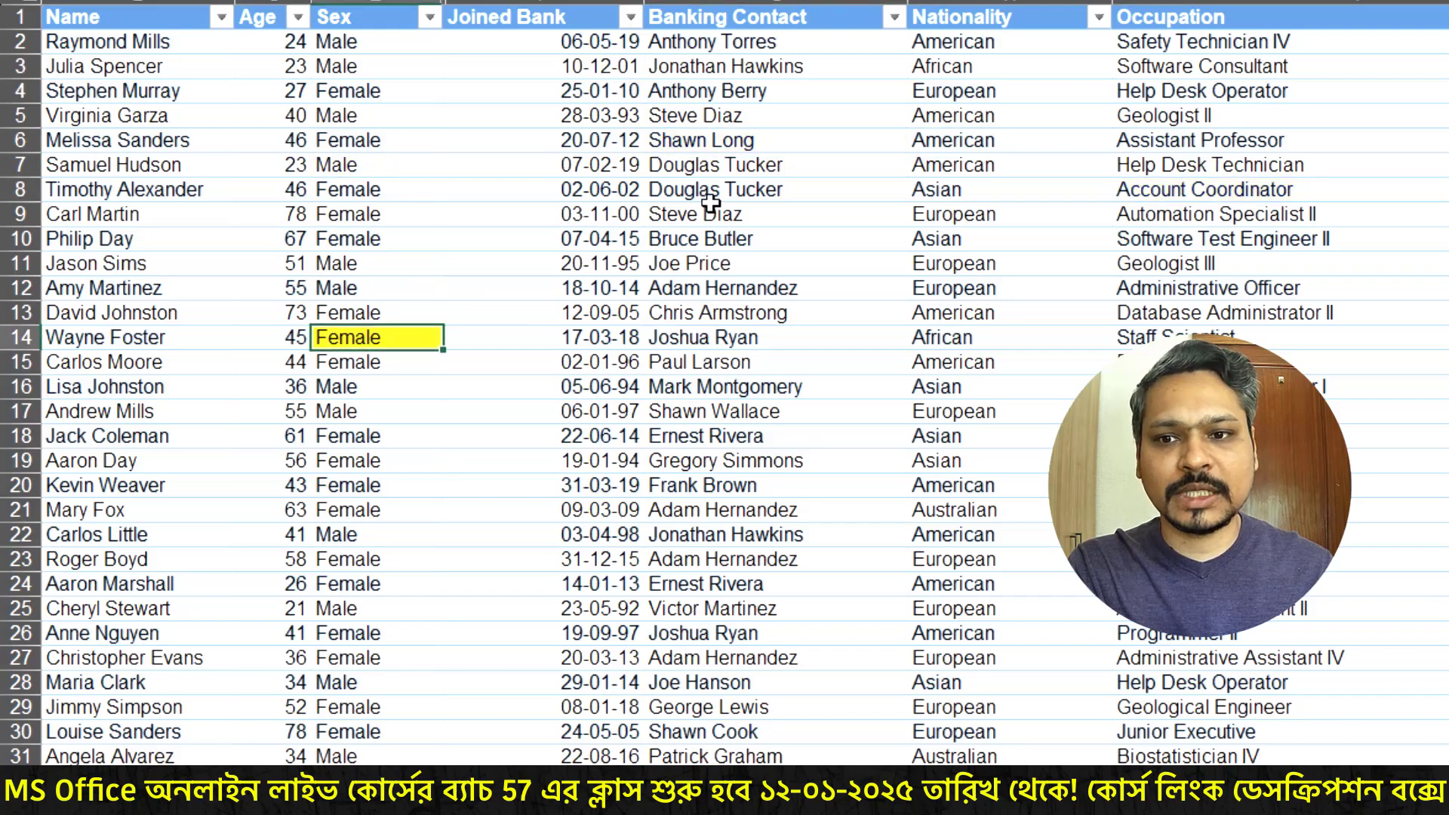
left_click(699, 149)
left_click(703, 295)
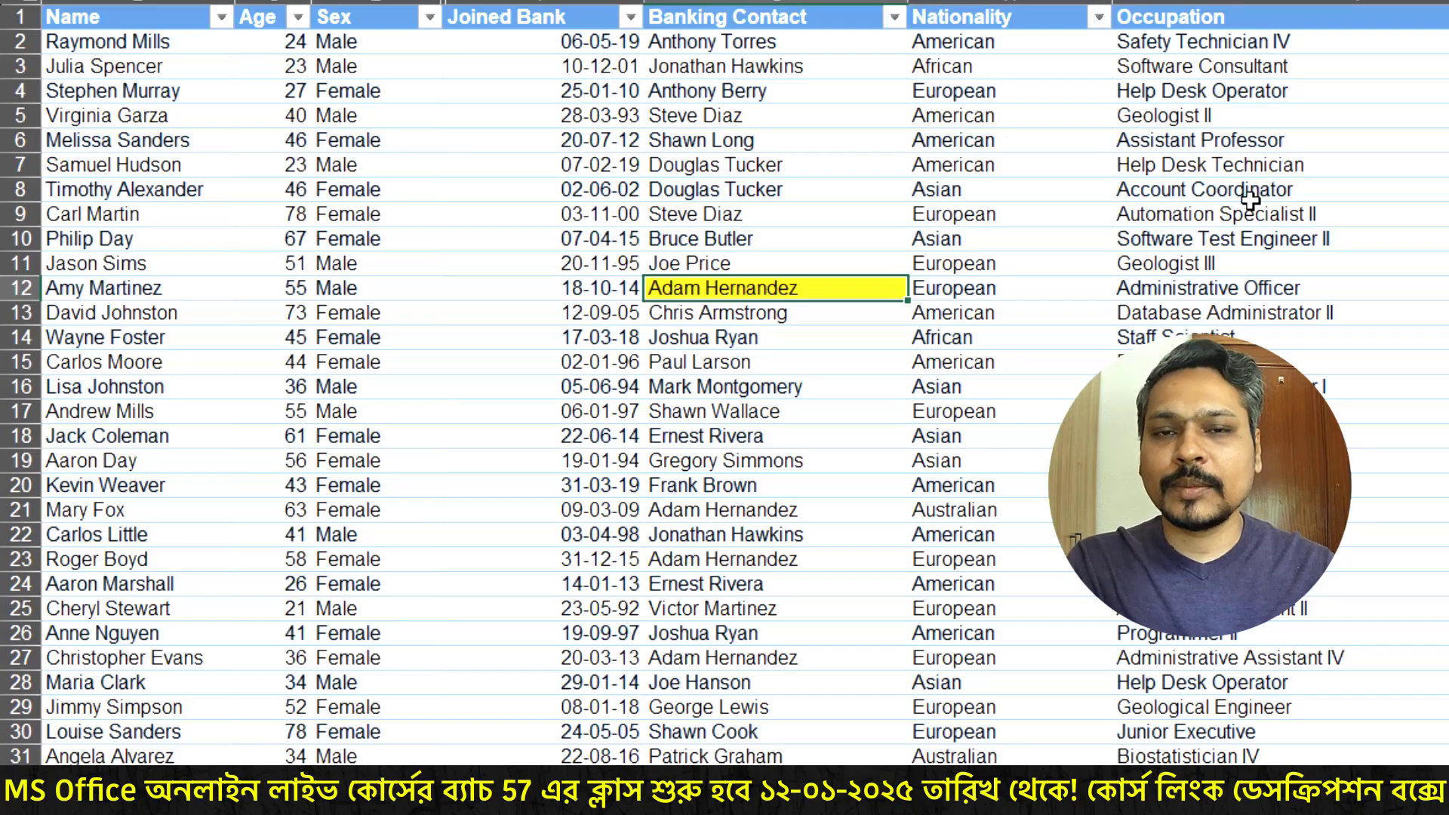
- Undo the active-cell highlighting and select all the data in the table
key("ctrl+z")
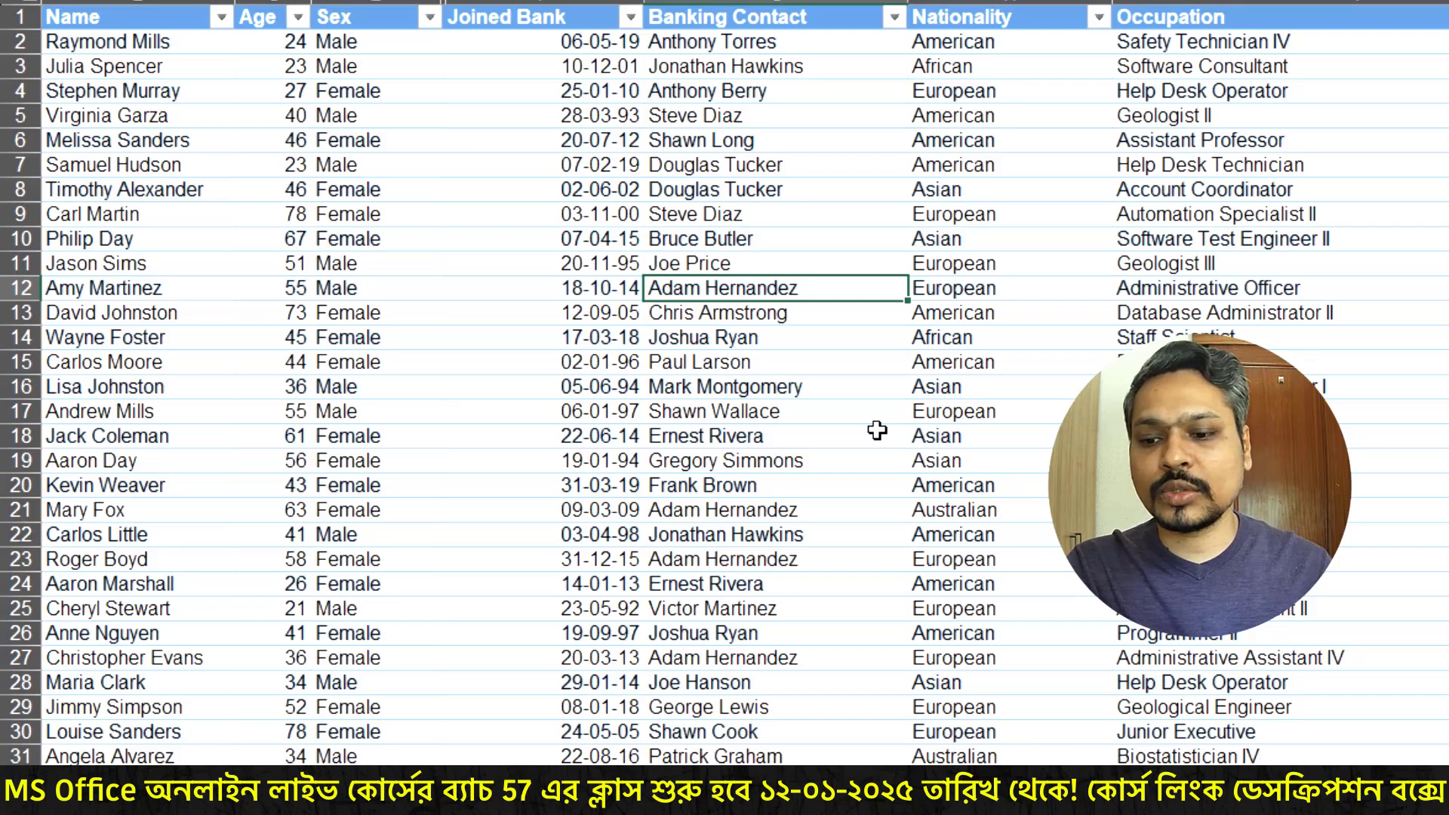
key("ctrl+a")
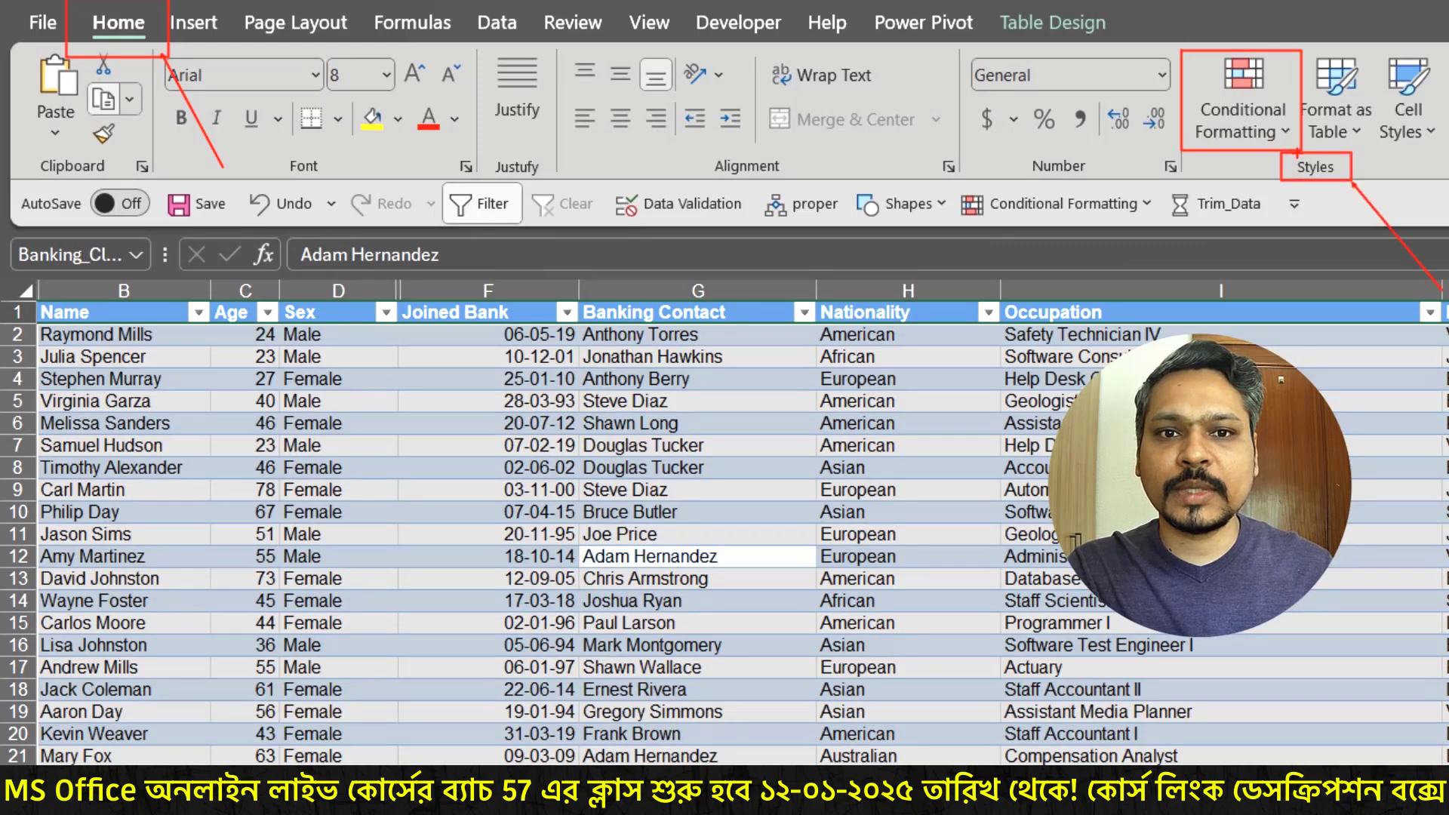
- Start a new conditional formatting rule that uses a formula to determine which cells to format
left_click(1272, 116)
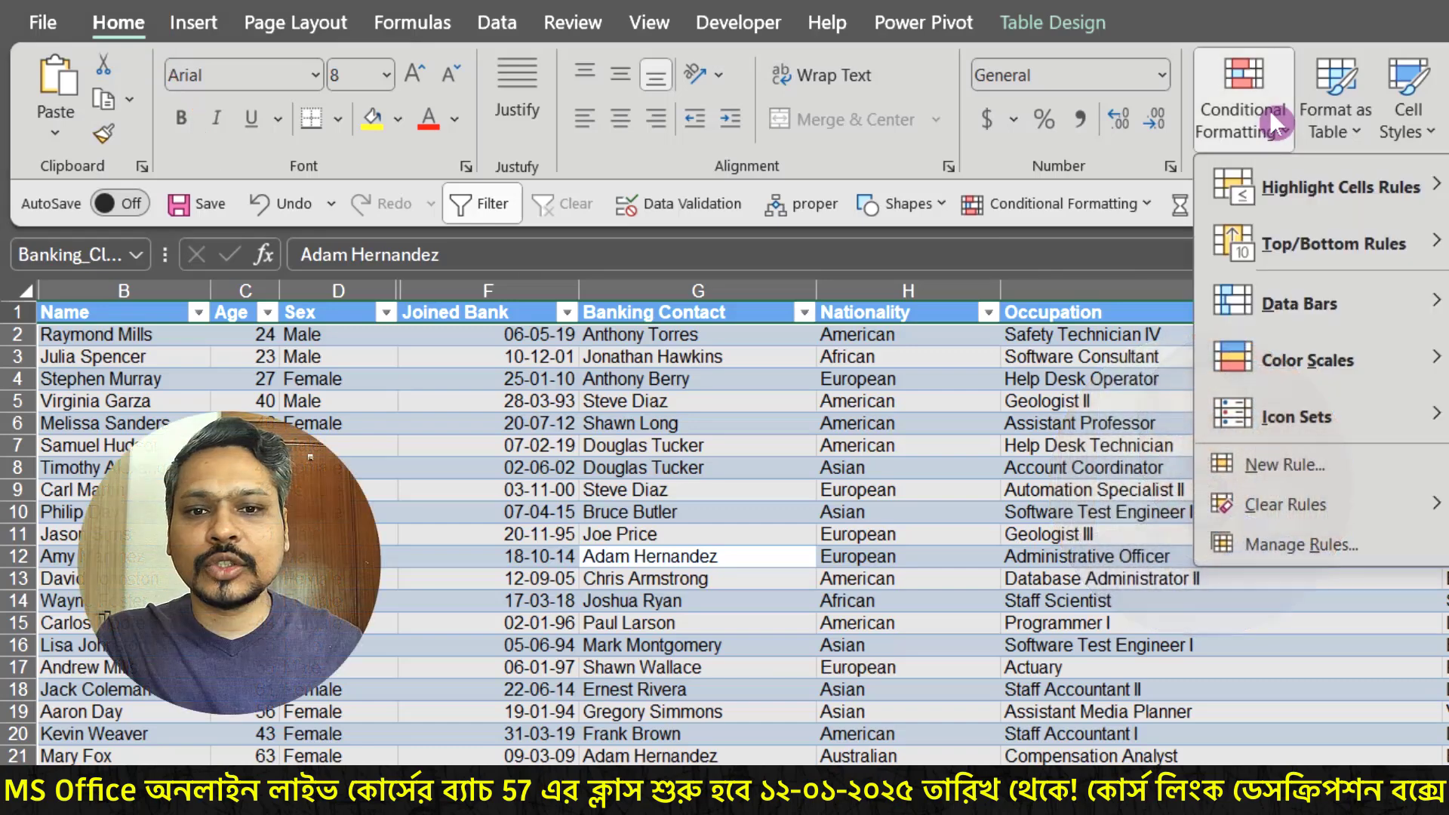
left_click(1286, 483)
left_click_drag(1342, 344, 723, 192)
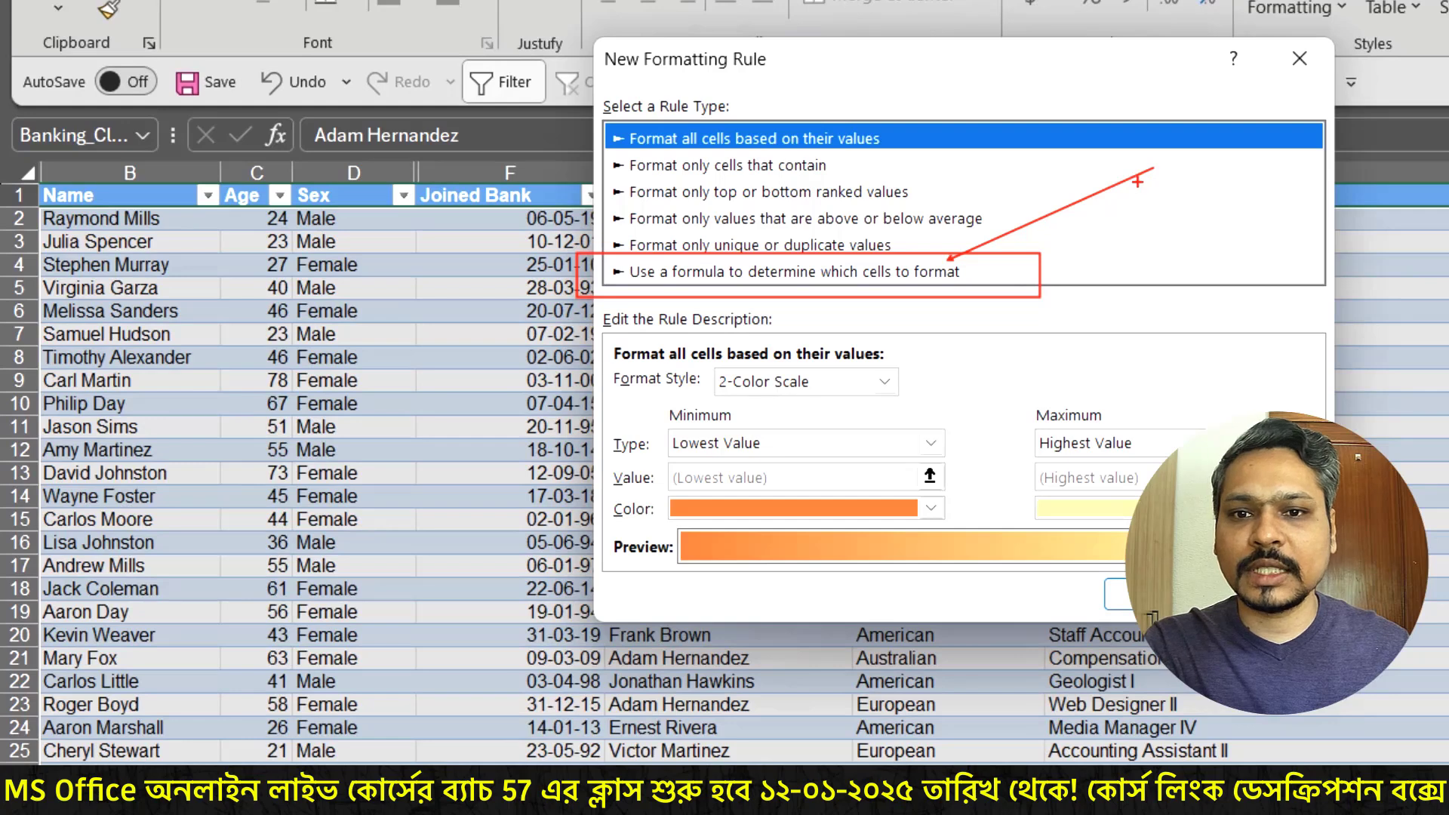
left_click(856, 285)
key("ctrl+2")
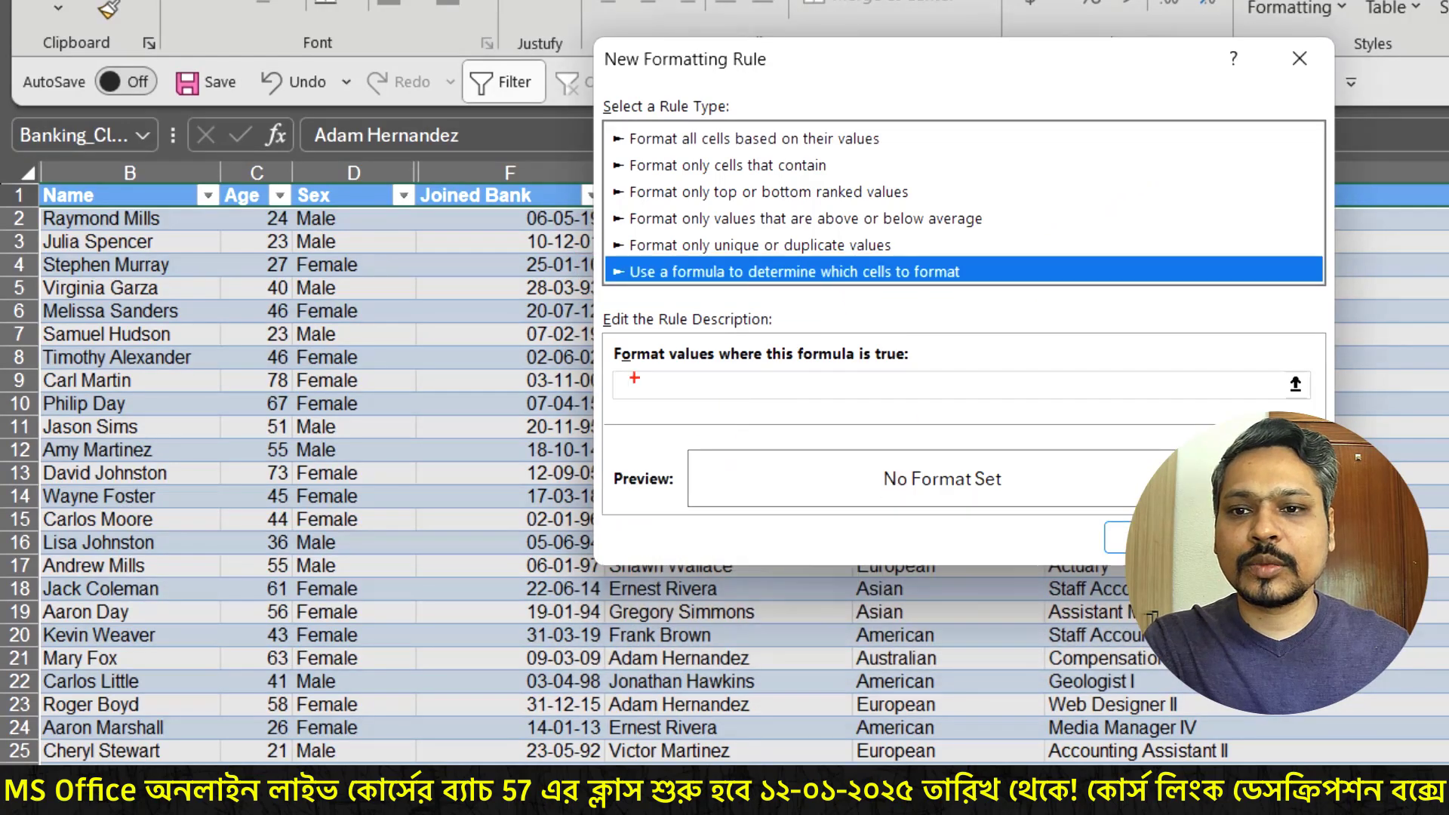
left_click_drag(602, 352, 1133, 413)
mouse_move(959, 378)
left_mouse_down()
mouse_move(1102, 275)
mouse_move(1099, 292)
left_mouse_up()
key("Escape")
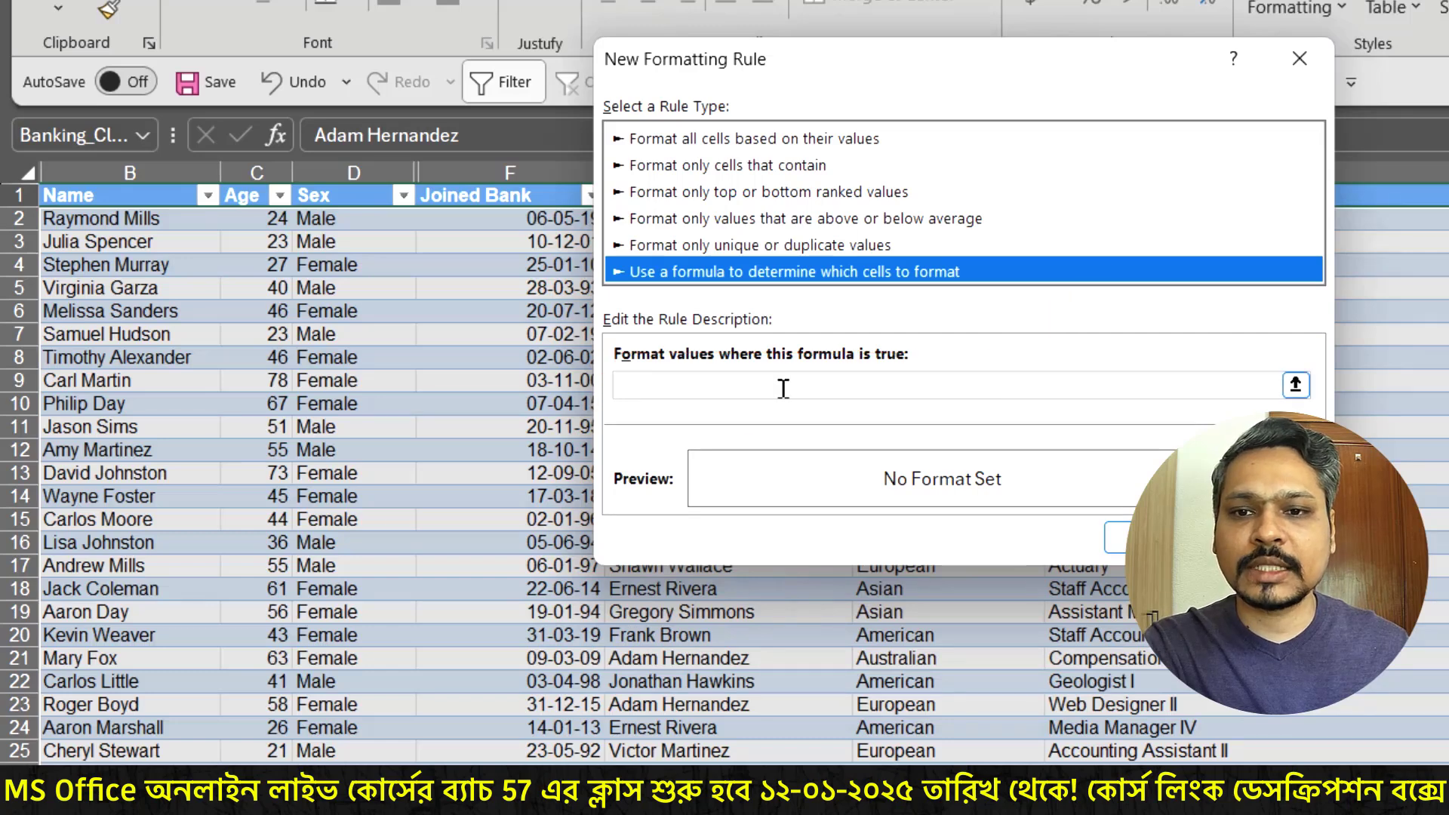
- Set the rule's formula to =and(row()=Cell("row"),Column()=Cell("col"))
left_click(741, 384)
type("=and(row()=Cell(\"row\"),Column()=Cell(\"col\"))")
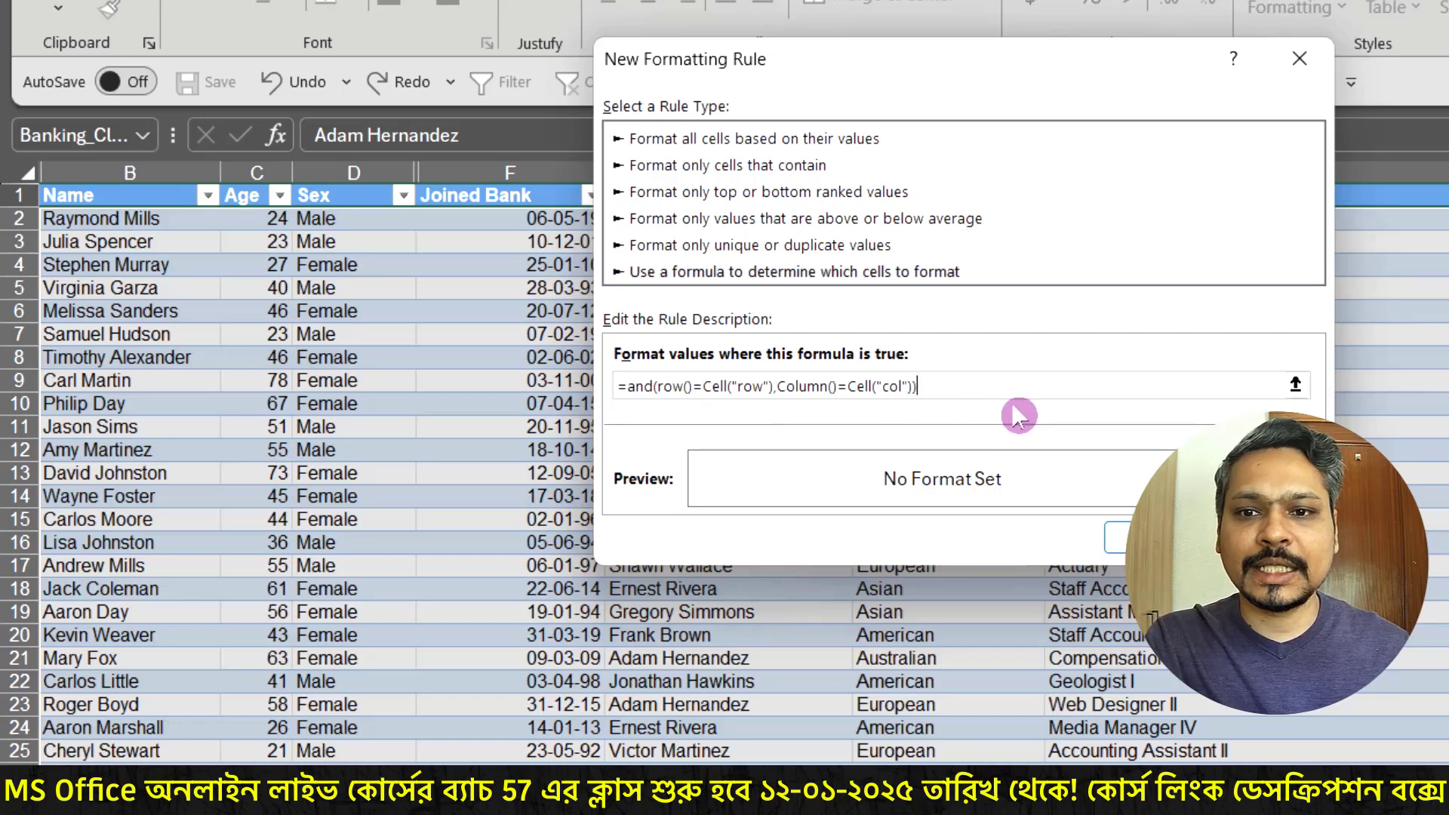
key("ctrl+2")
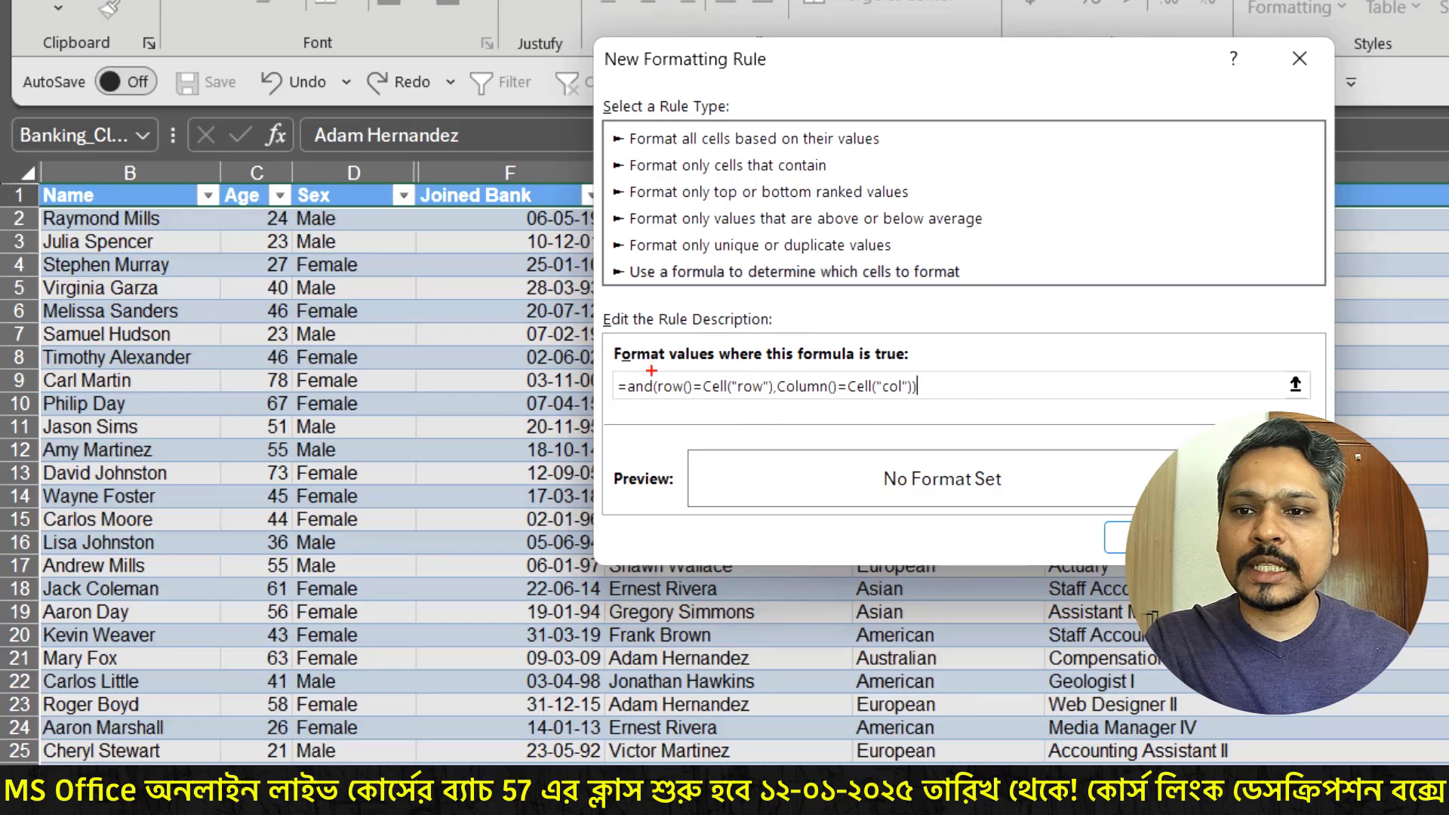
left_click_drag(651, 370, 659, 282)
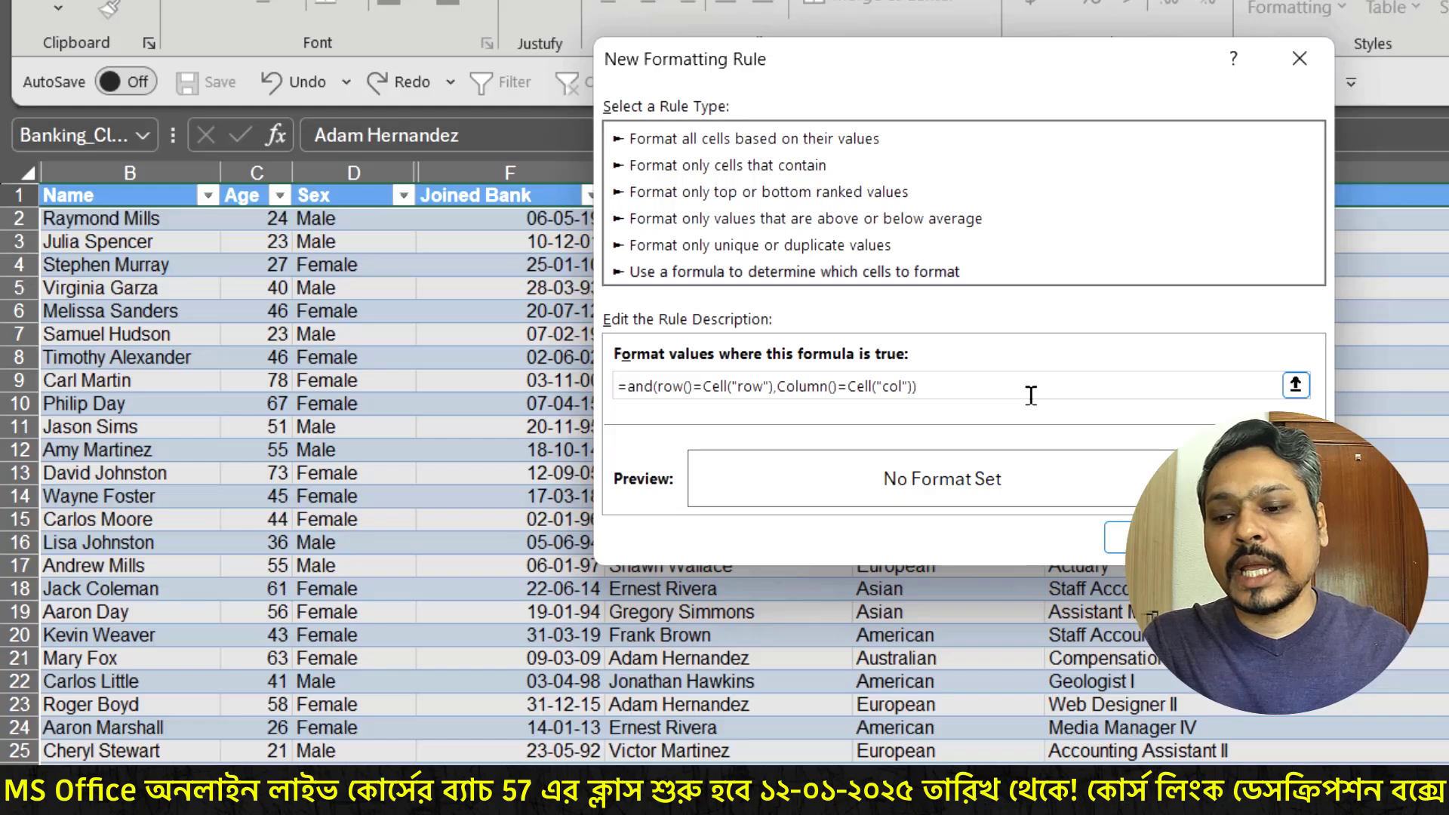
left_click(935, 385)
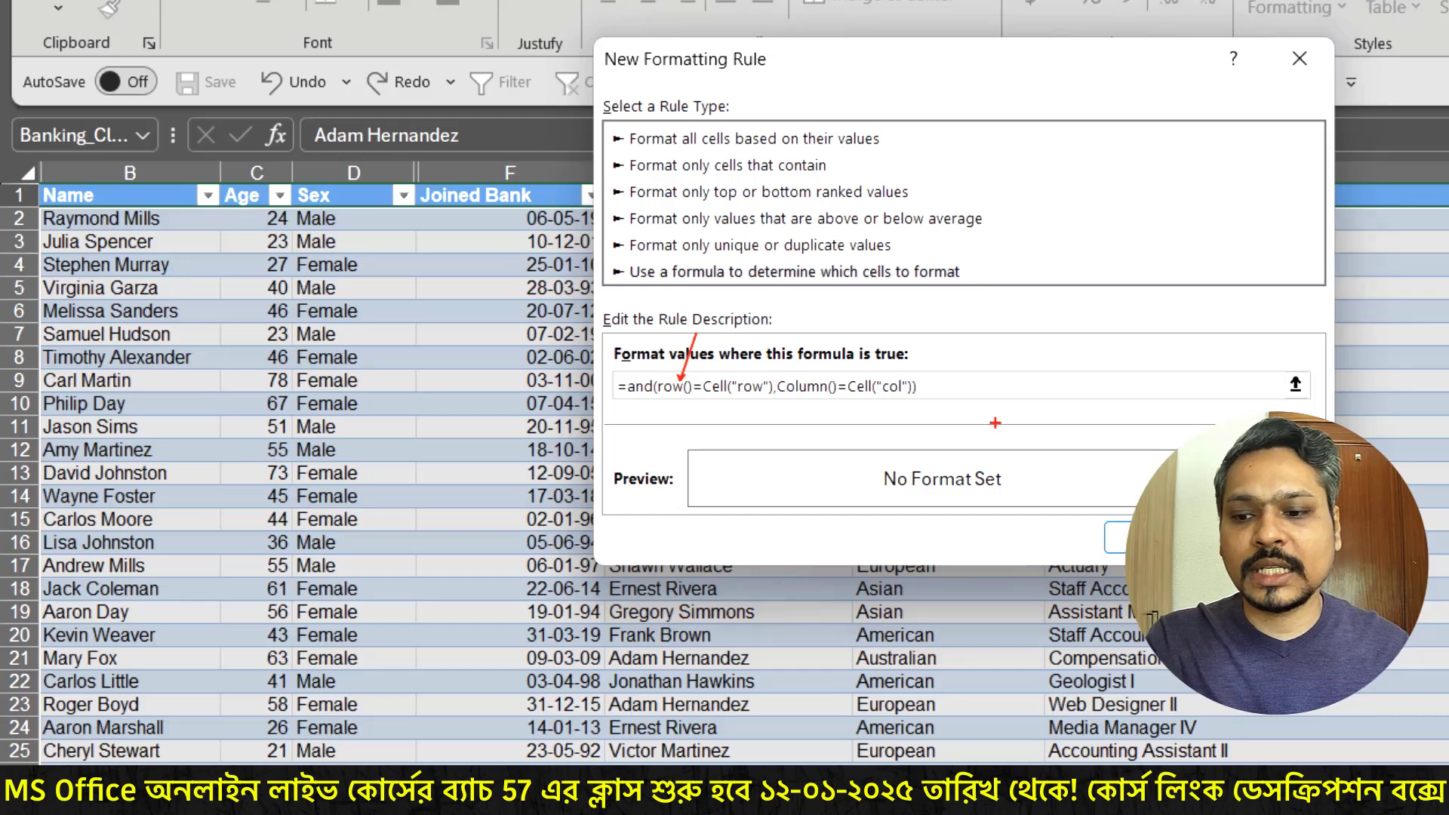
left_click(1045, 413)
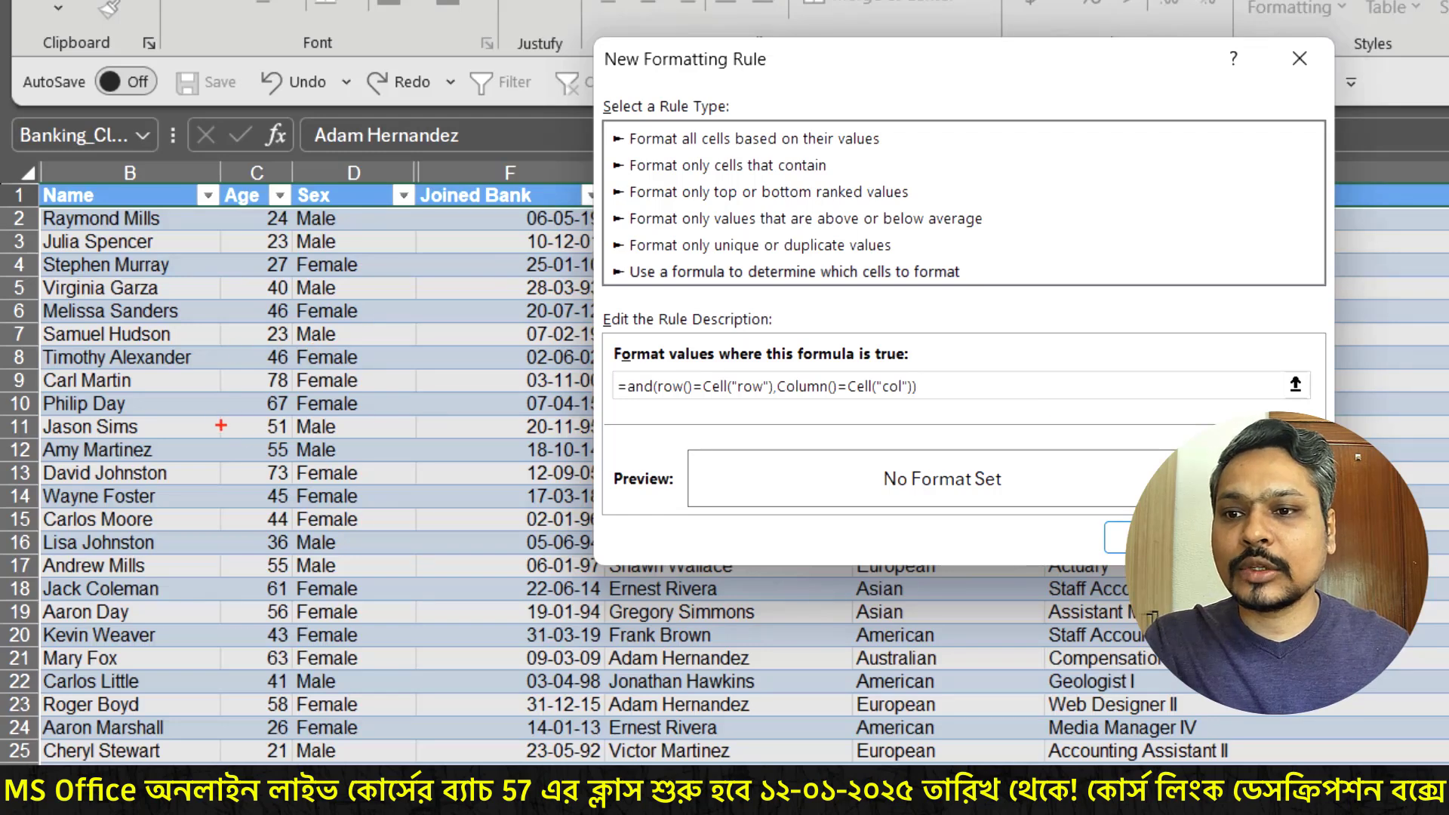
mouse_move(218, 417)
left_mouse_down()
mouse_move(291, 436)
mouse_move(353, 330)
left_mouse_up()
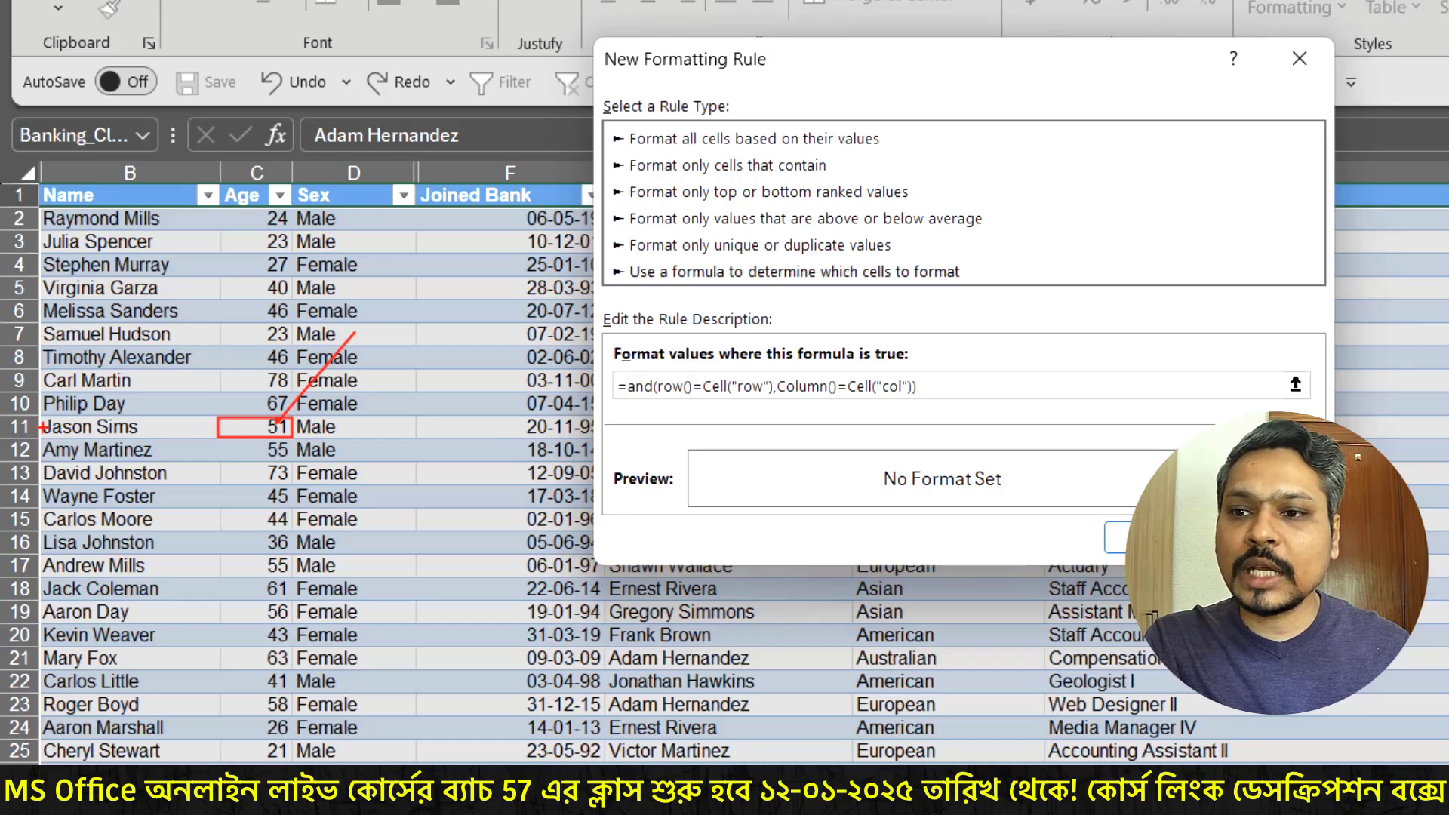
left_click_drag(36, 424, 218, 427)
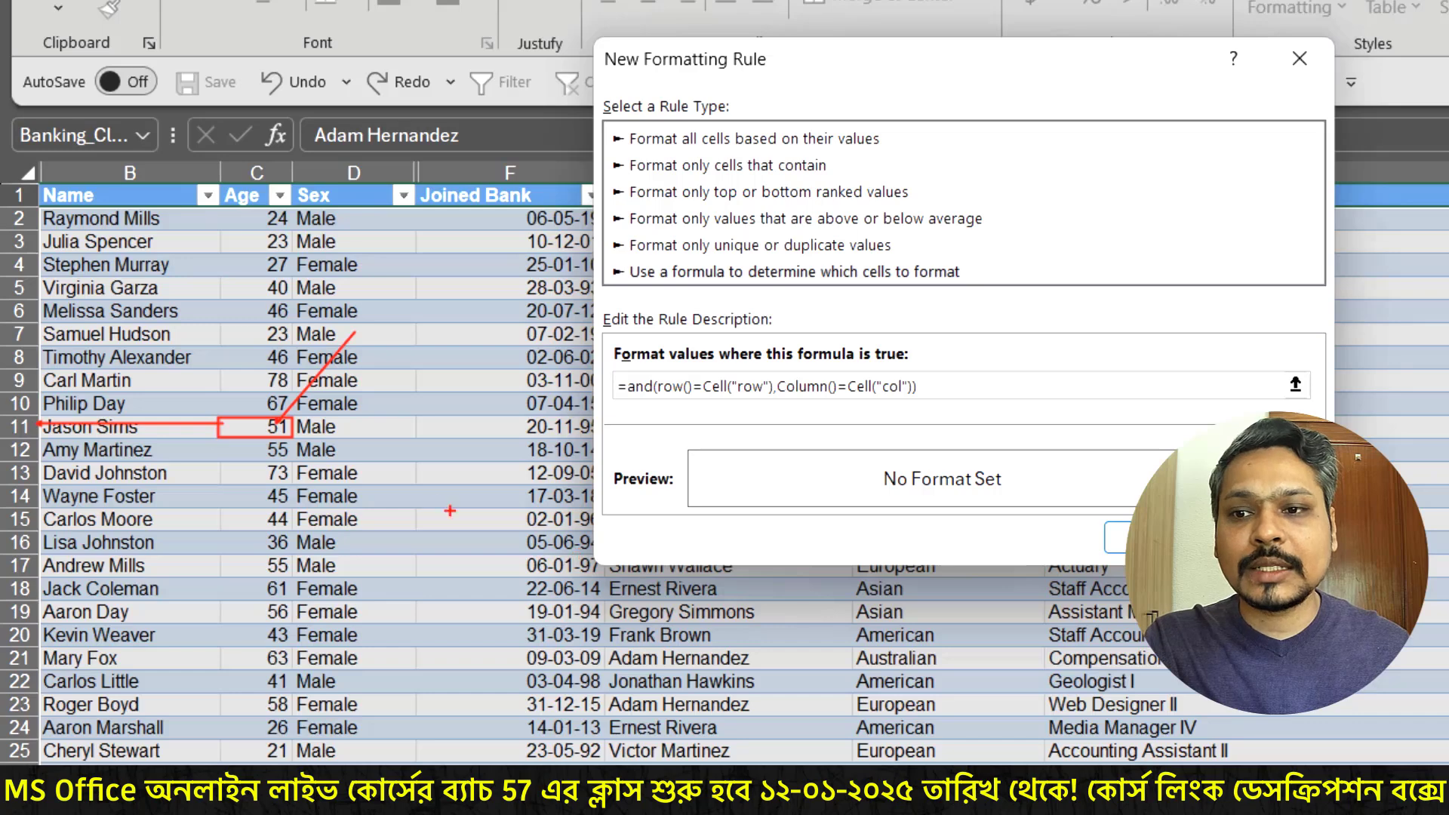
left_click_drag(289, 432, 355, 543)
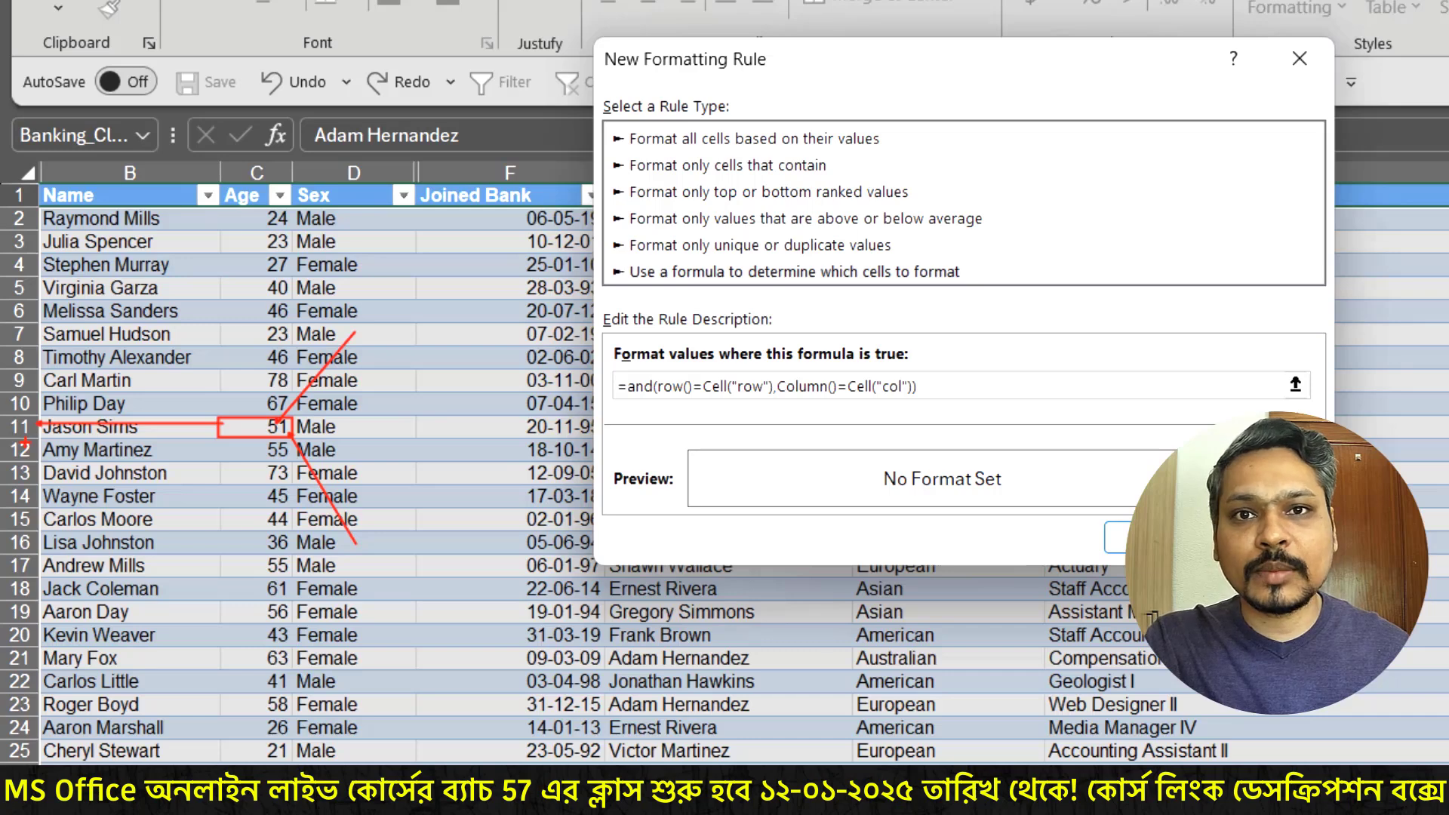
mouse_move(224, 260)
left_mouse_down()
mouse_move(283, 274)
mouse_move(355, 388)
left_mouse_up()
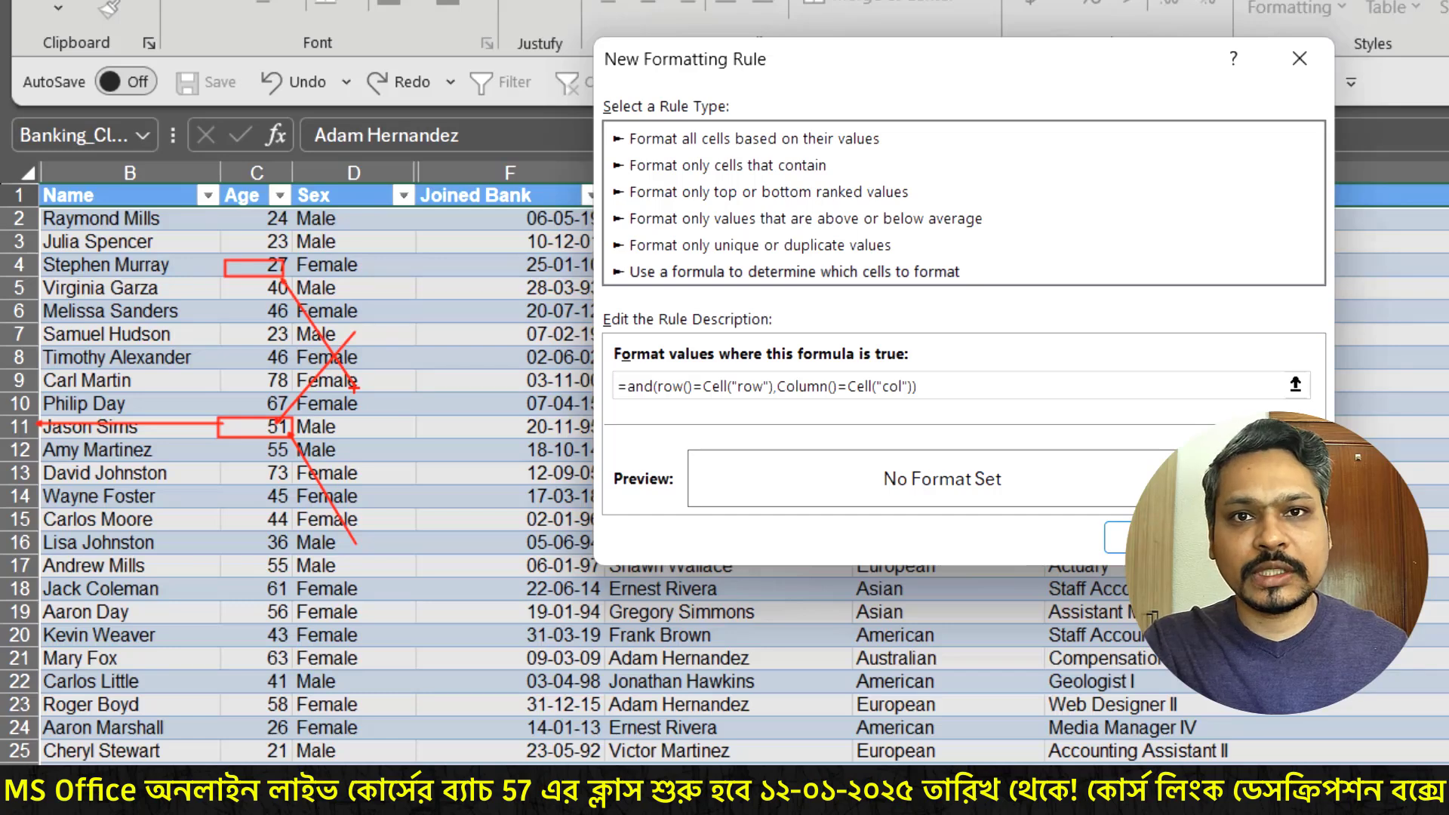
key("e")
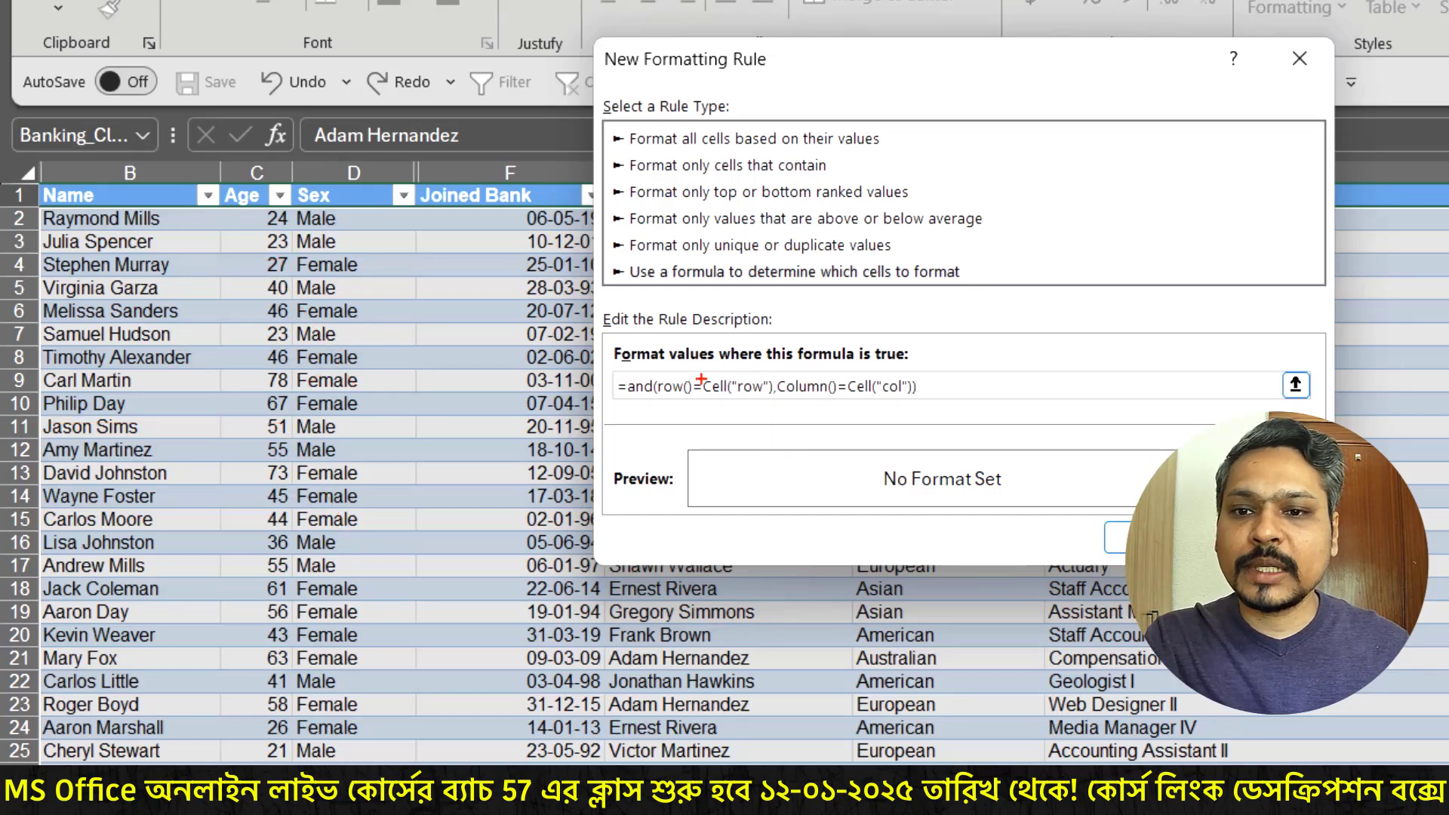
left_click_drag(701, 379, 744, 298)
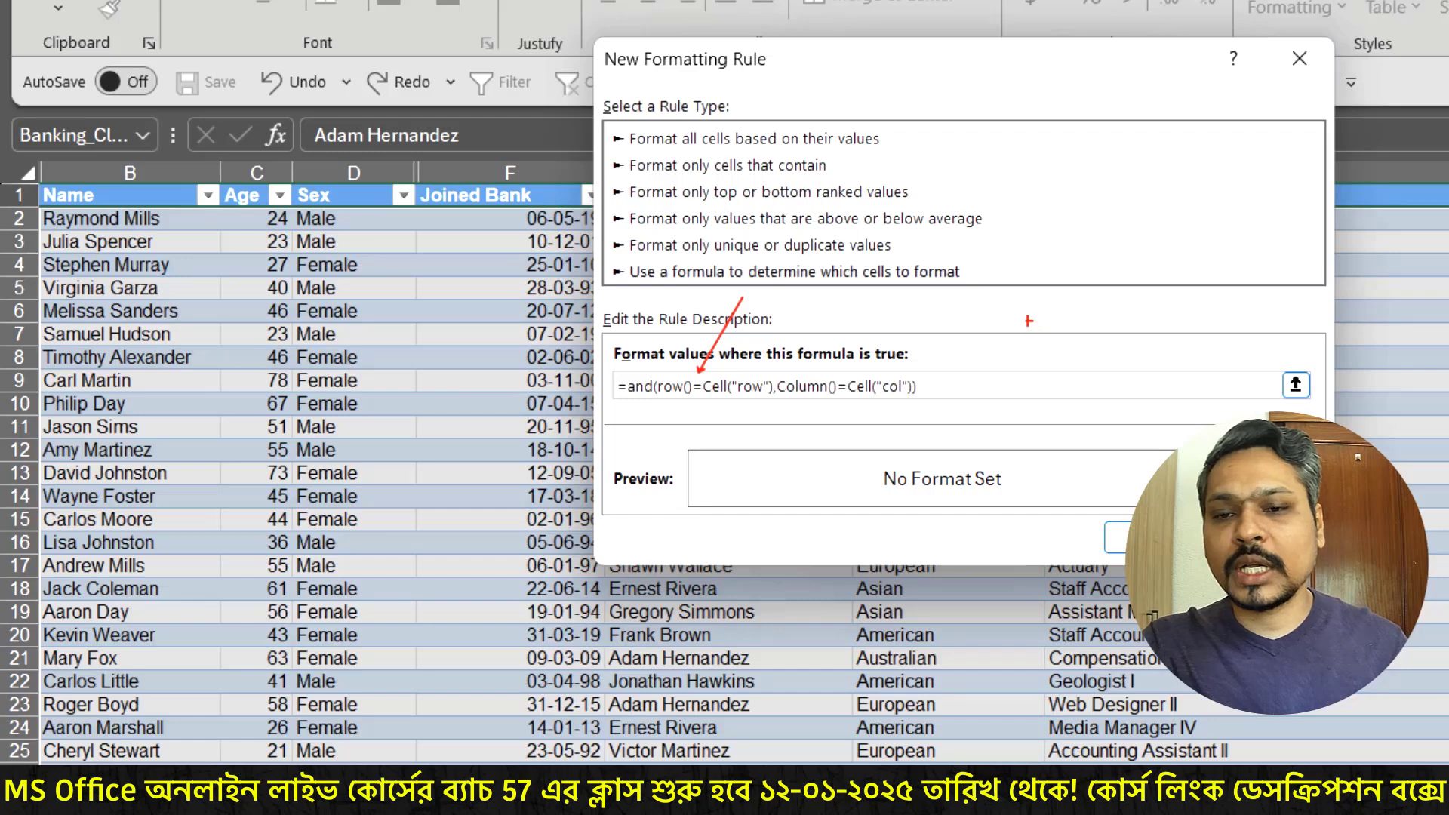
left_click_drag(689, 369, 687, 321)
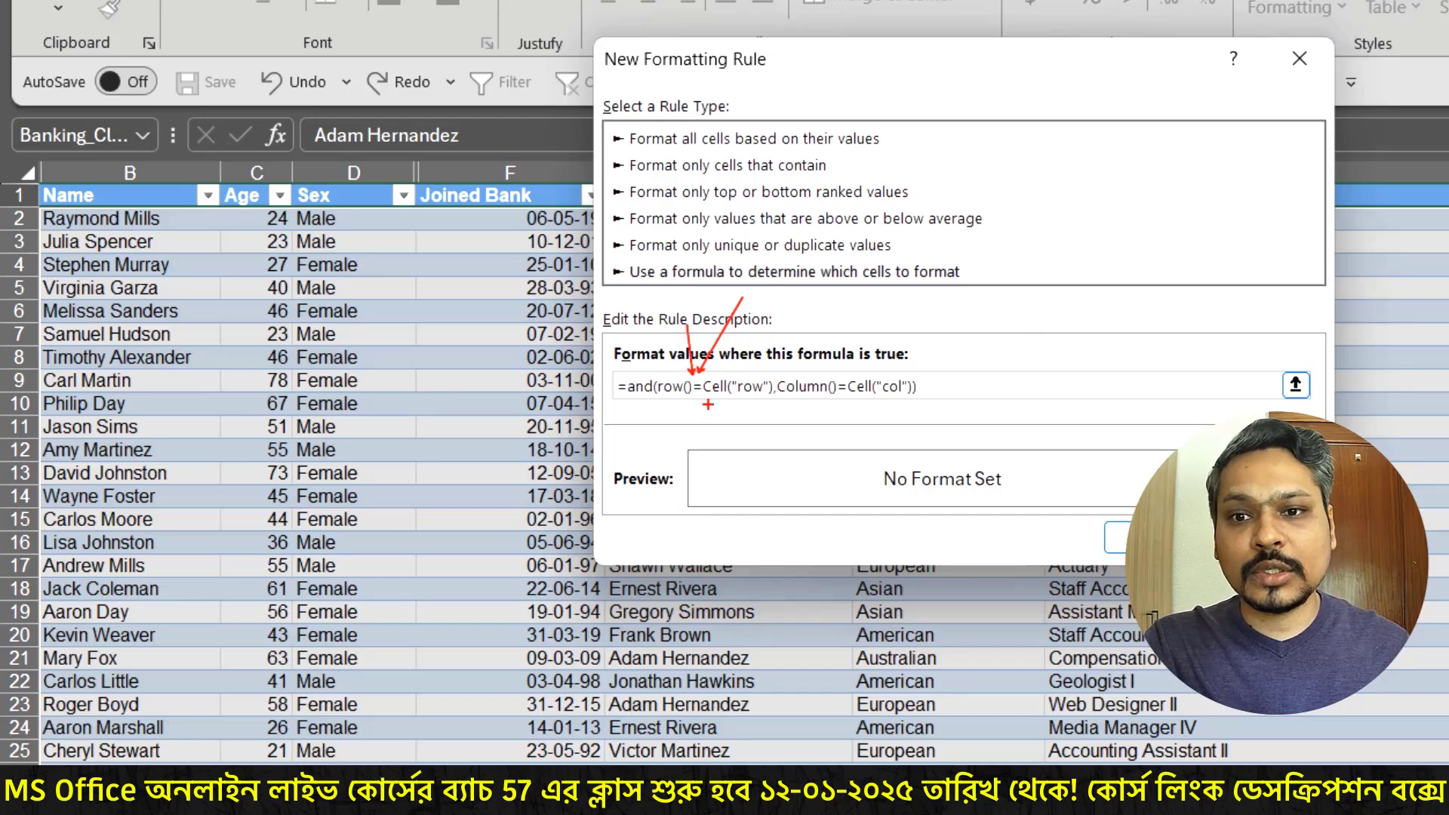
left_click_drag(701, 396, 726, 467)
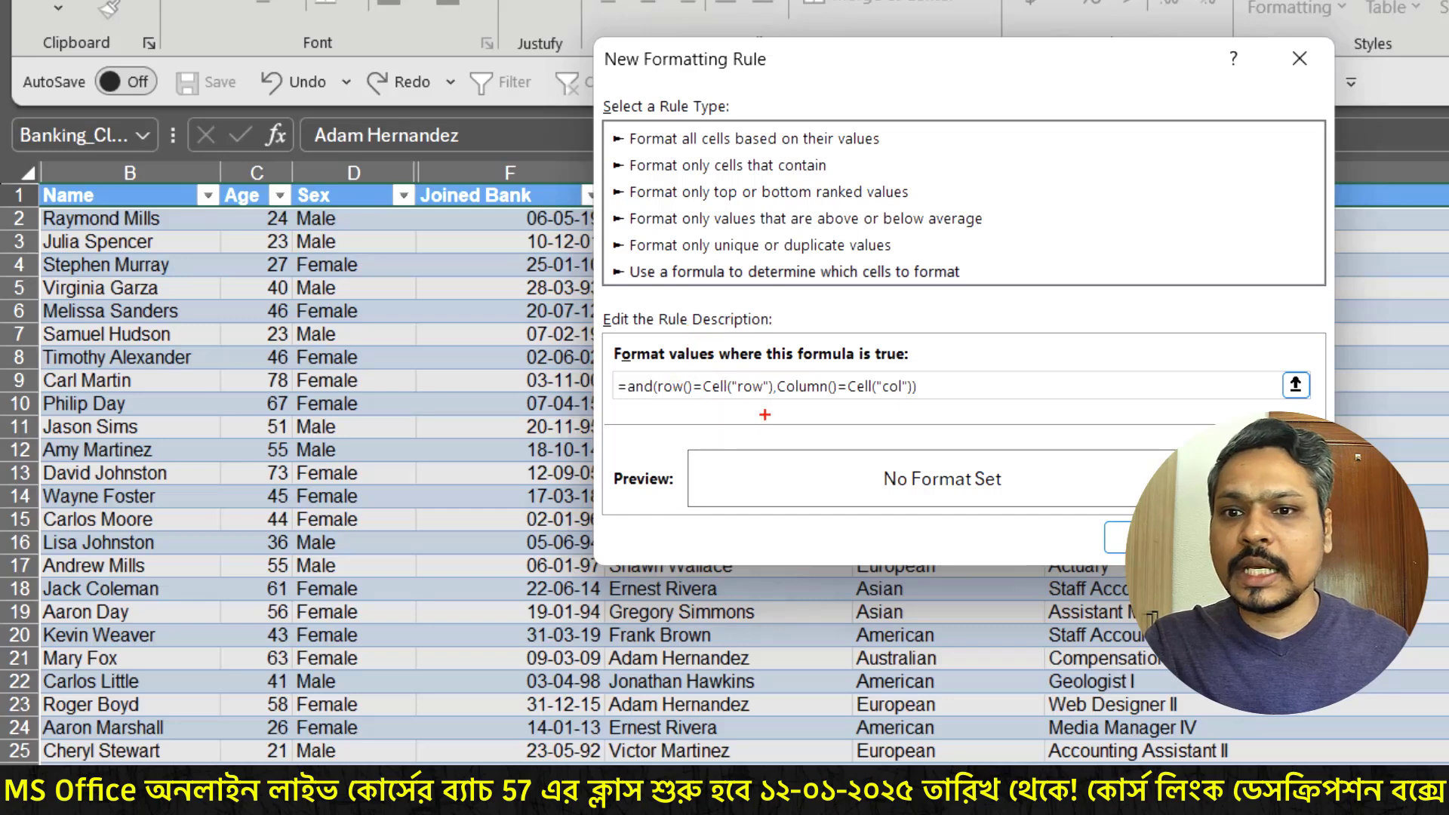
left_click_drag(726, 369, 732, 318)
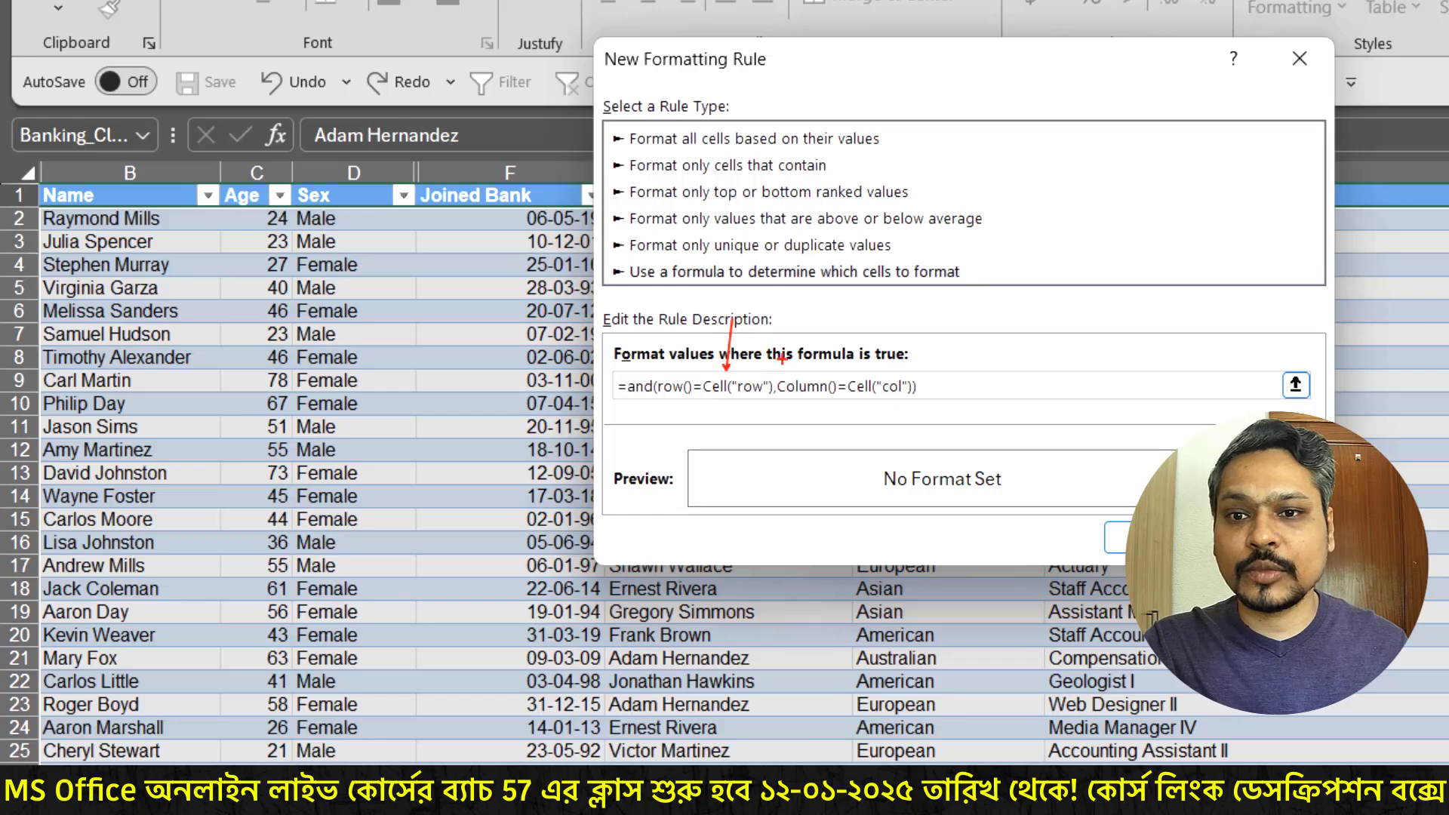
left_click_drag(726, 372, 774, 400)
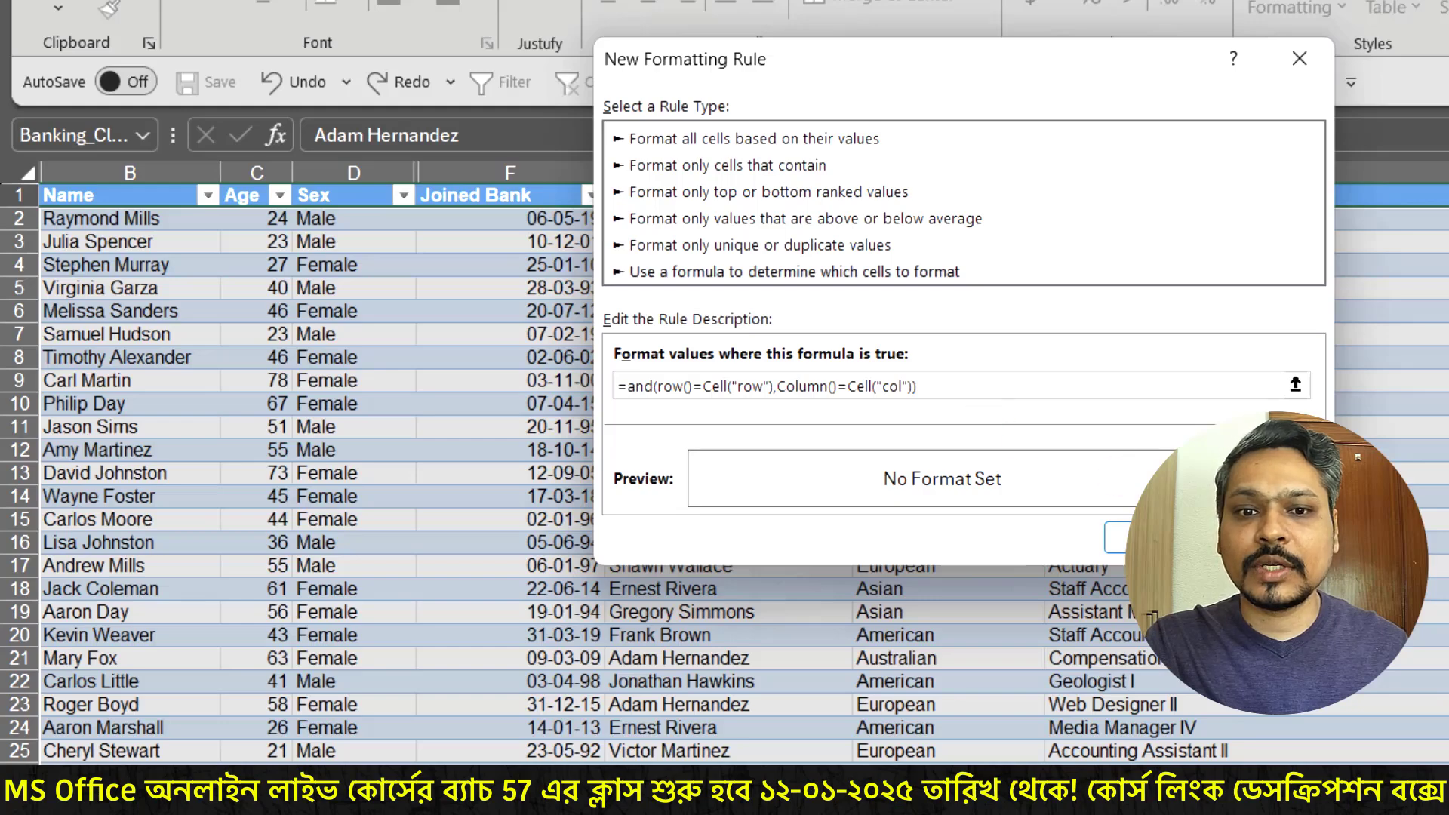
- Cancel the new formatting rule and start a formula with the CELL function in cell C4 of a blank sheet
left_click(1272, 537)
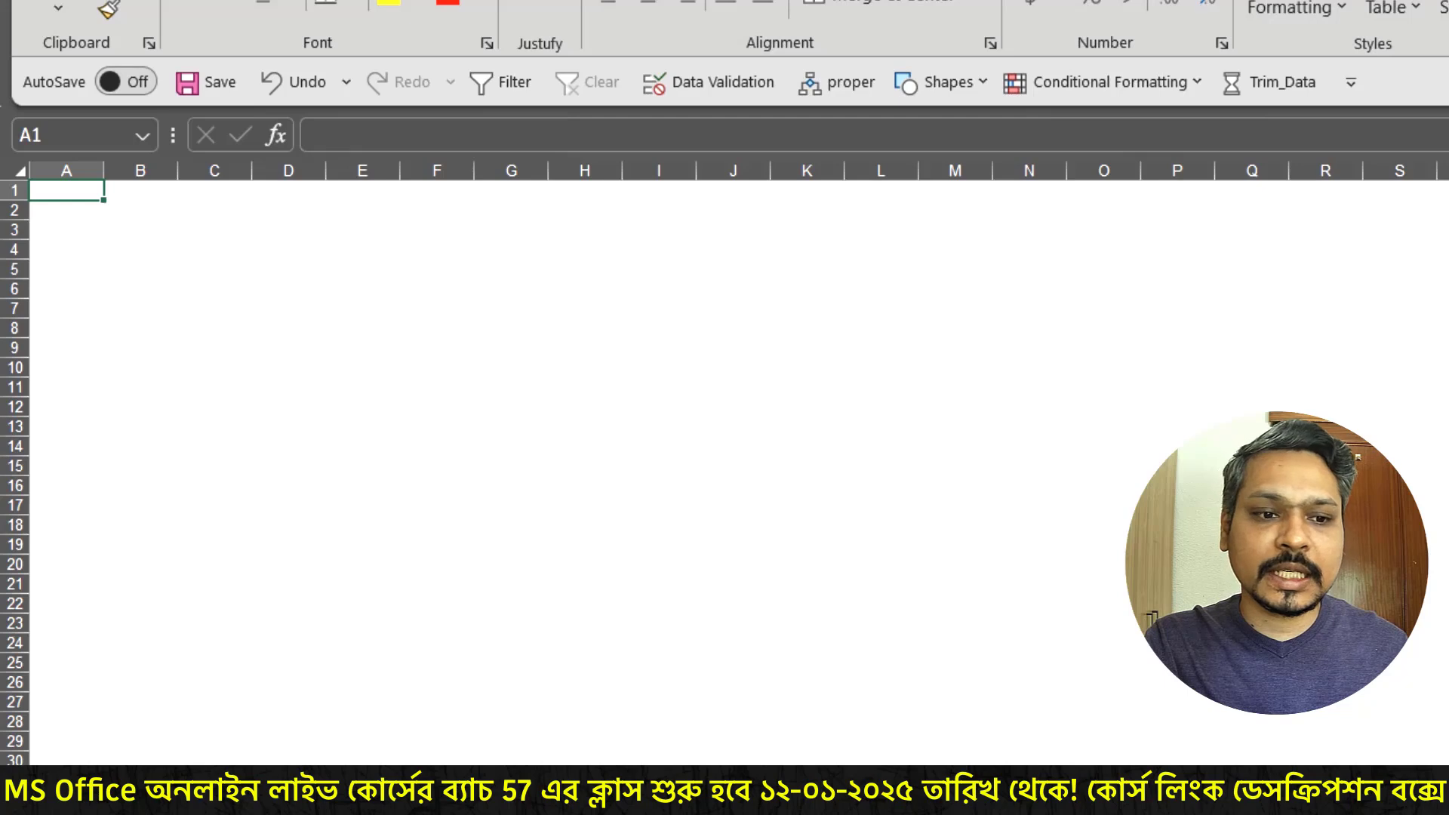
scroll(725, 468, "up", 7)
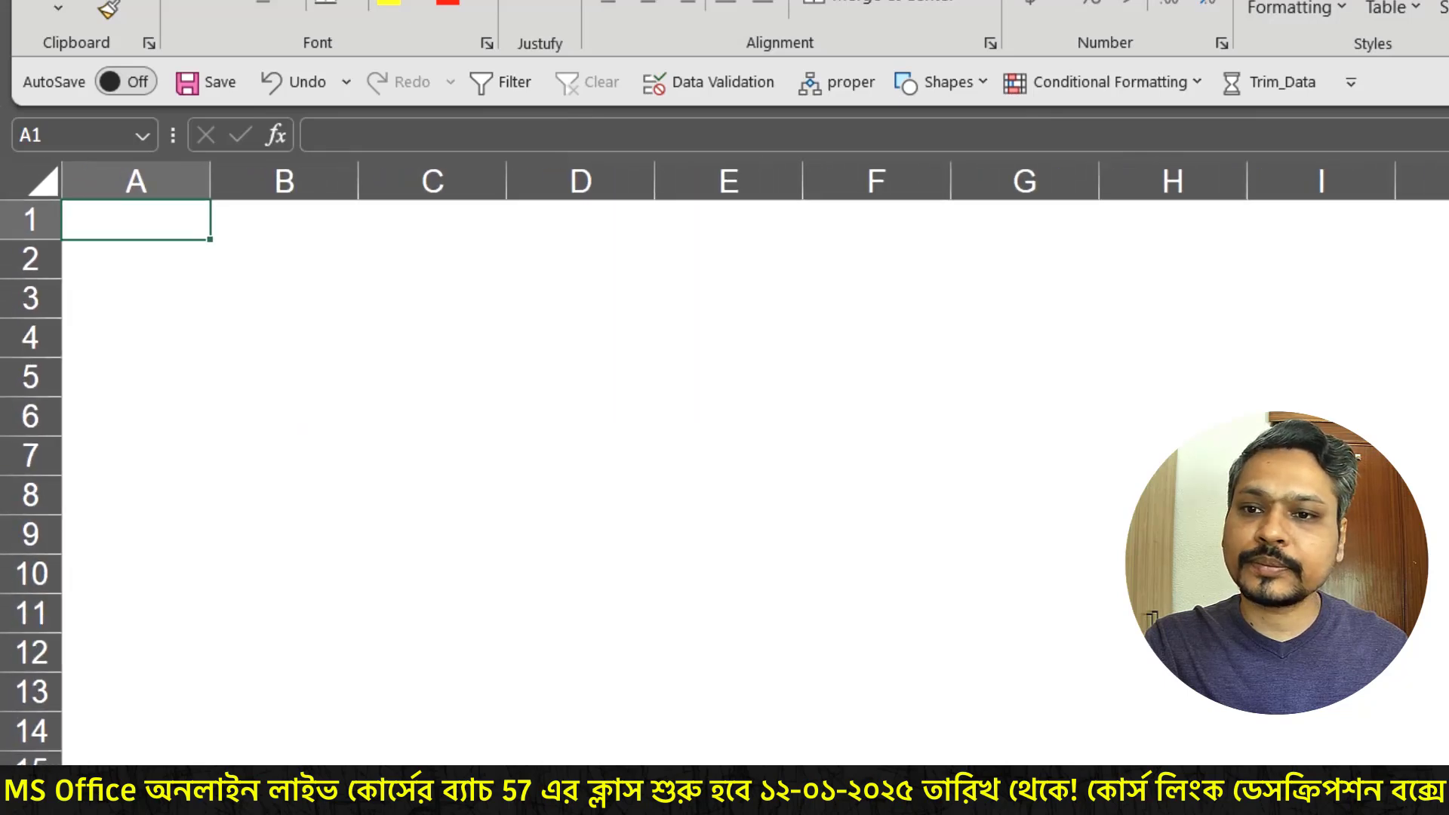
left_click(433, 342)
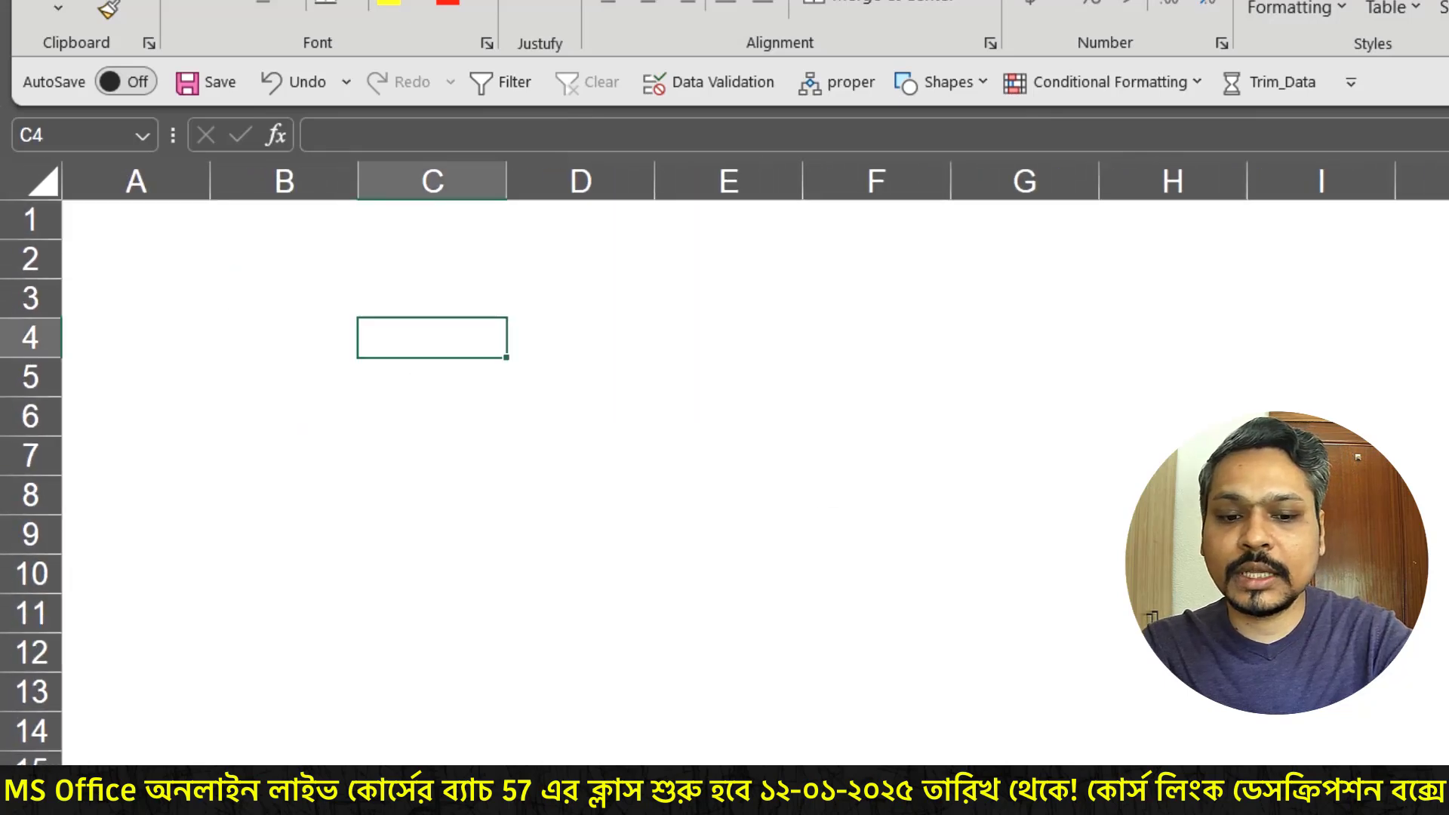
type("=cel")
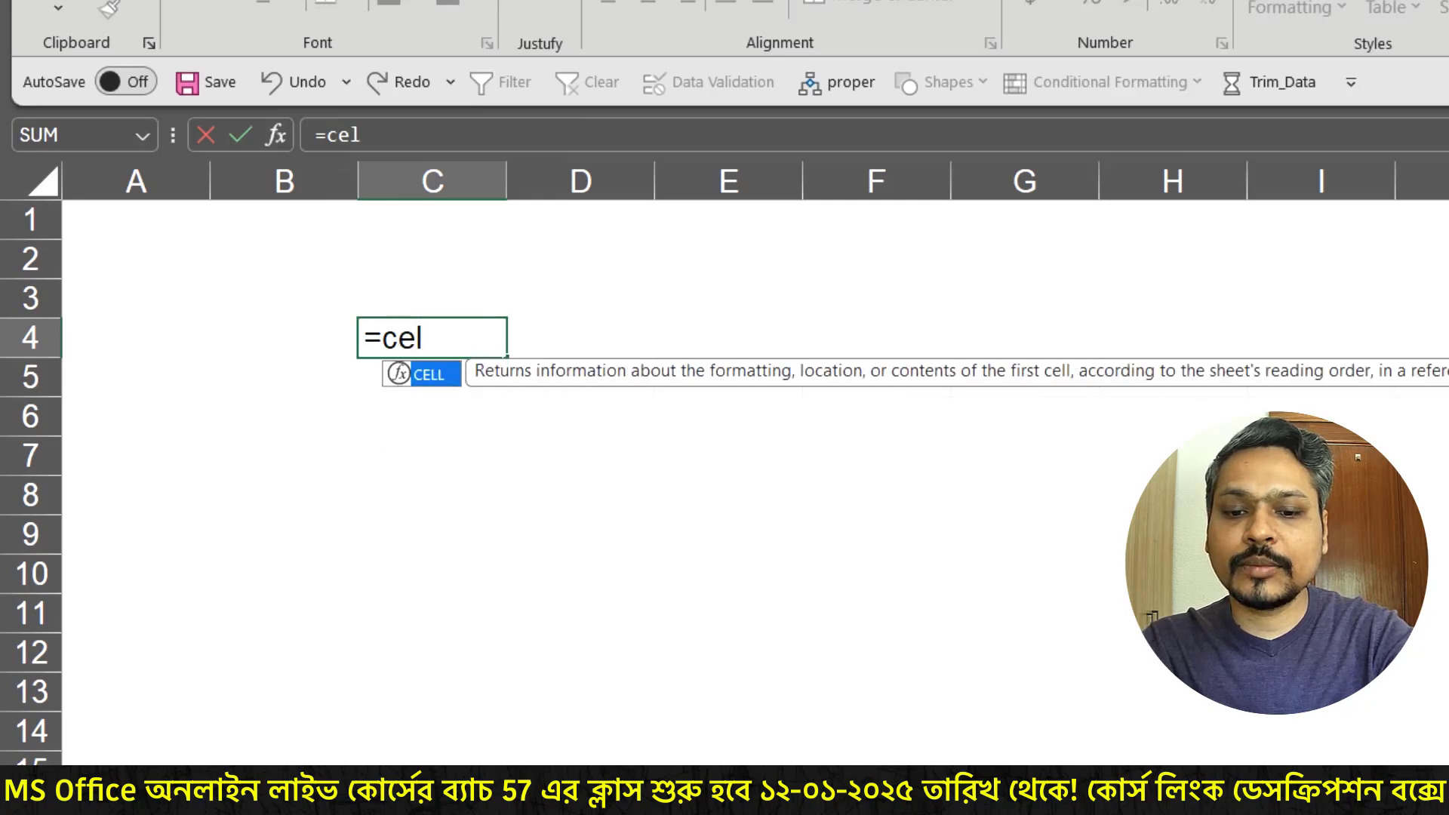
key("Tab")
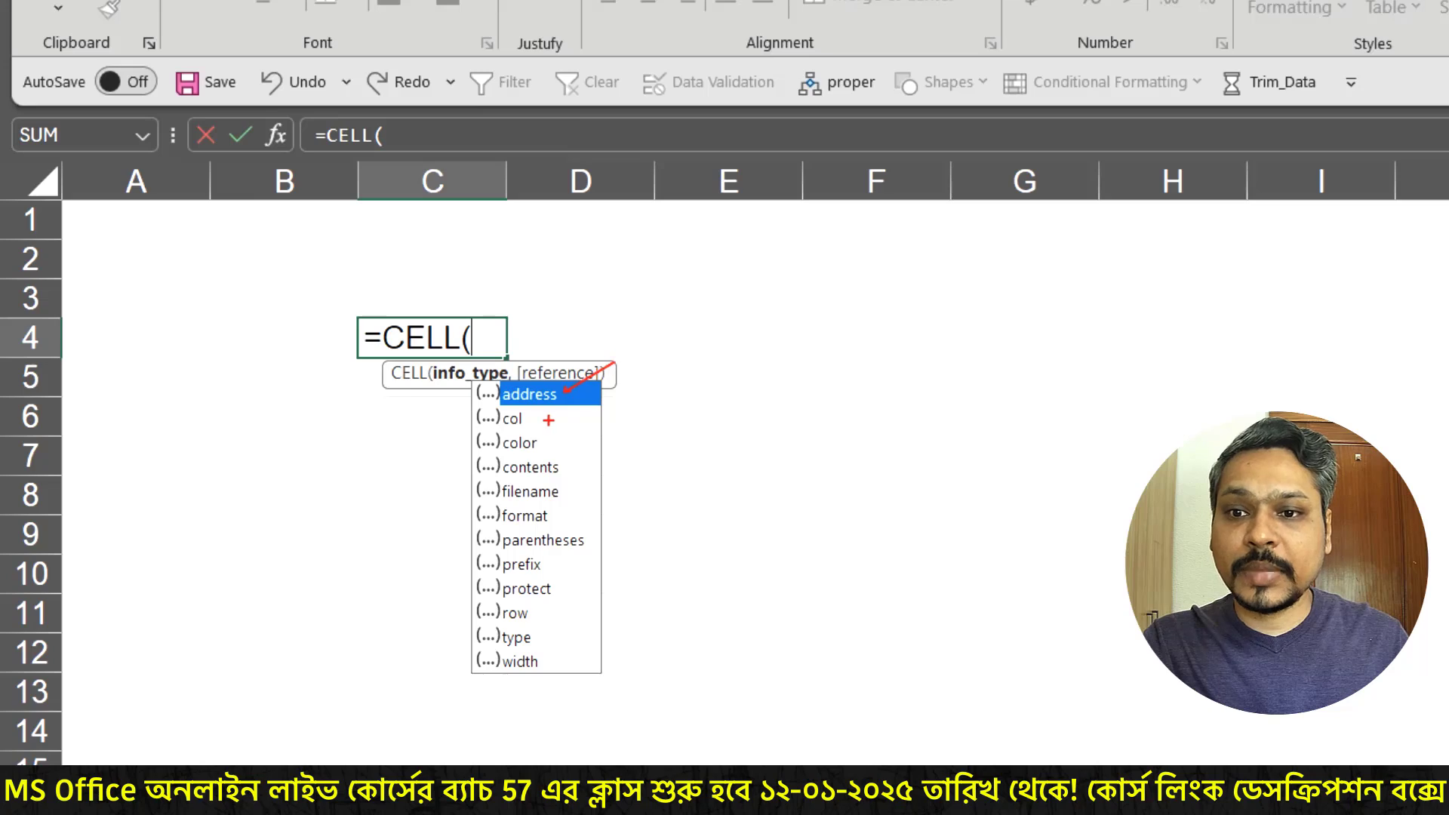
left_click_drag(548, 420, 628, 390)
left_click_drag(567, 467, 601, 427)
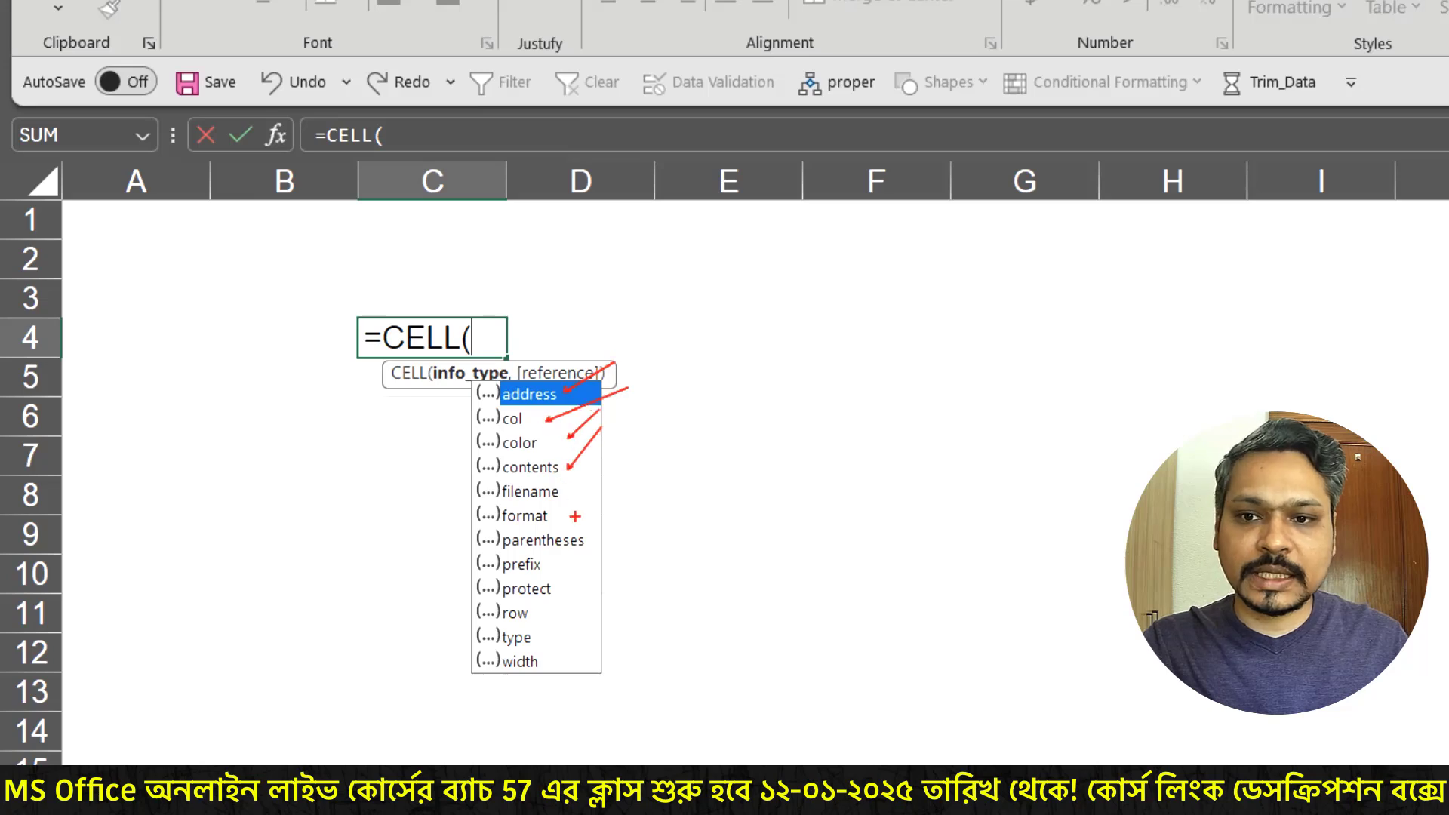
left_click_drag(579, 517, 645, 470)
left_click_drag(571, 595, 622, 560)
key("Escape")
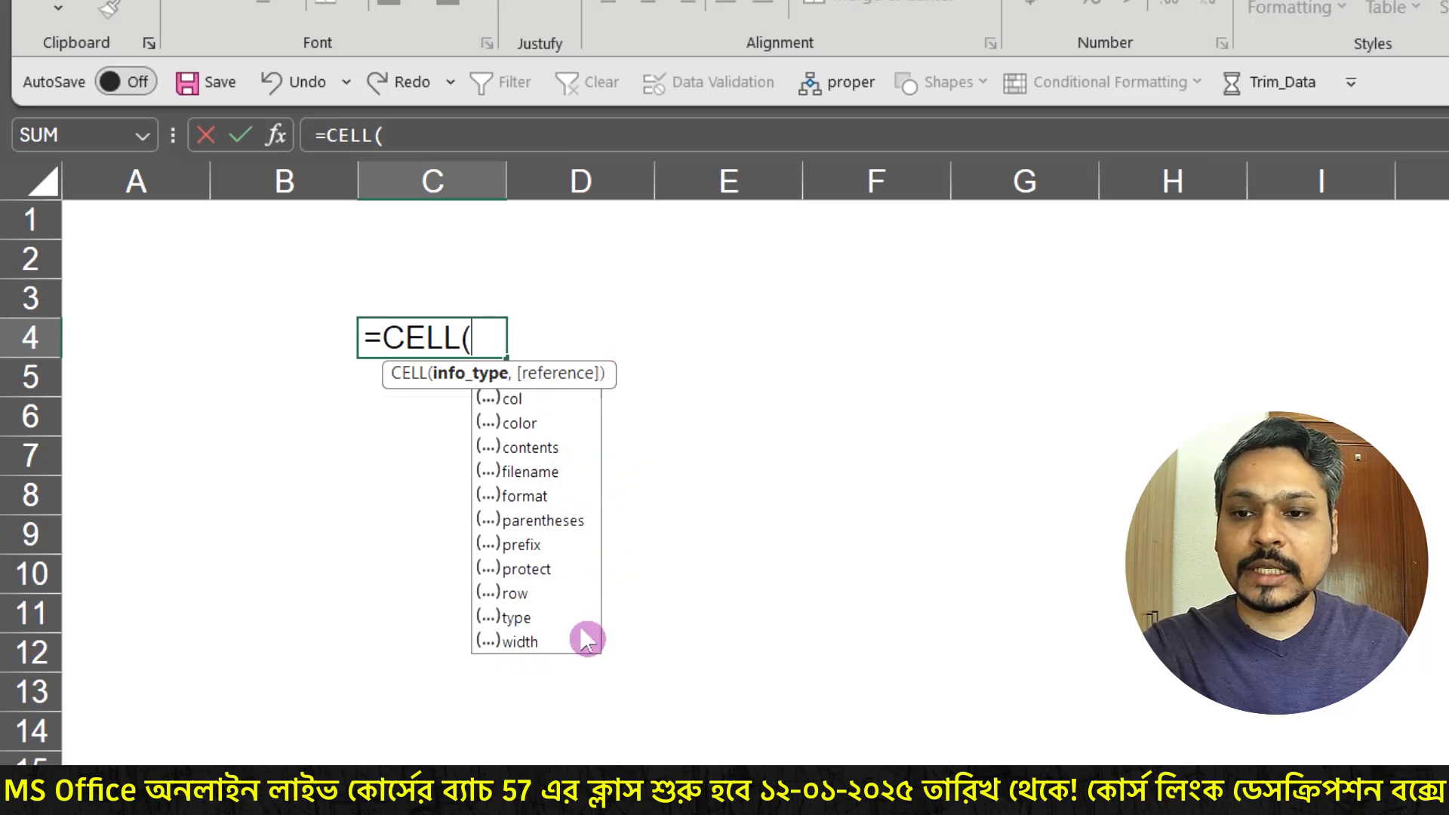
- Complete the formula in cell C4 as =CELL("row")
double_click(521, 593)
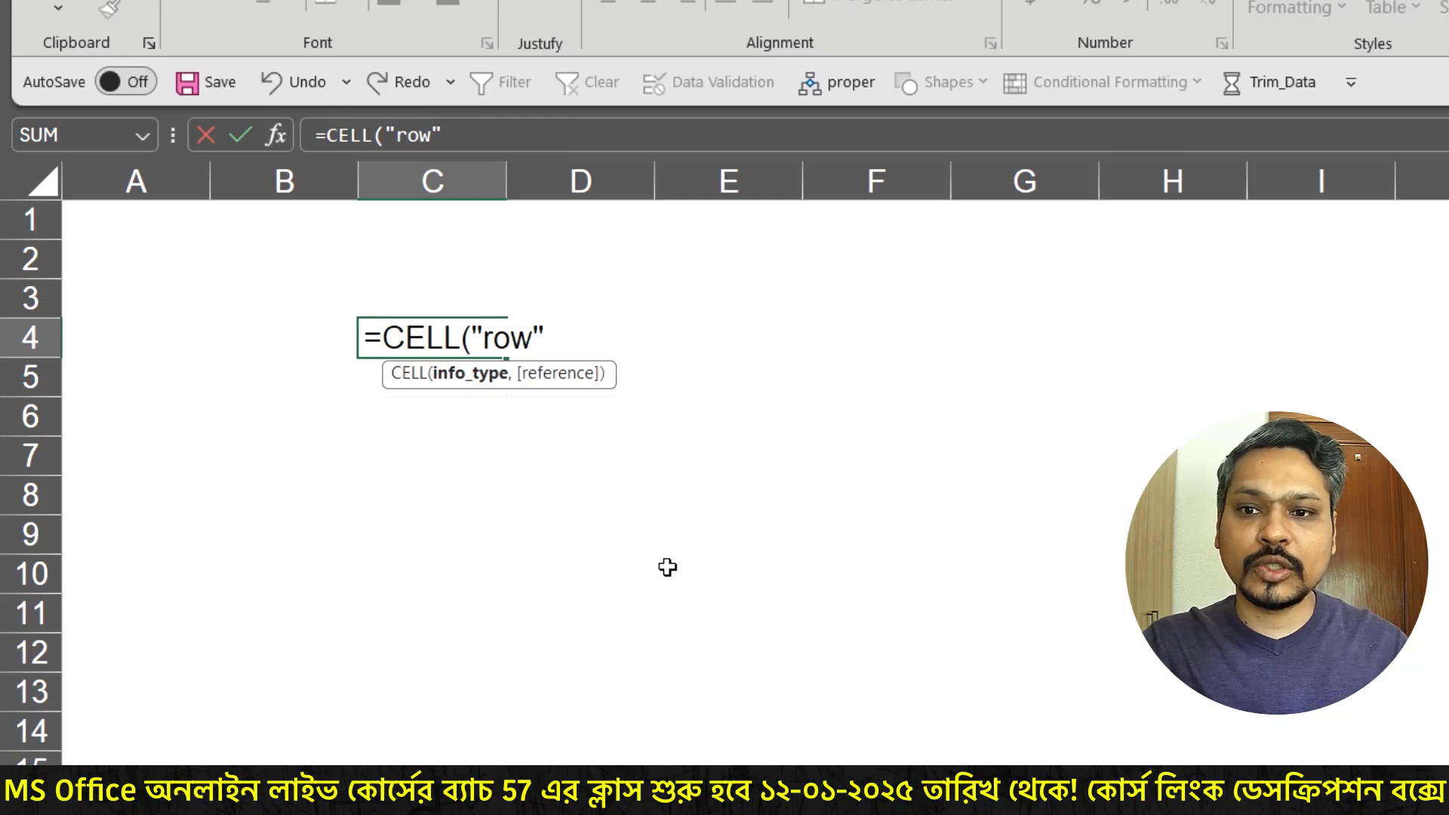
type(")")
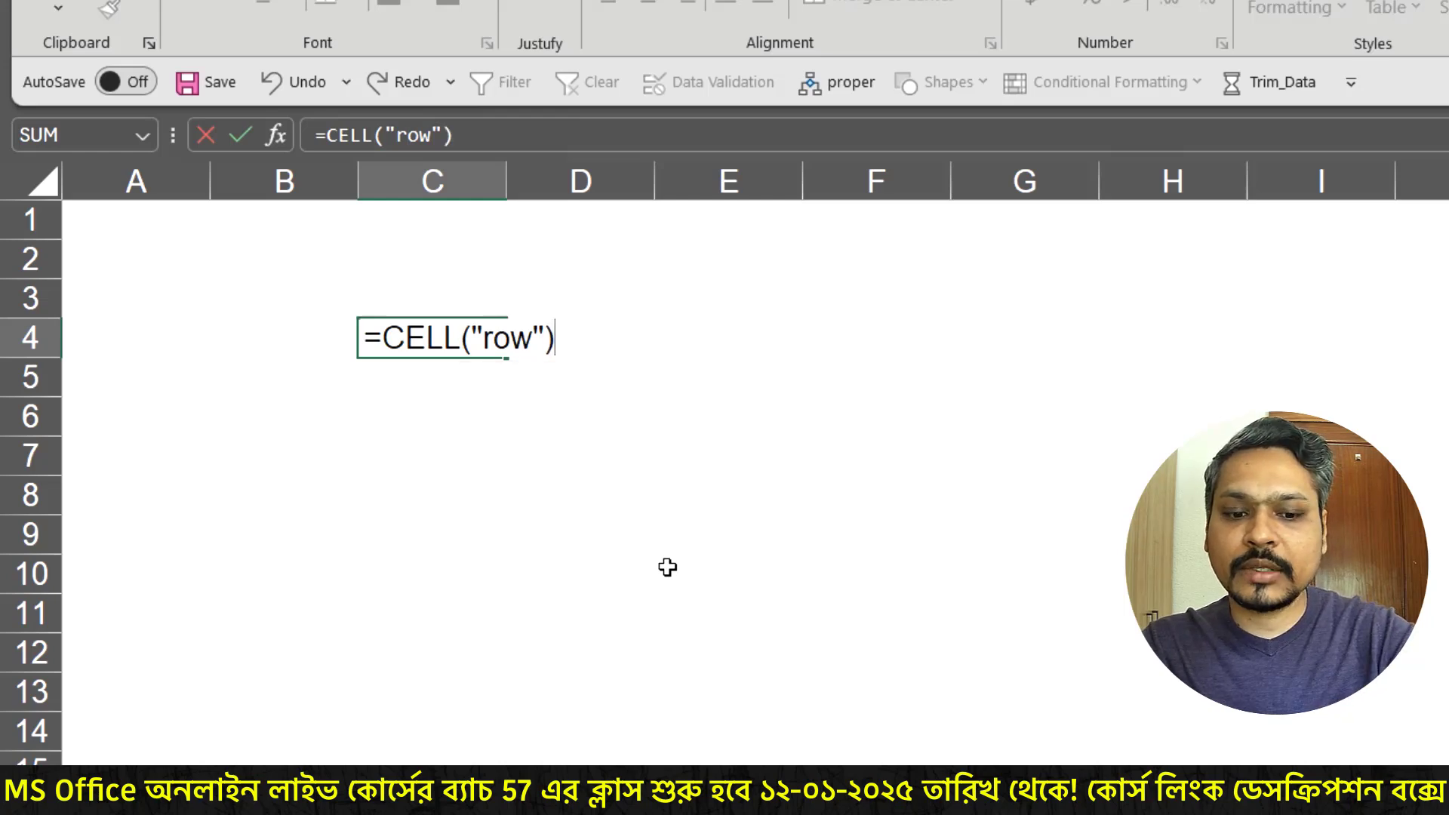
key("Return")
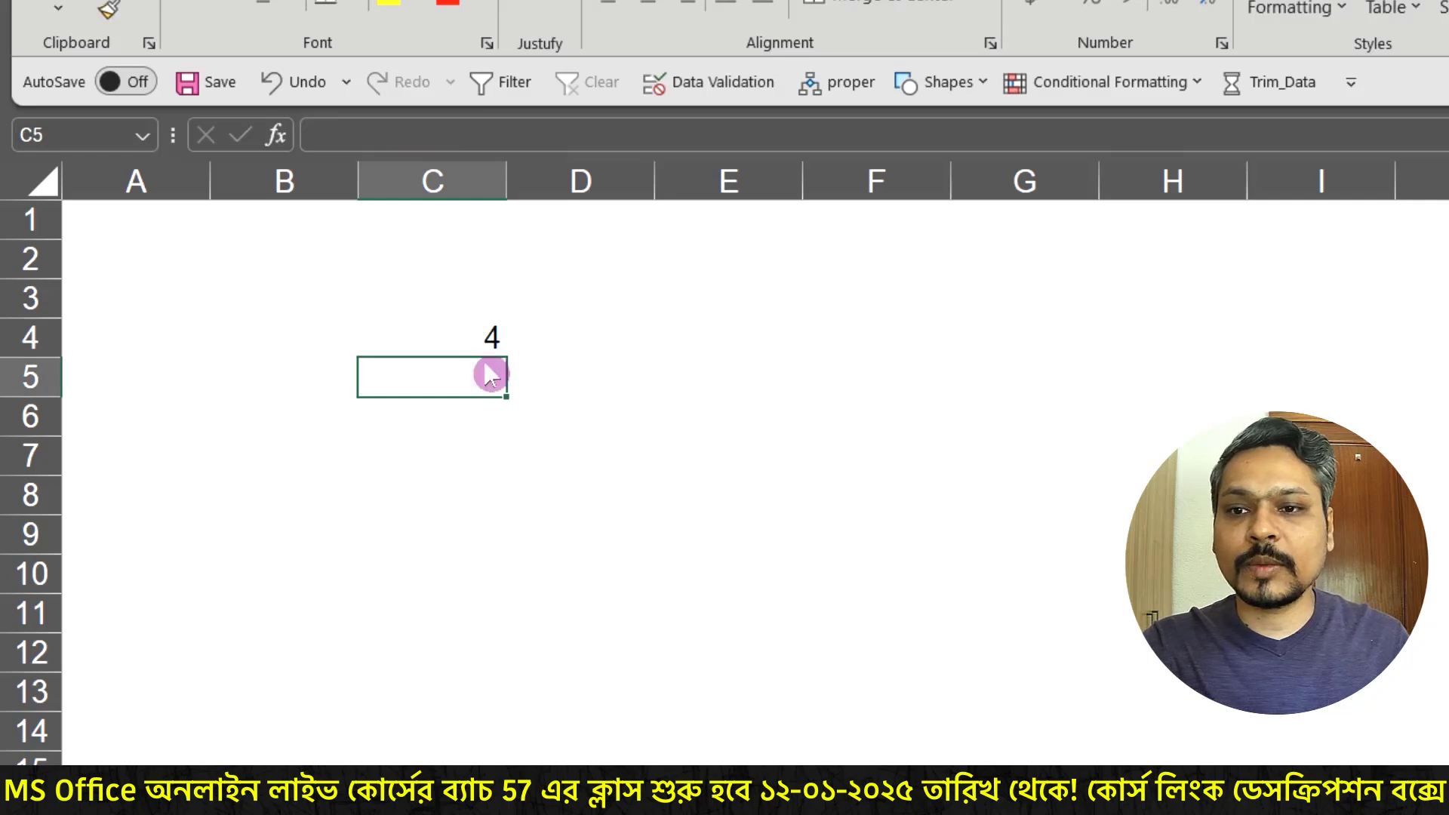
mouse_move(57, 333)
left_mouse_down()
mouse_move(439, 333)
mouse_move(505, 354)
left_mouse_up()
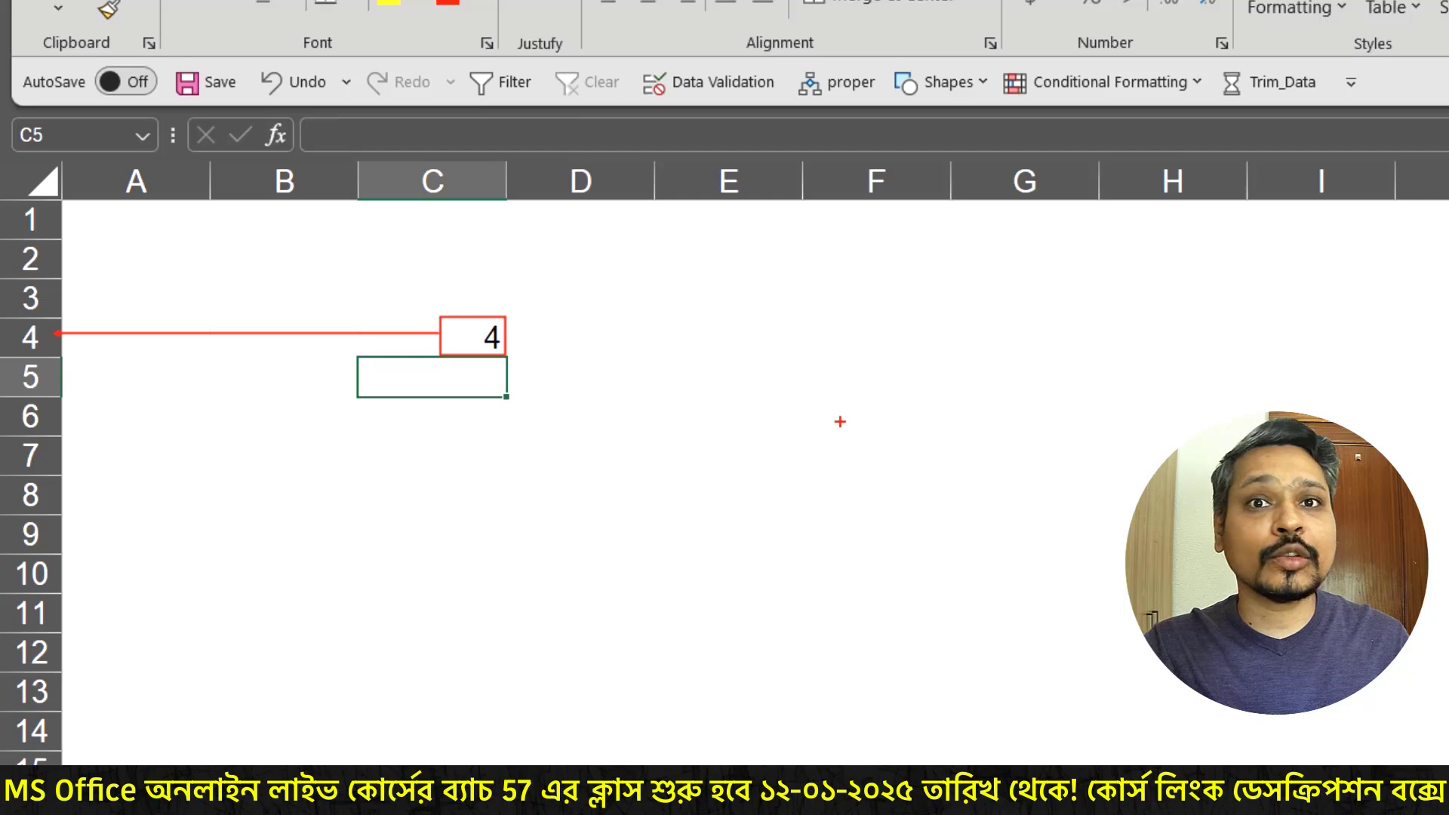
key("Escape")
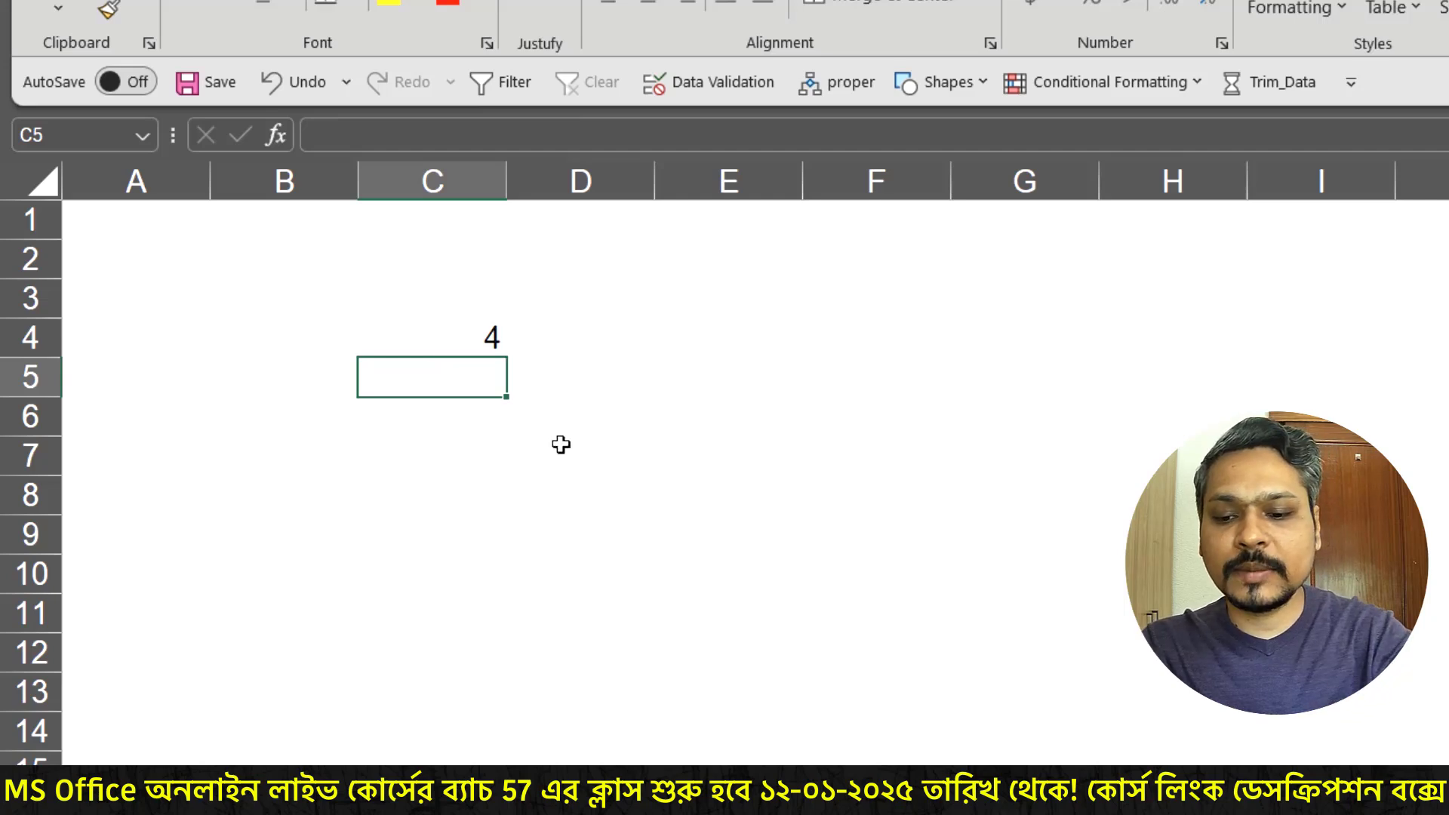
- Enter the formula =CELL("col") in cell C5
type("=cel")
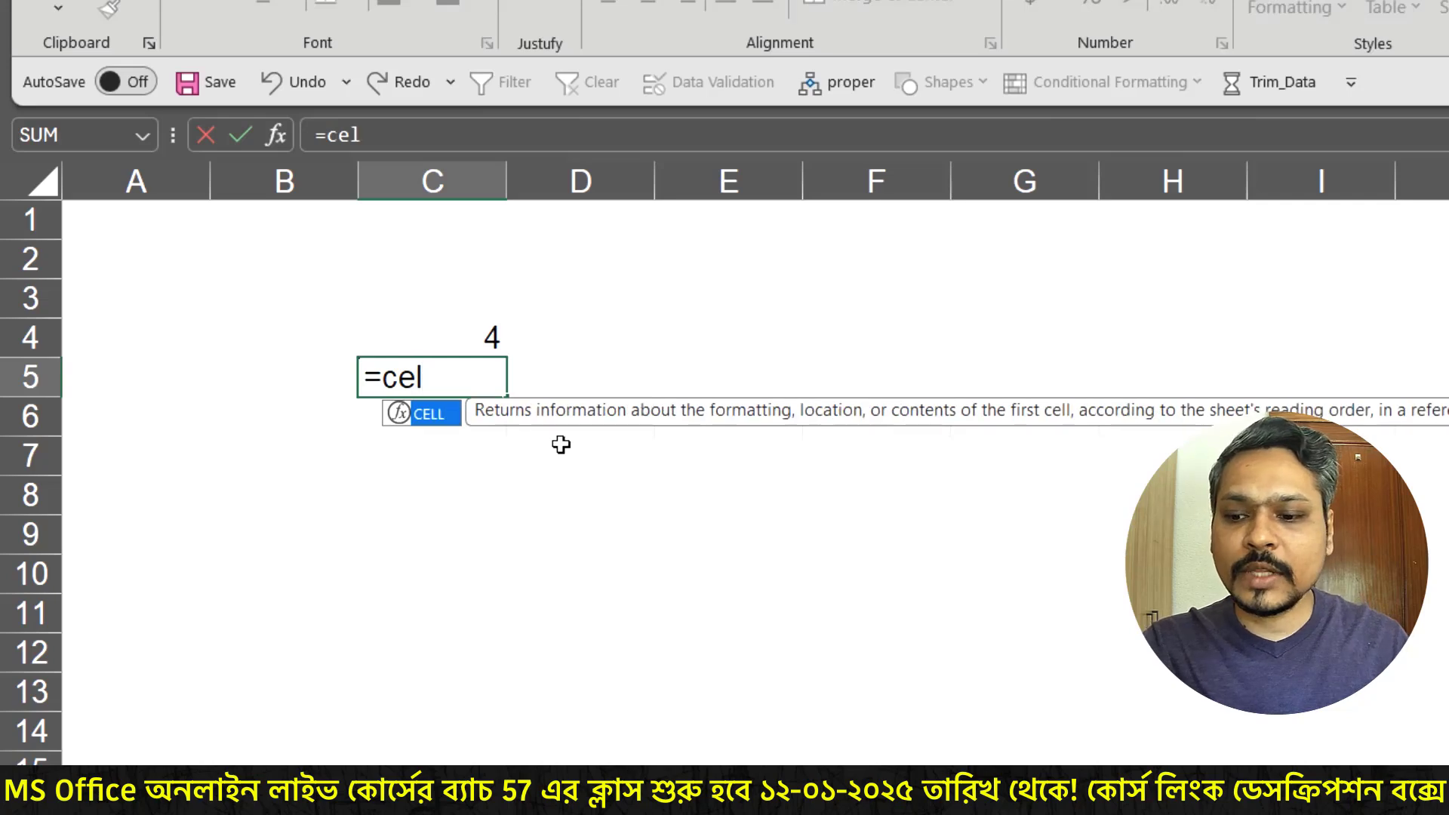
key("Tab")
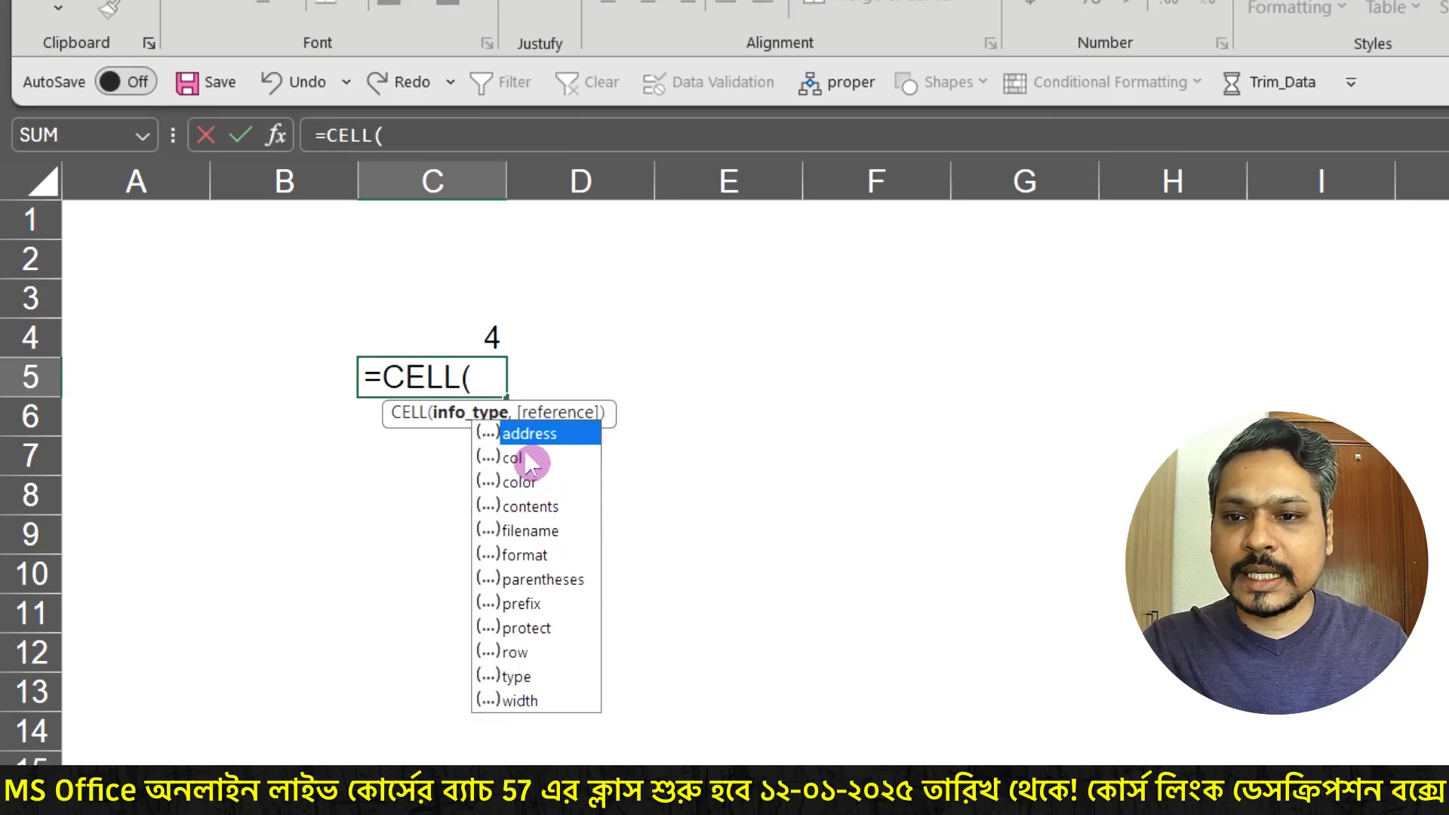
double_click(528, 457)
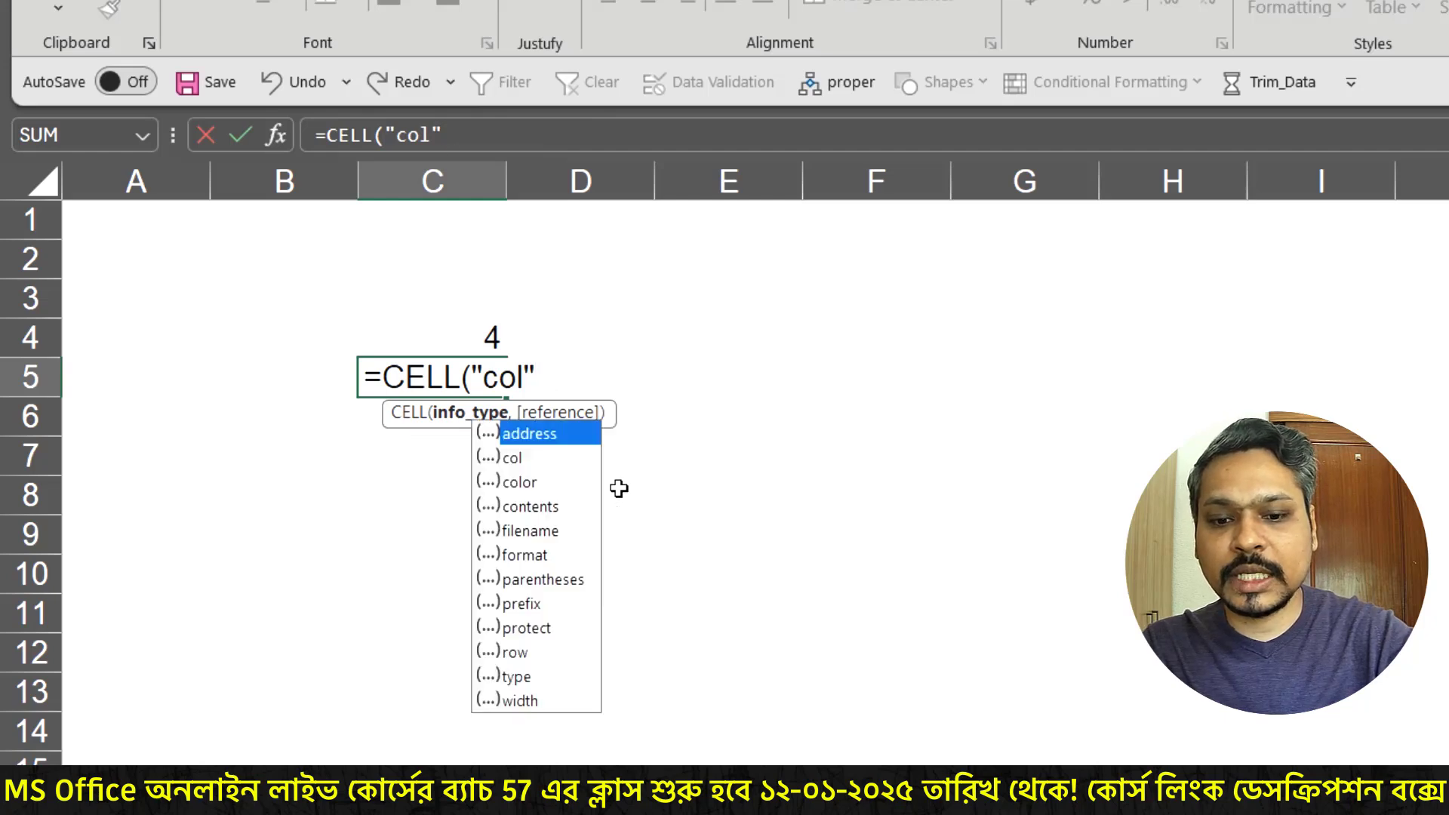
key("Return")
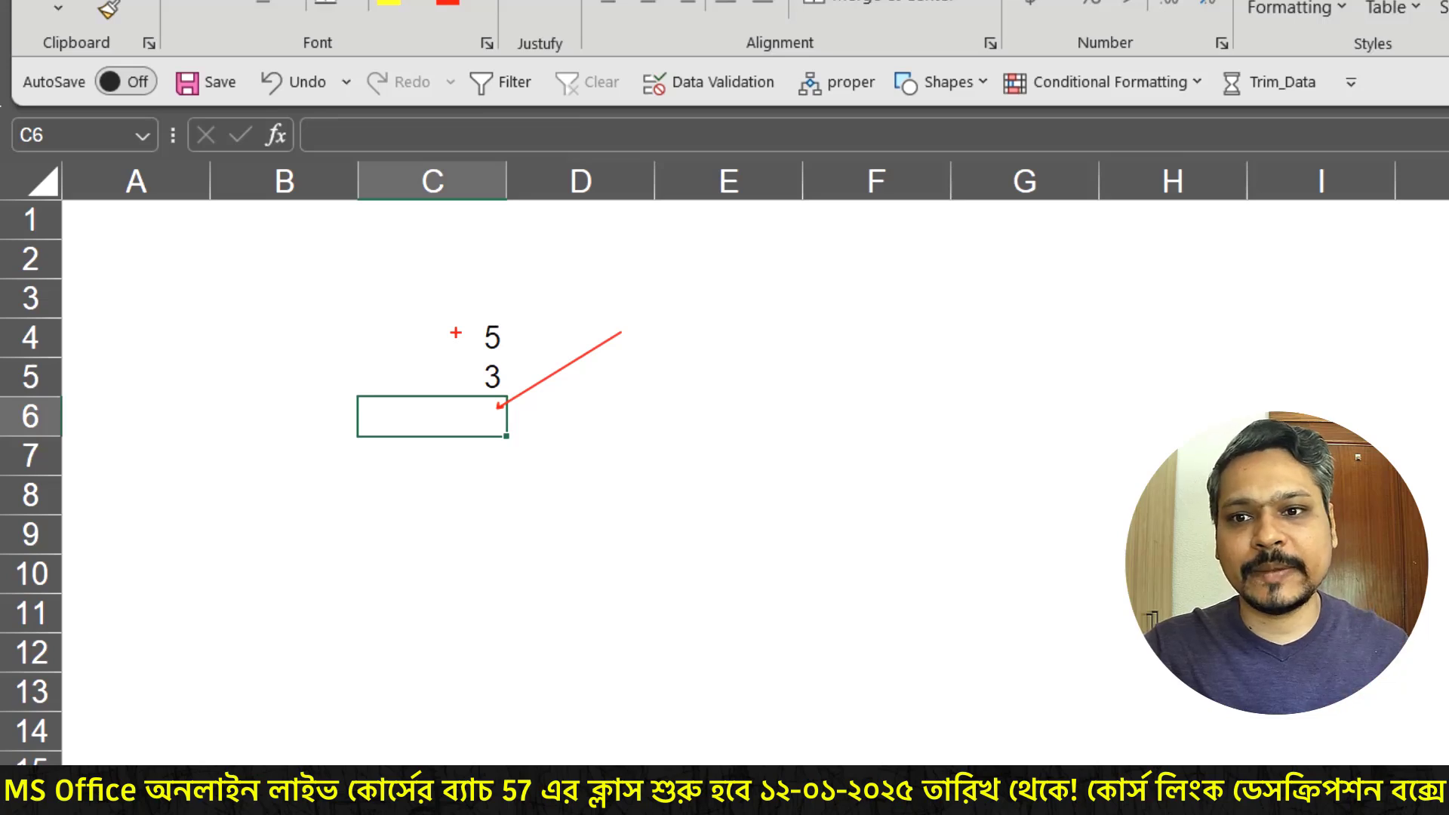
key("Escape")
key("Up")
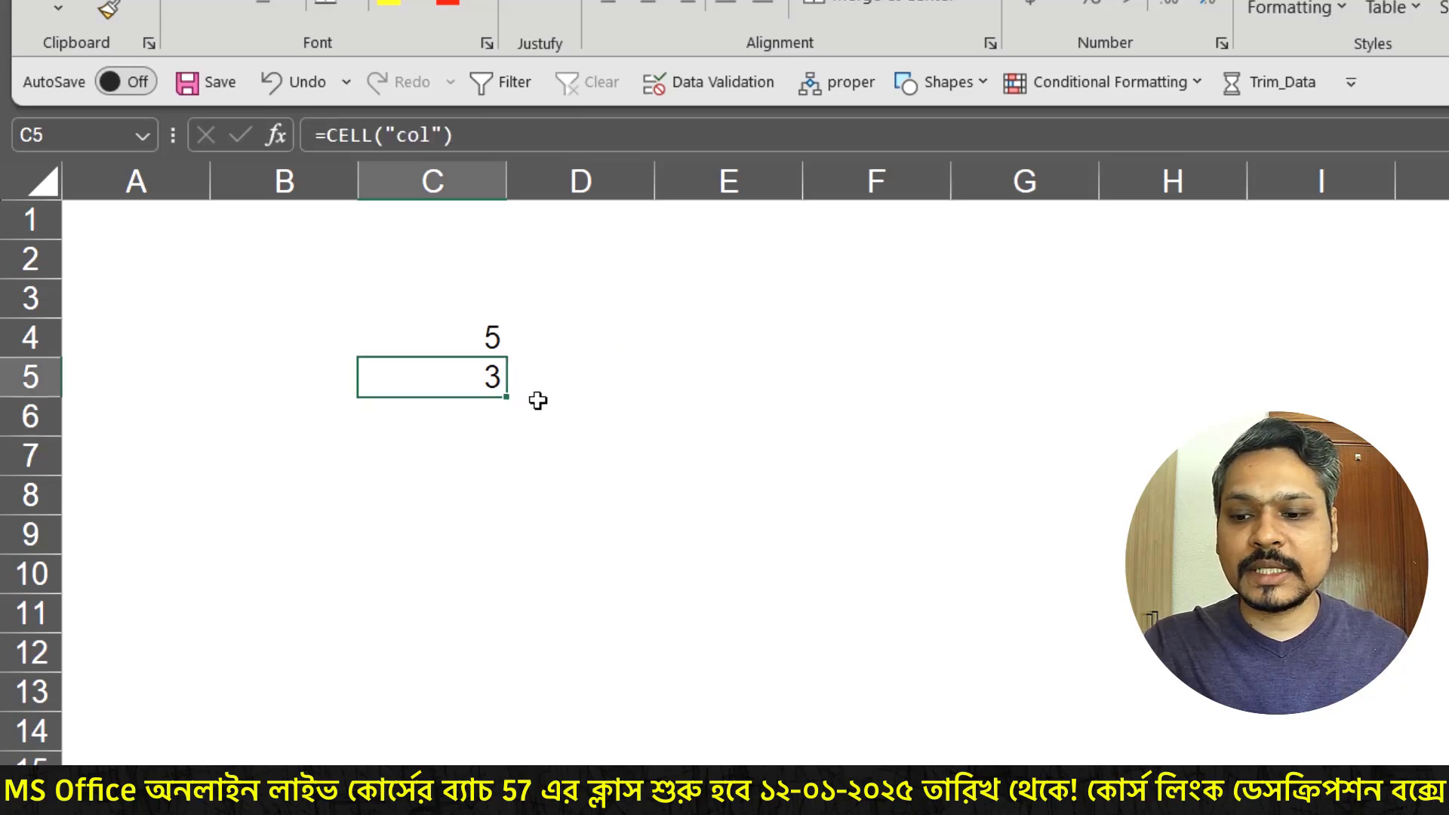
left_click_drag(510, 328, 585, 295)
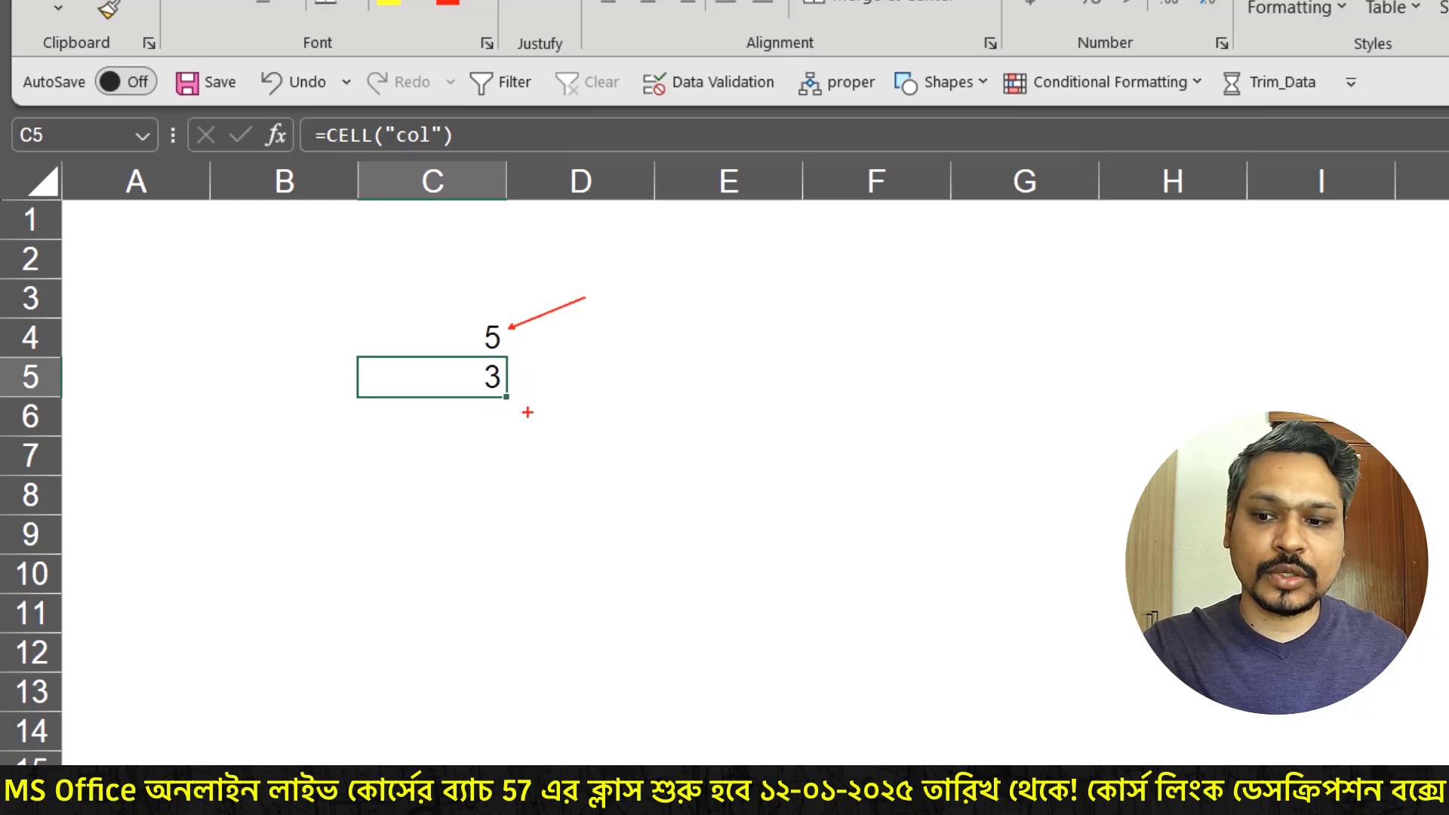
key("Escape")
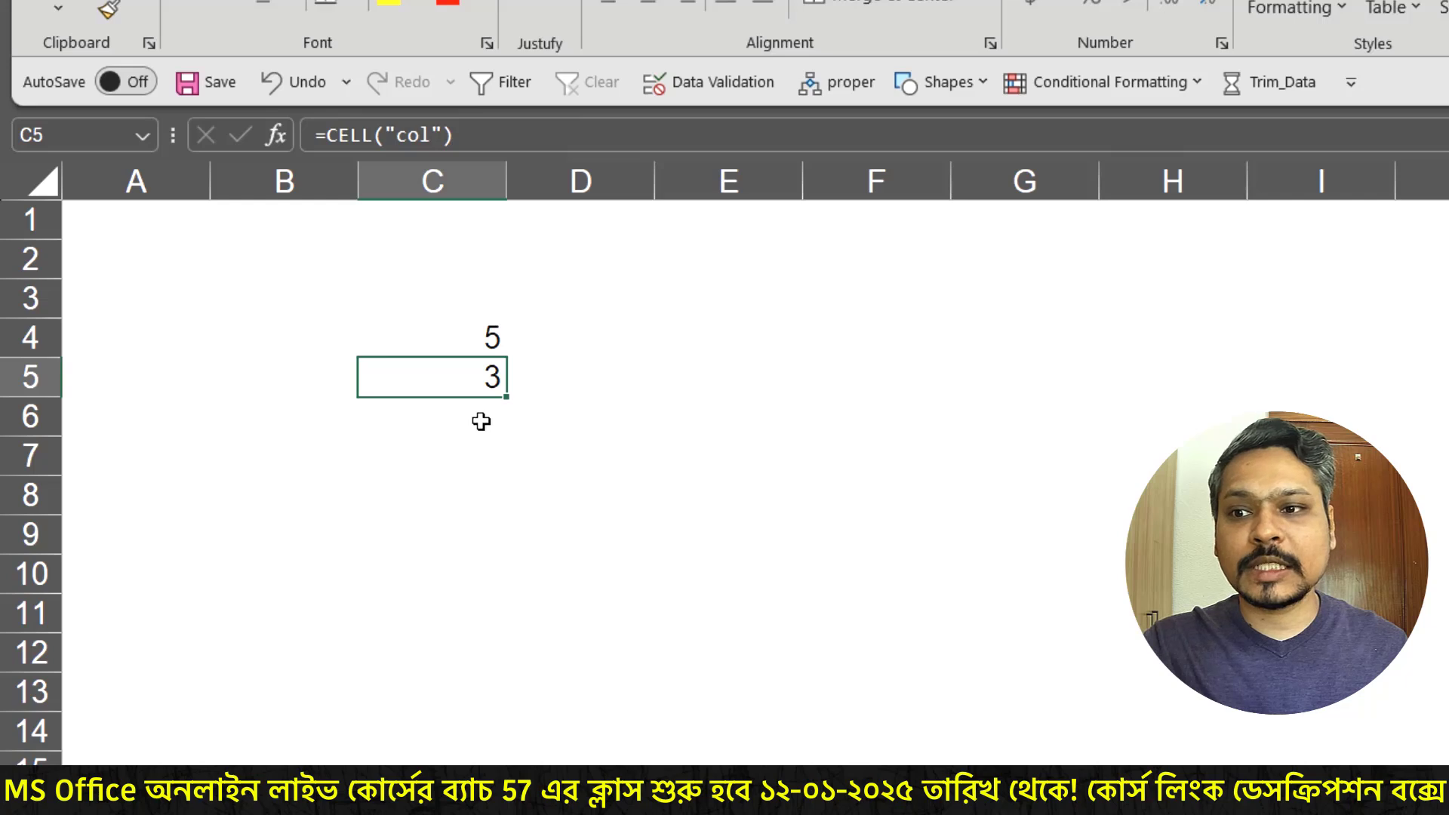
- Enter edit mode in empty cell C6 and commit it without content to recalculate the CELL formulas
left_click(483, 425)
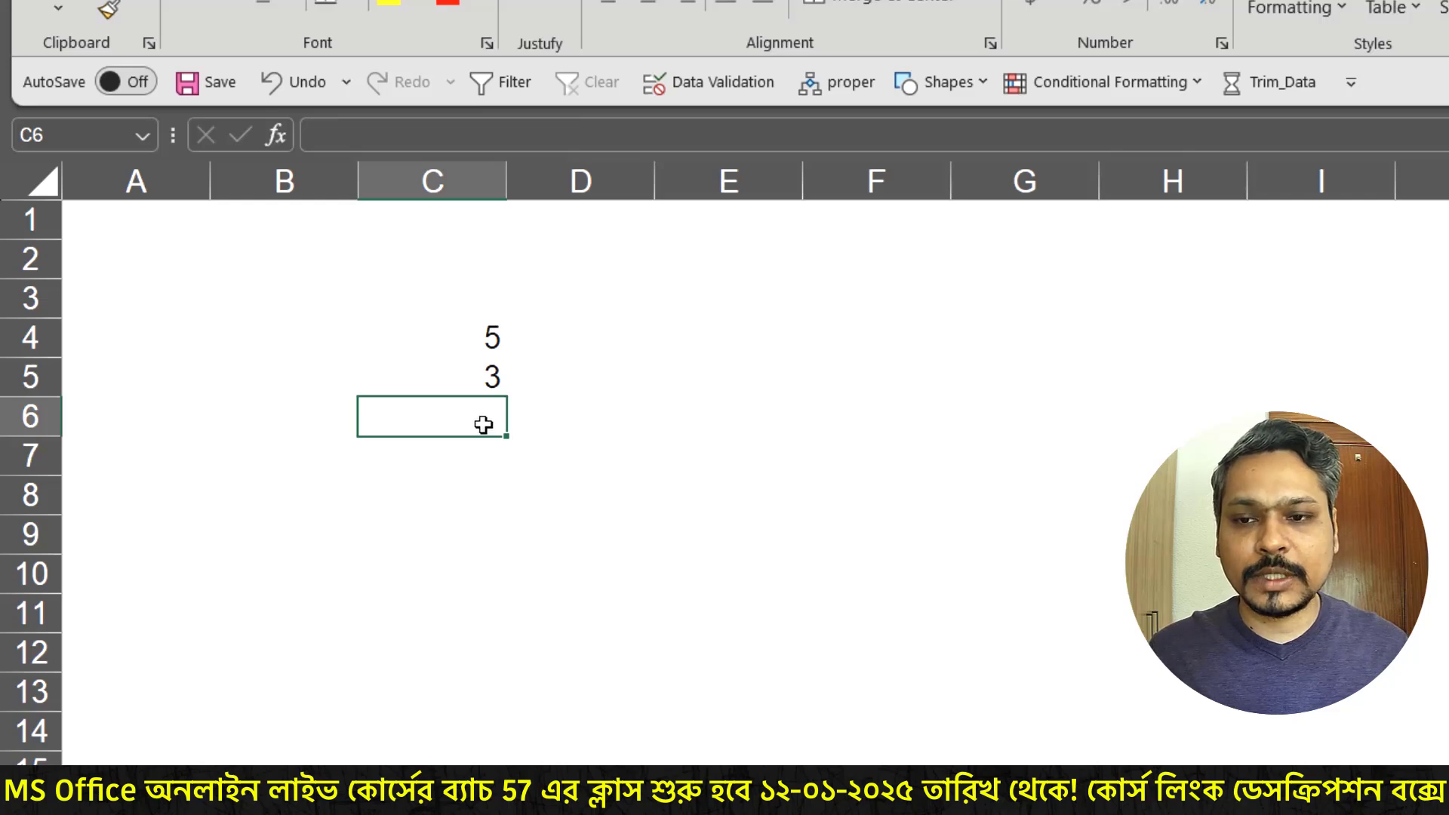
double_click(484, 425)
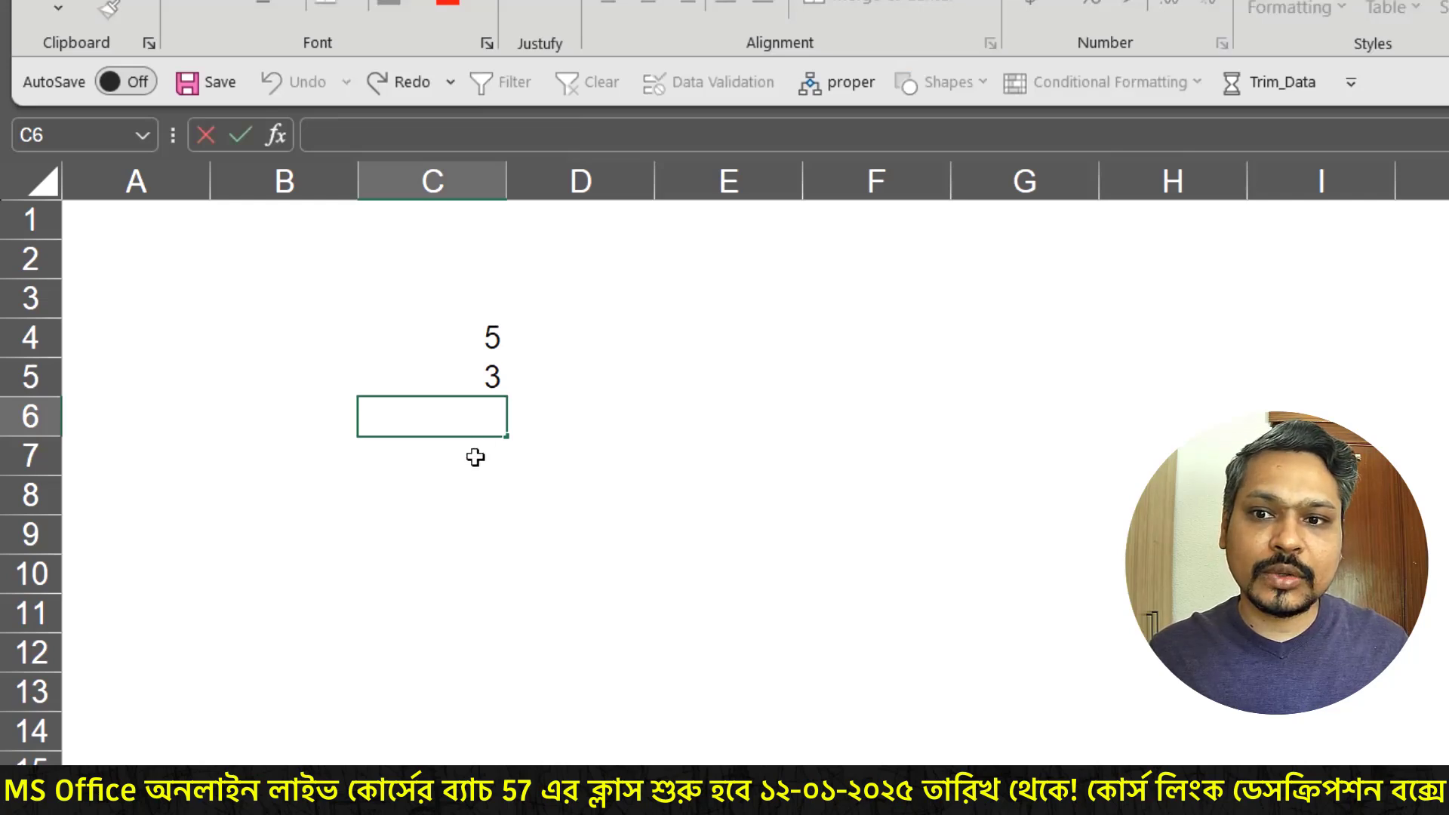
key("Return")
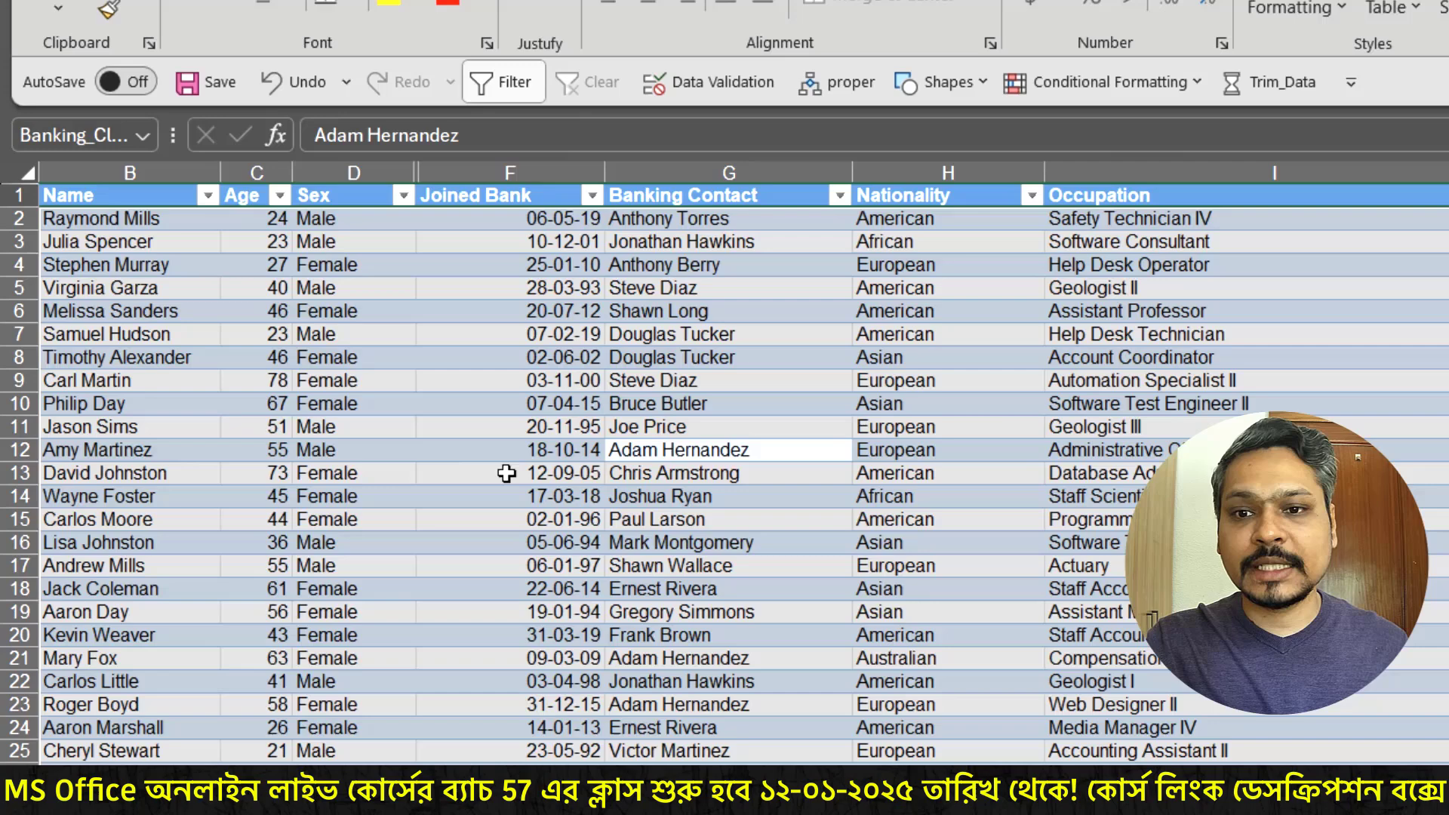
- With the table data selected and F13 active, start a new conditional formatting rule that uses a formula to determine which cells to format
left_click(506, 473)
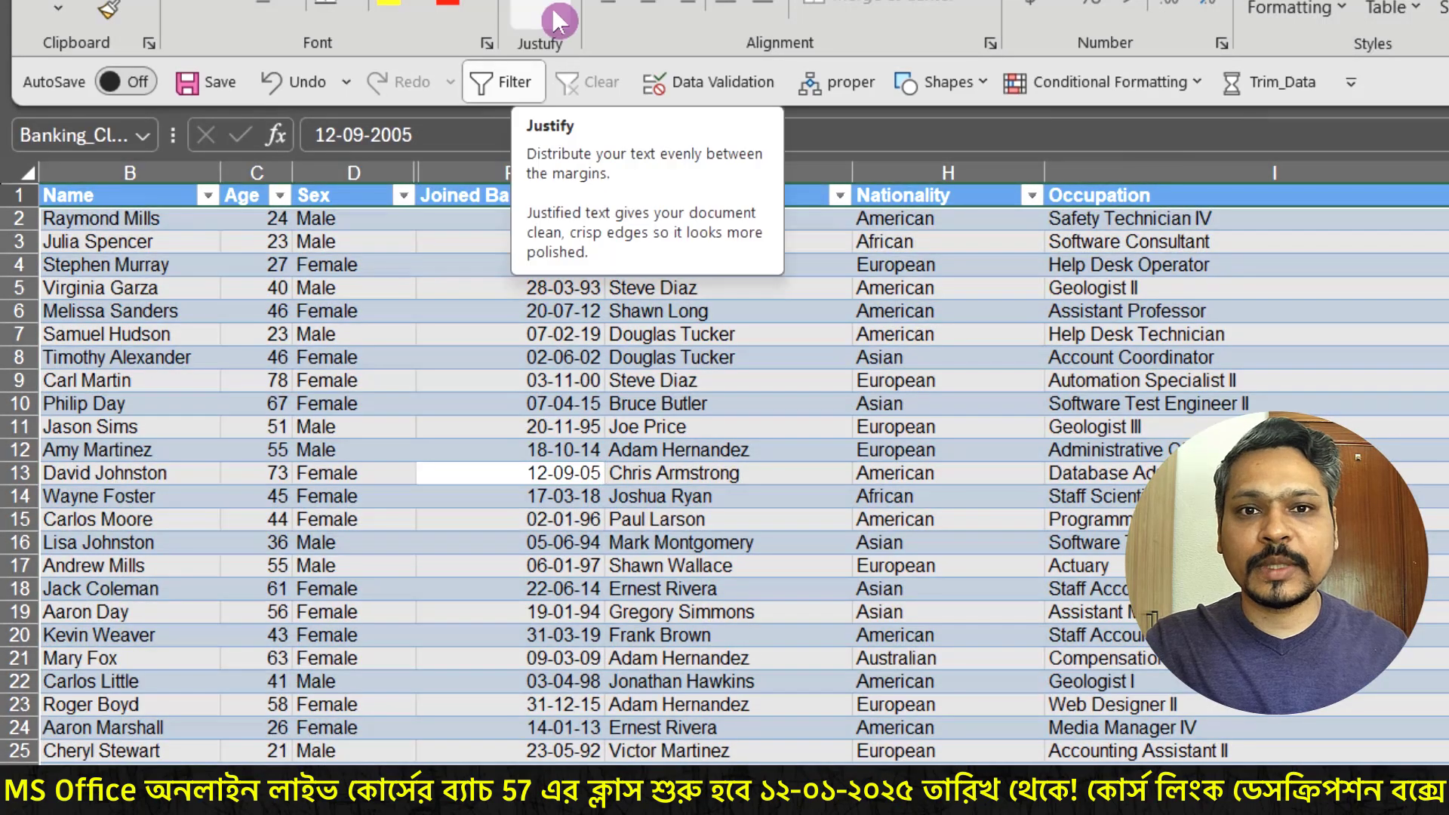
left_click(1295, 11)
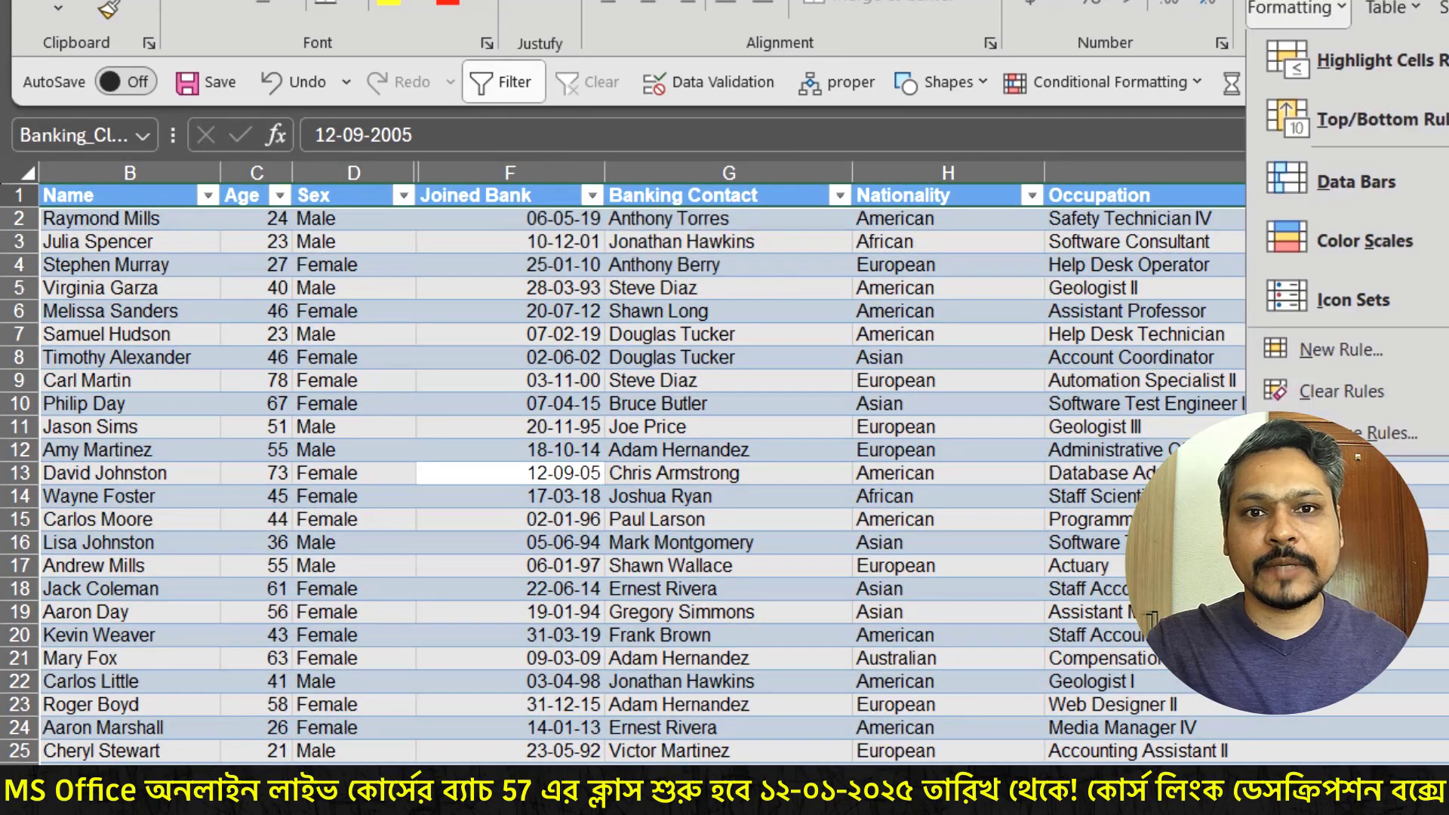
left_click(1355, 356)
left_click(701, 246)
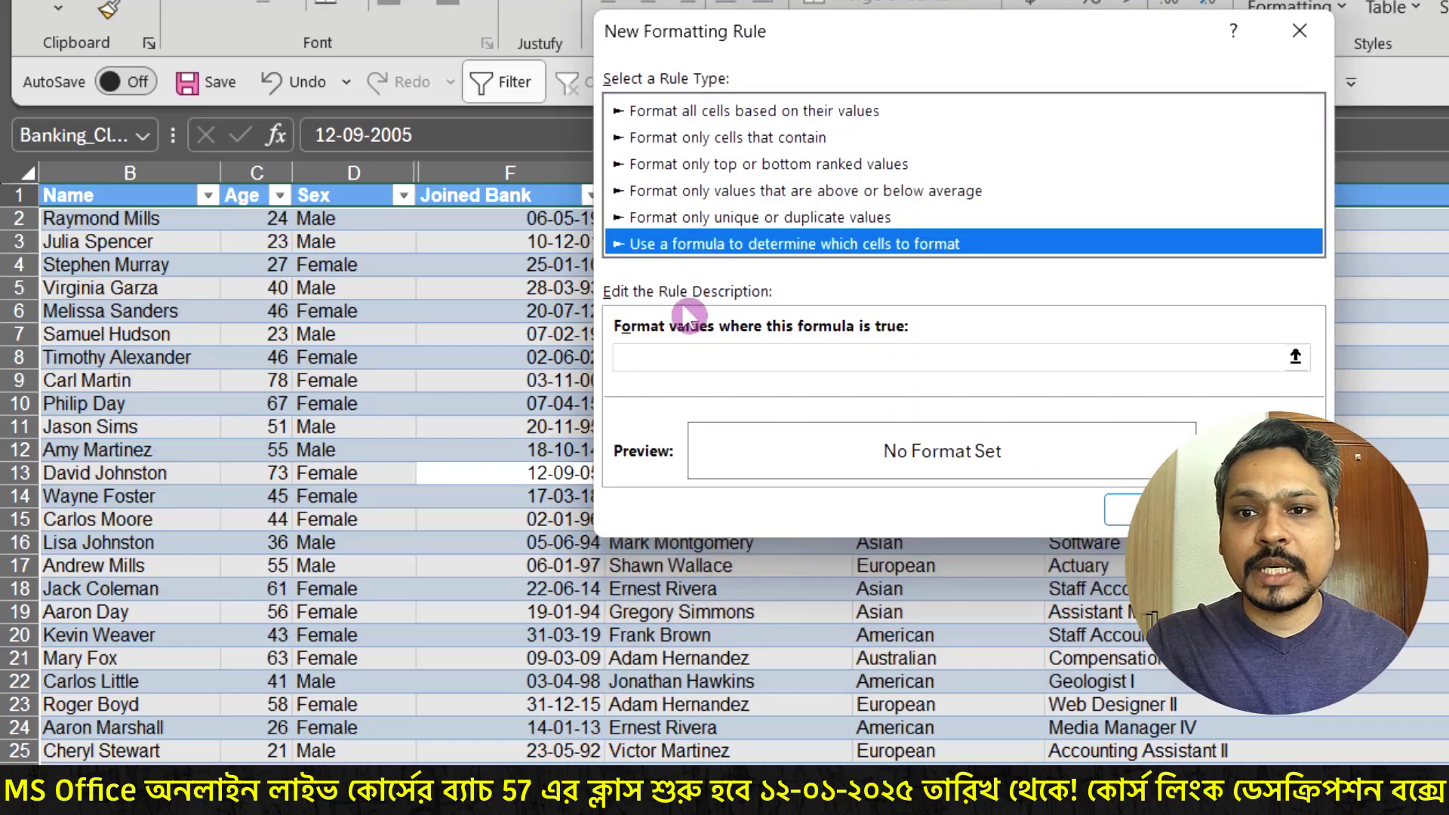
- Set the rule's formula to =and(row()=Cell("row"),Column()=Cell("col"))
left_click(679, 358)
type("=and(row()=Cell(\"row\"),Column()=Cell(\"col\"))")
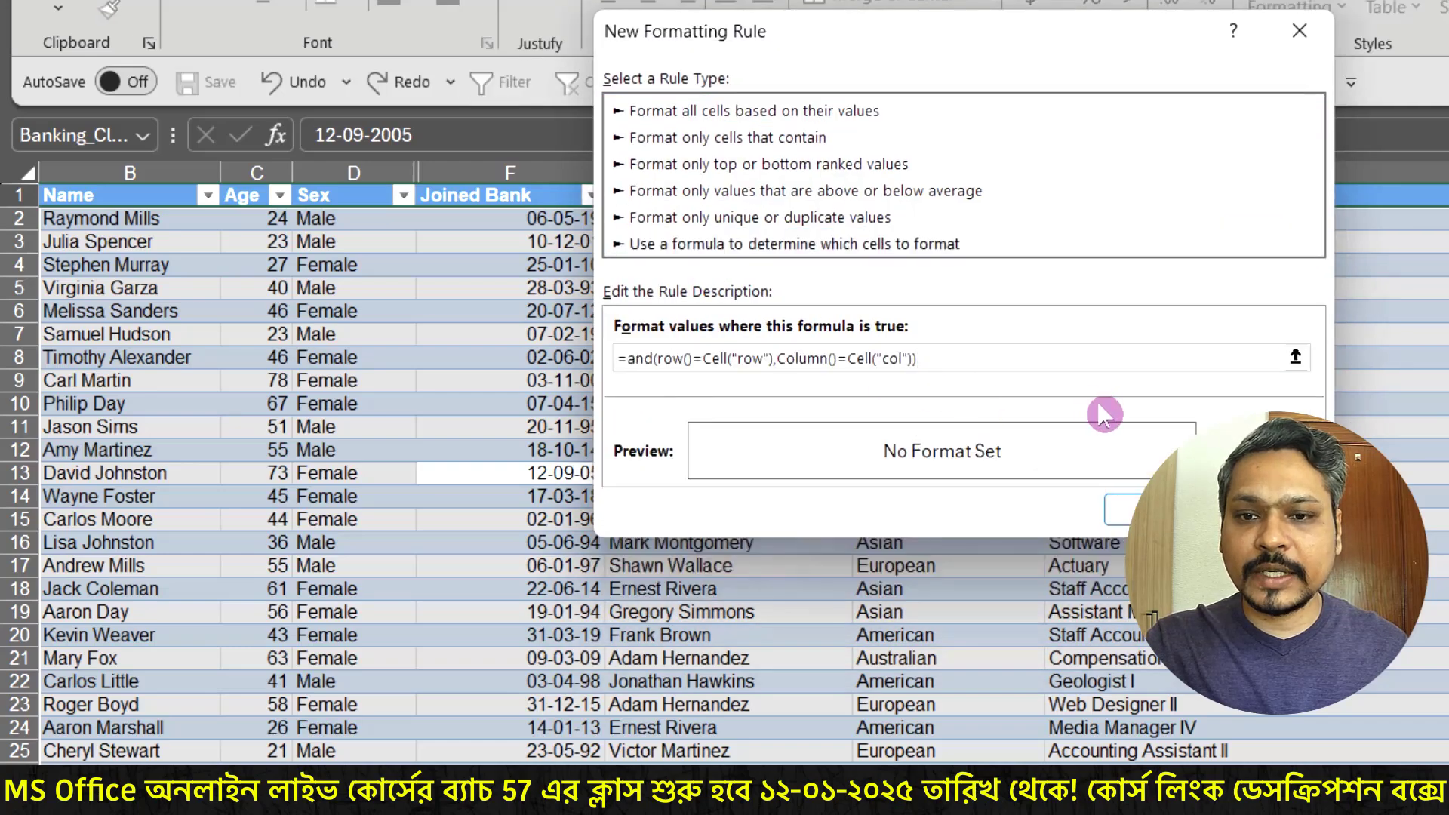
left_click(1113, 514)
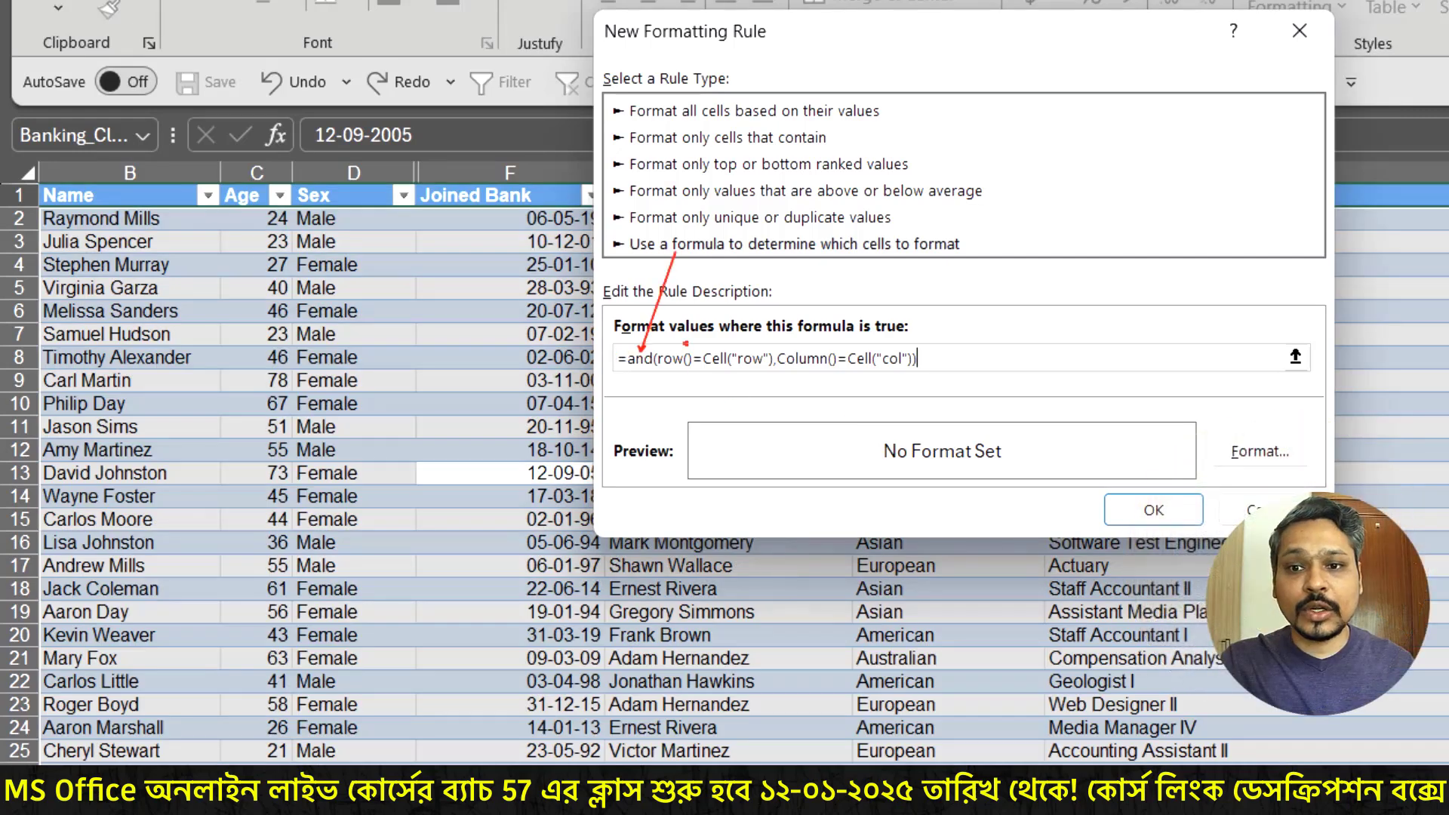
left_click_drag(685, 343, 721, 280)
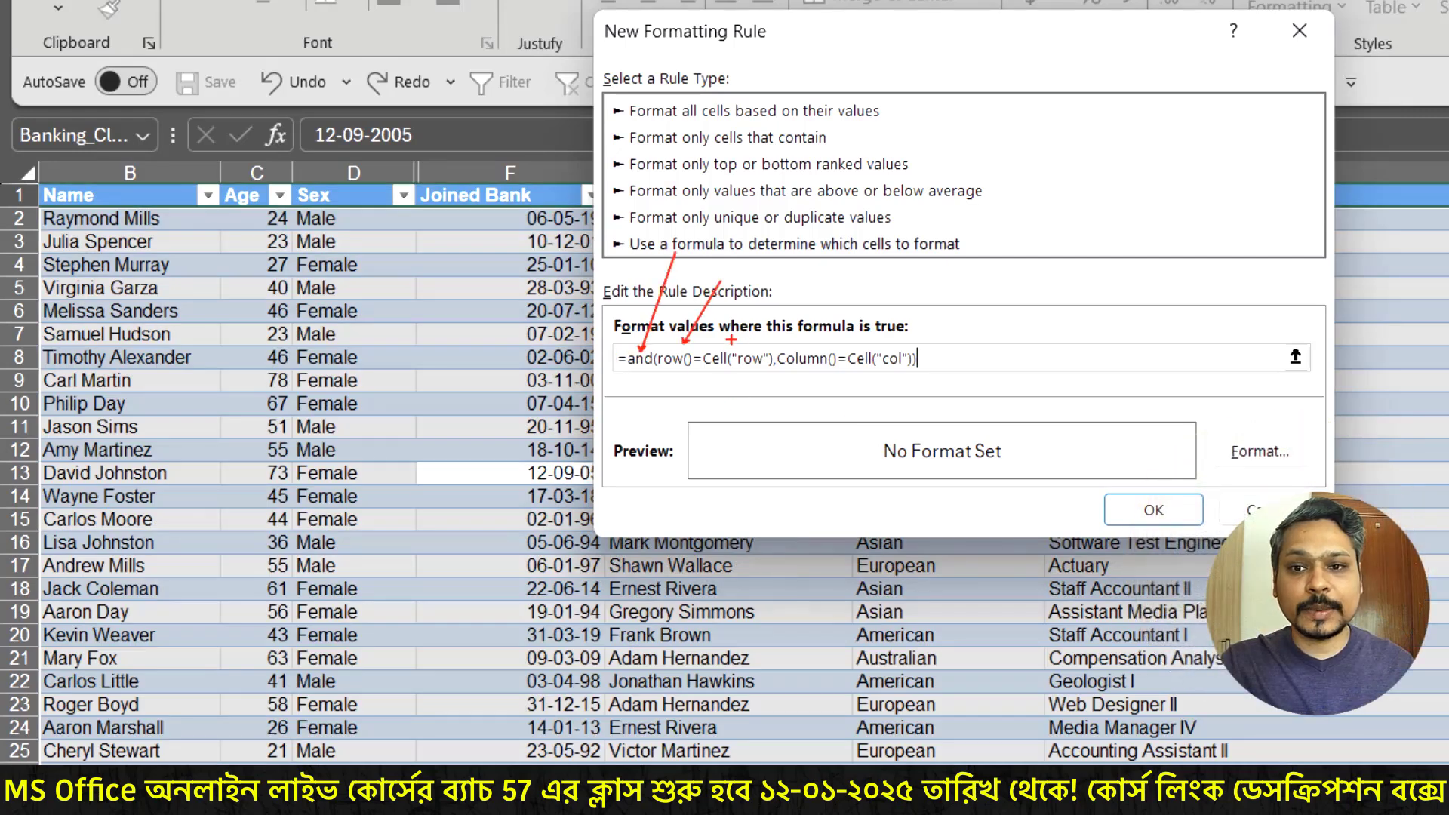
left_click_drag(733, 345, 783, 273)
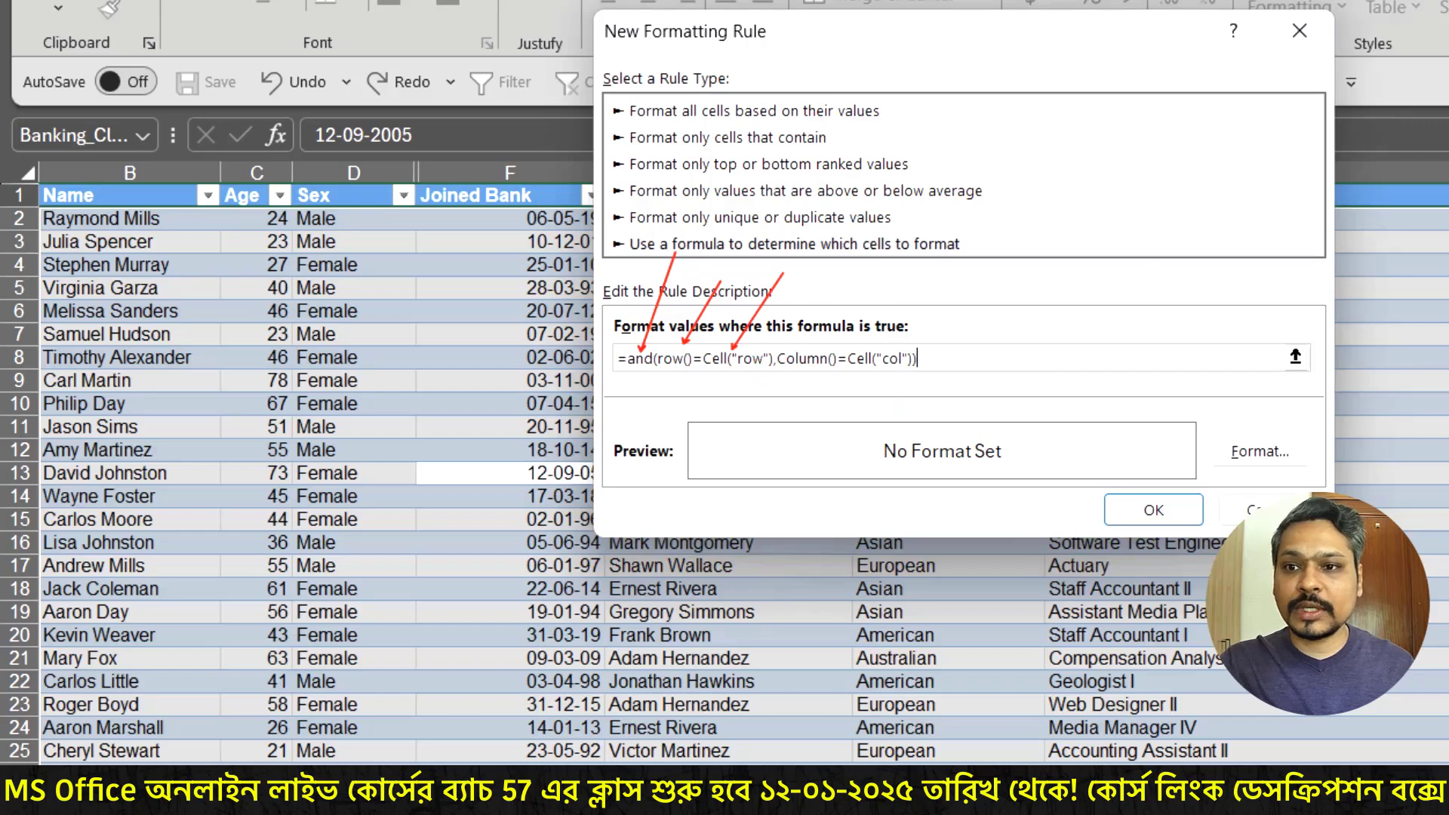
left_click_drag(290, 352, 379, 377)
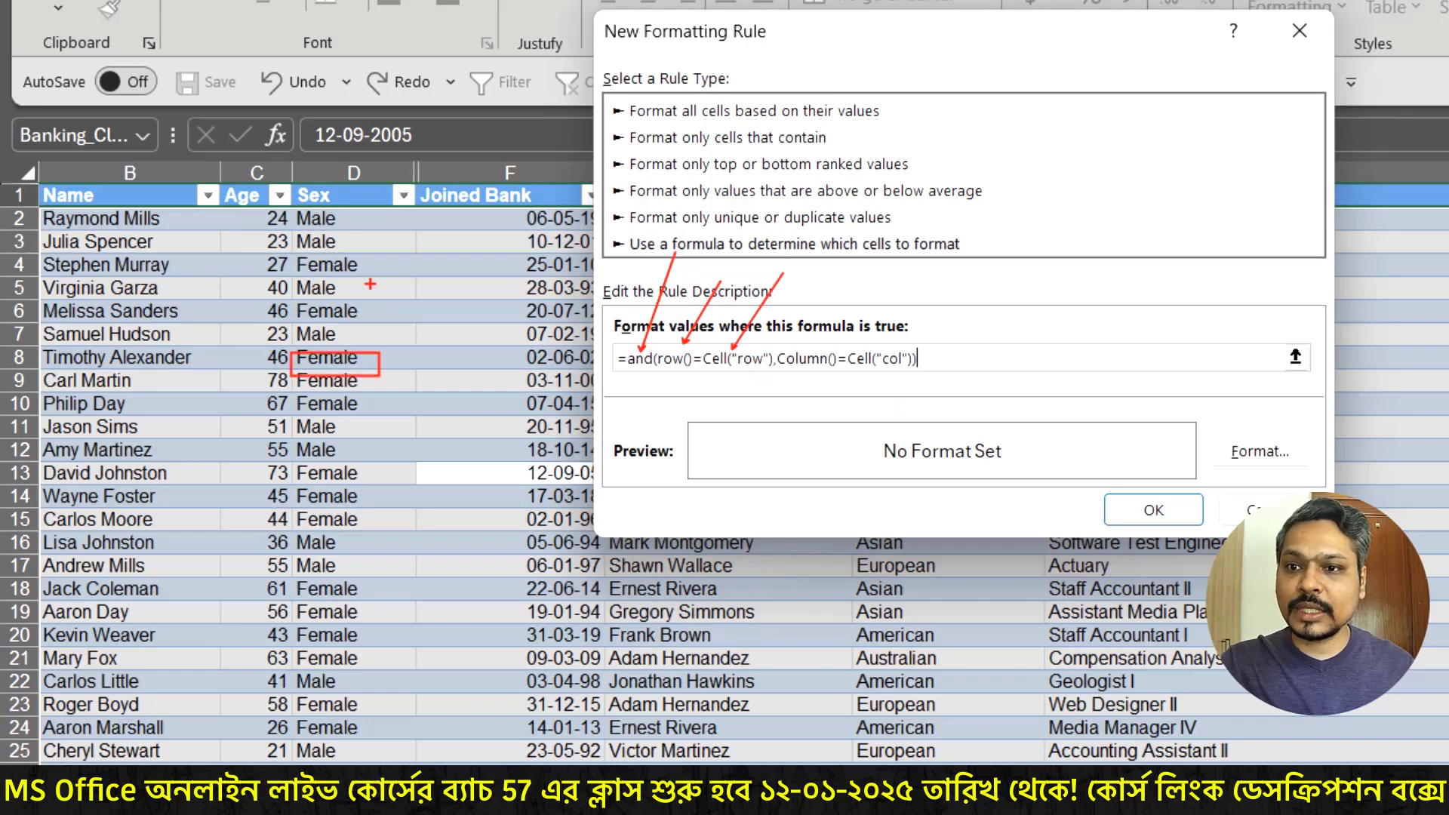
left_click_drag(358, 210, 357, 329)
left_click_drag(24, 360, 246, 361)
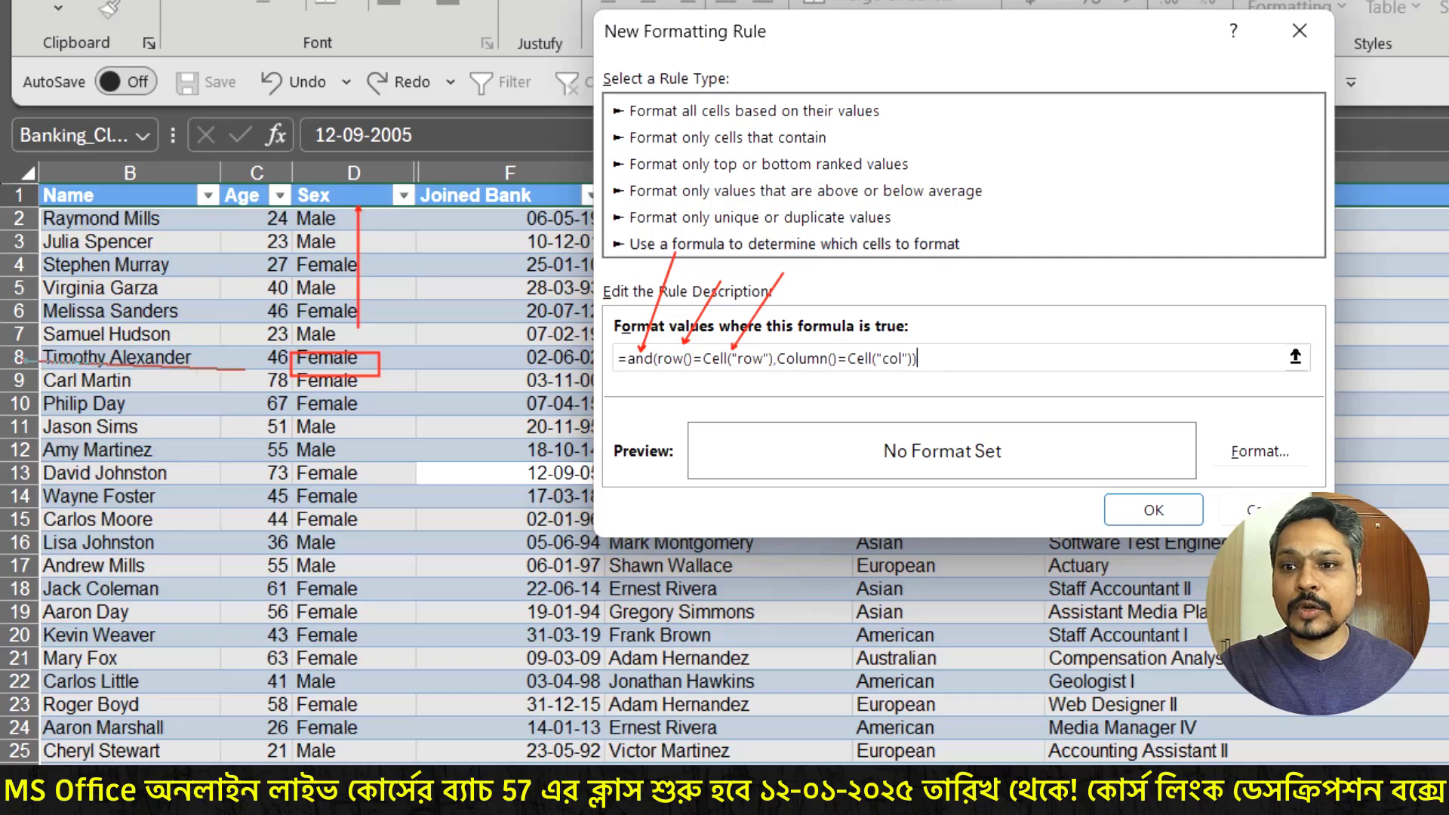
mouse_move(625, 347)
left_mouse_down()
mouse_move(658, 376)
mouse_move(706, 355)
mouse_move(935, 379)
mouse_move(919, 372)
left_mouse_up()
key("Escape")
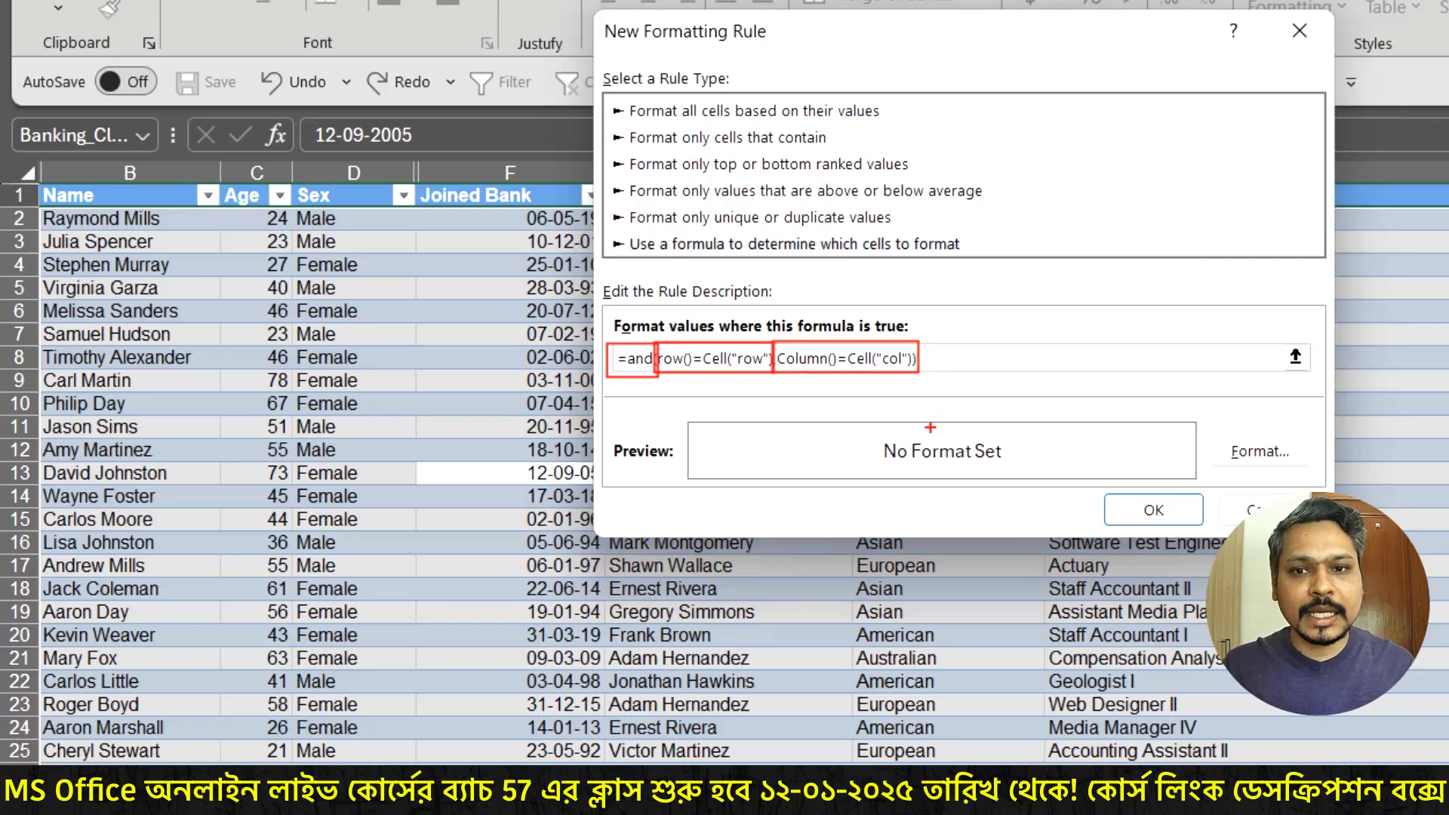
key("Escape")
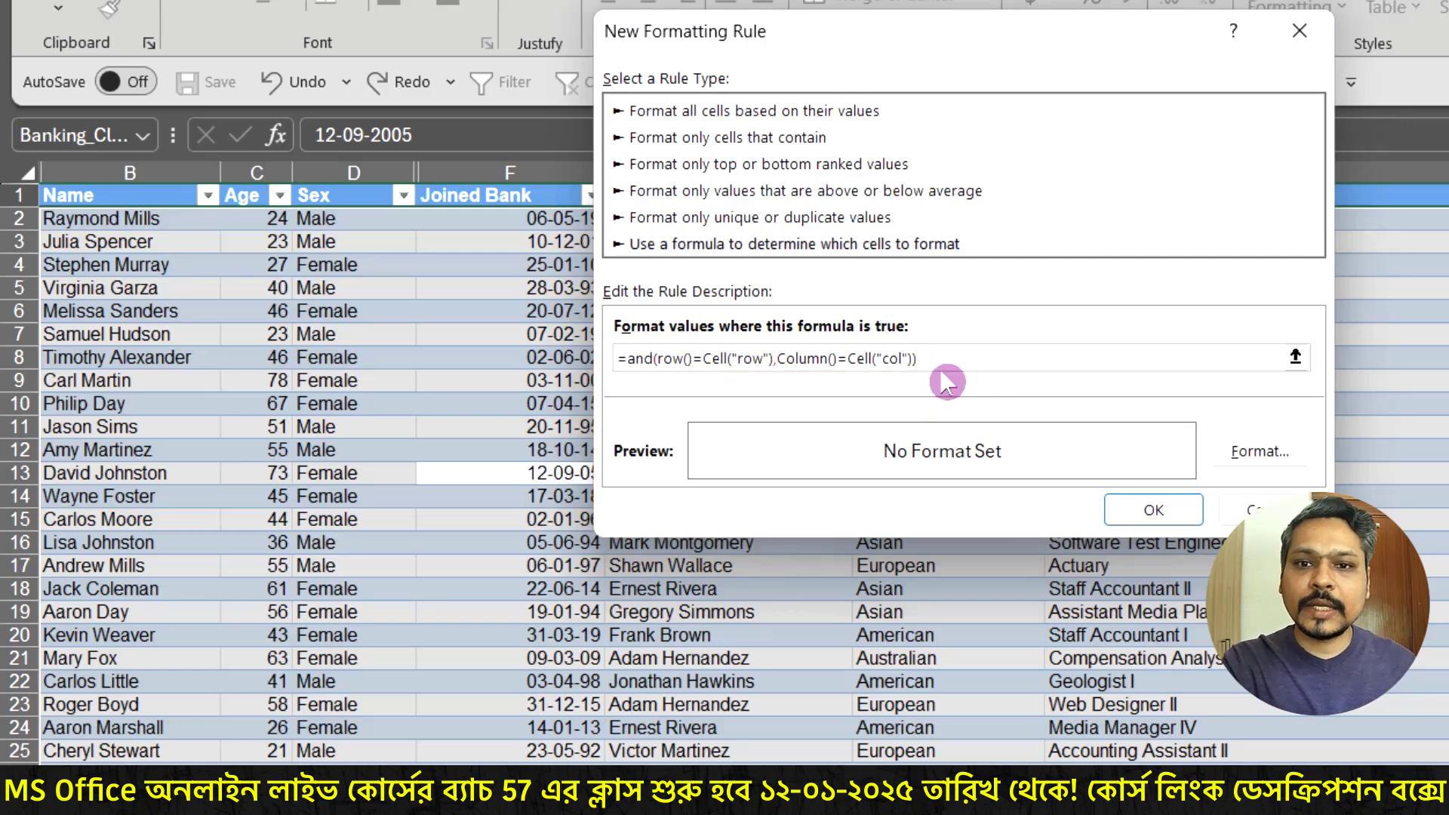
- Open the rule's format settings and set the background fill to the standard dark blue
left_click(1274, 462)
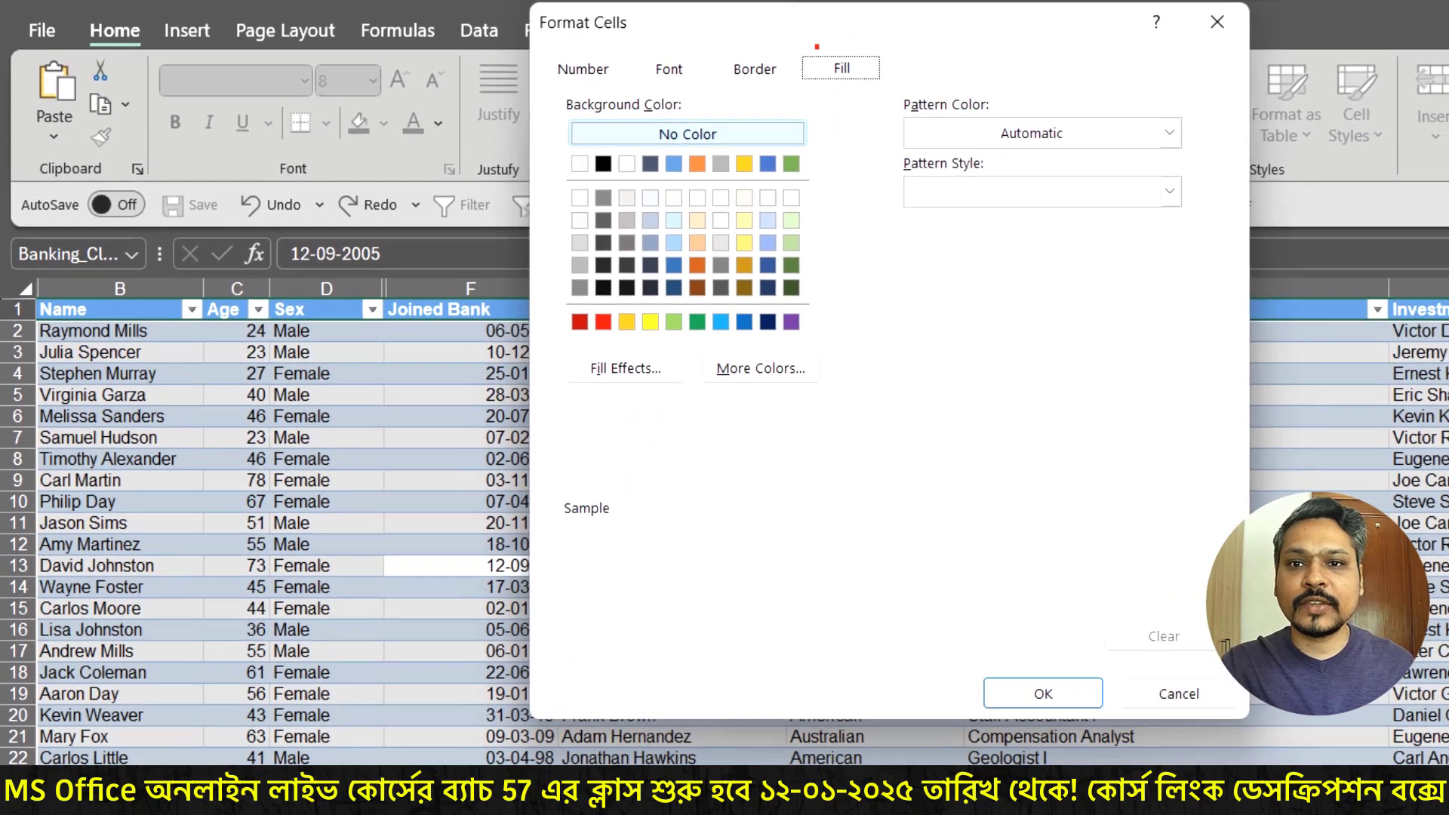
mouse_move(814, 44)
left_mouse_down()
mouse_move(875, 90)
mouse_move(905, 167)
left_mouse_up()
key("Escape")
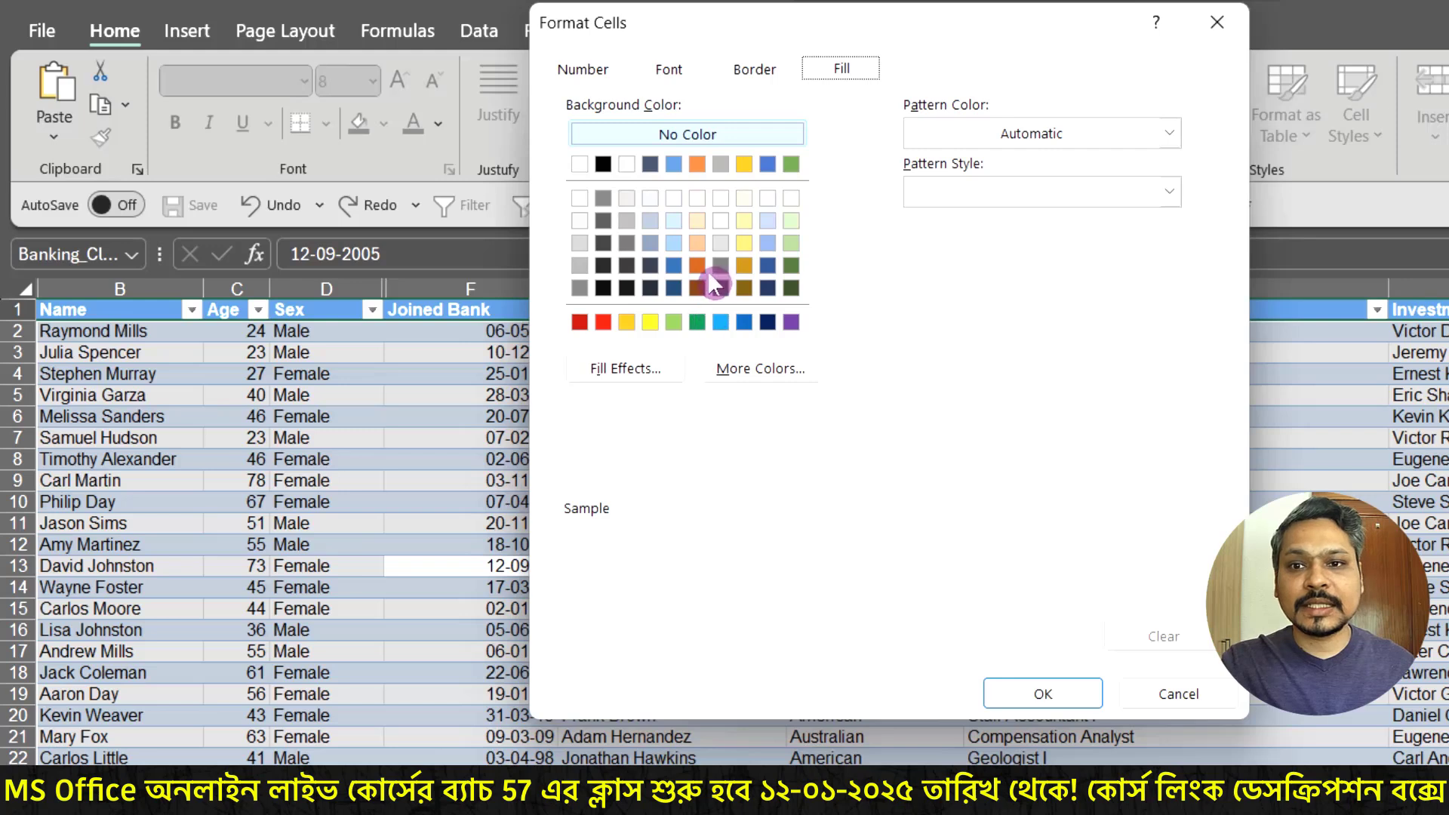
left_click(769, 322)
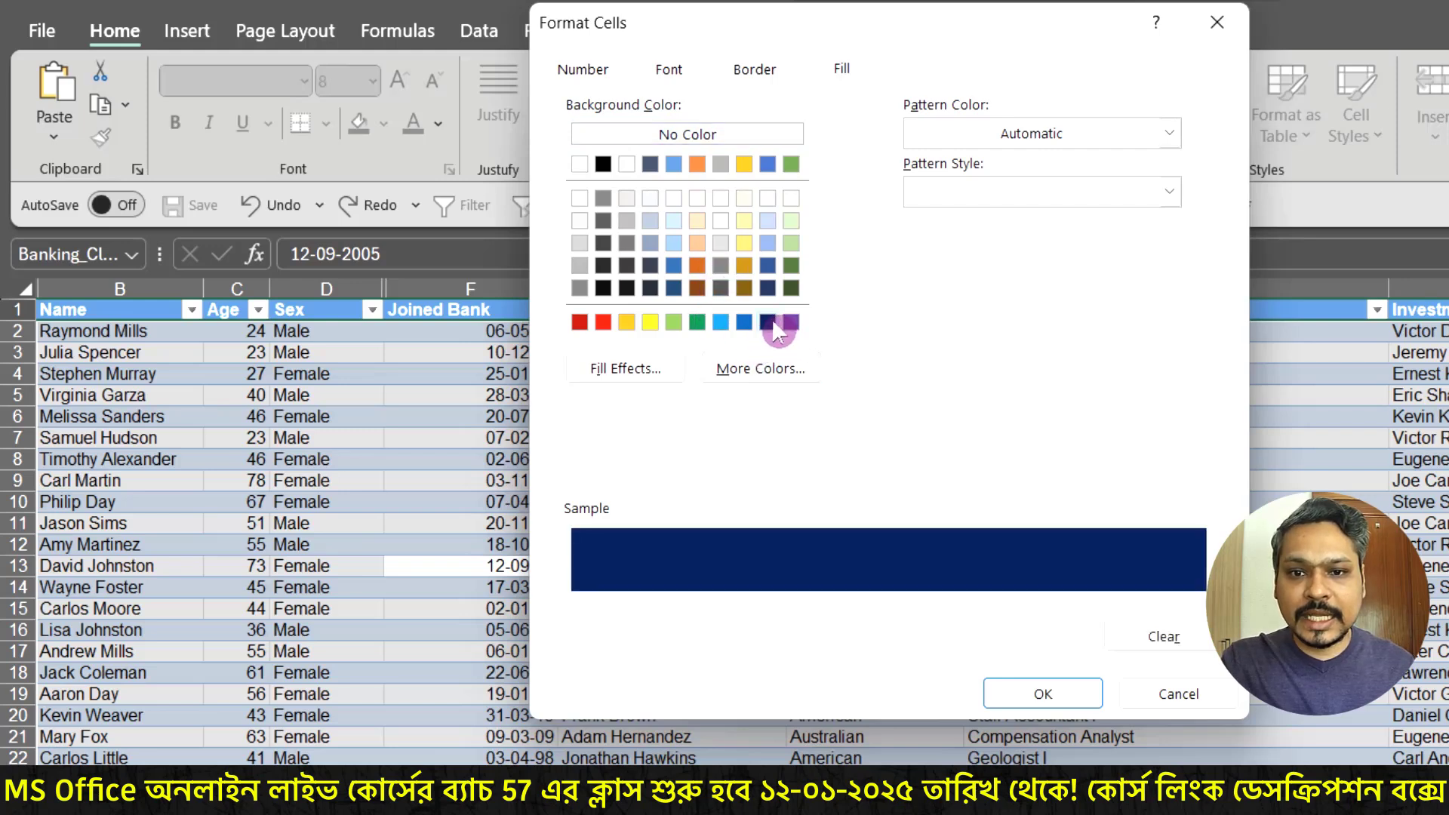
key("ctrl+2")
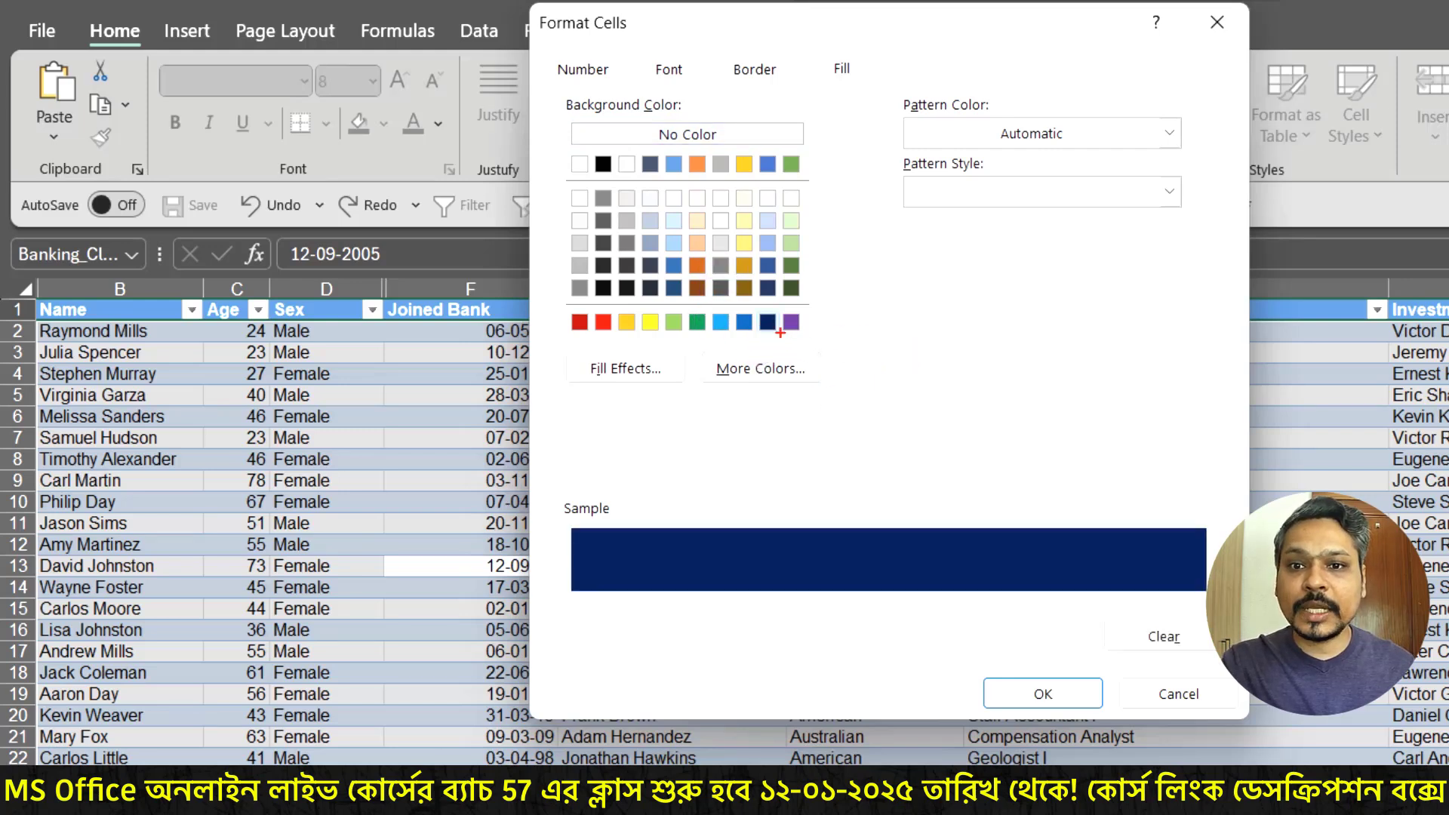
mouse_move(781, 332)
left_mouse_down()
mouse_move(875, 472)
mouse_move(891, 533)
left_mouse_up()
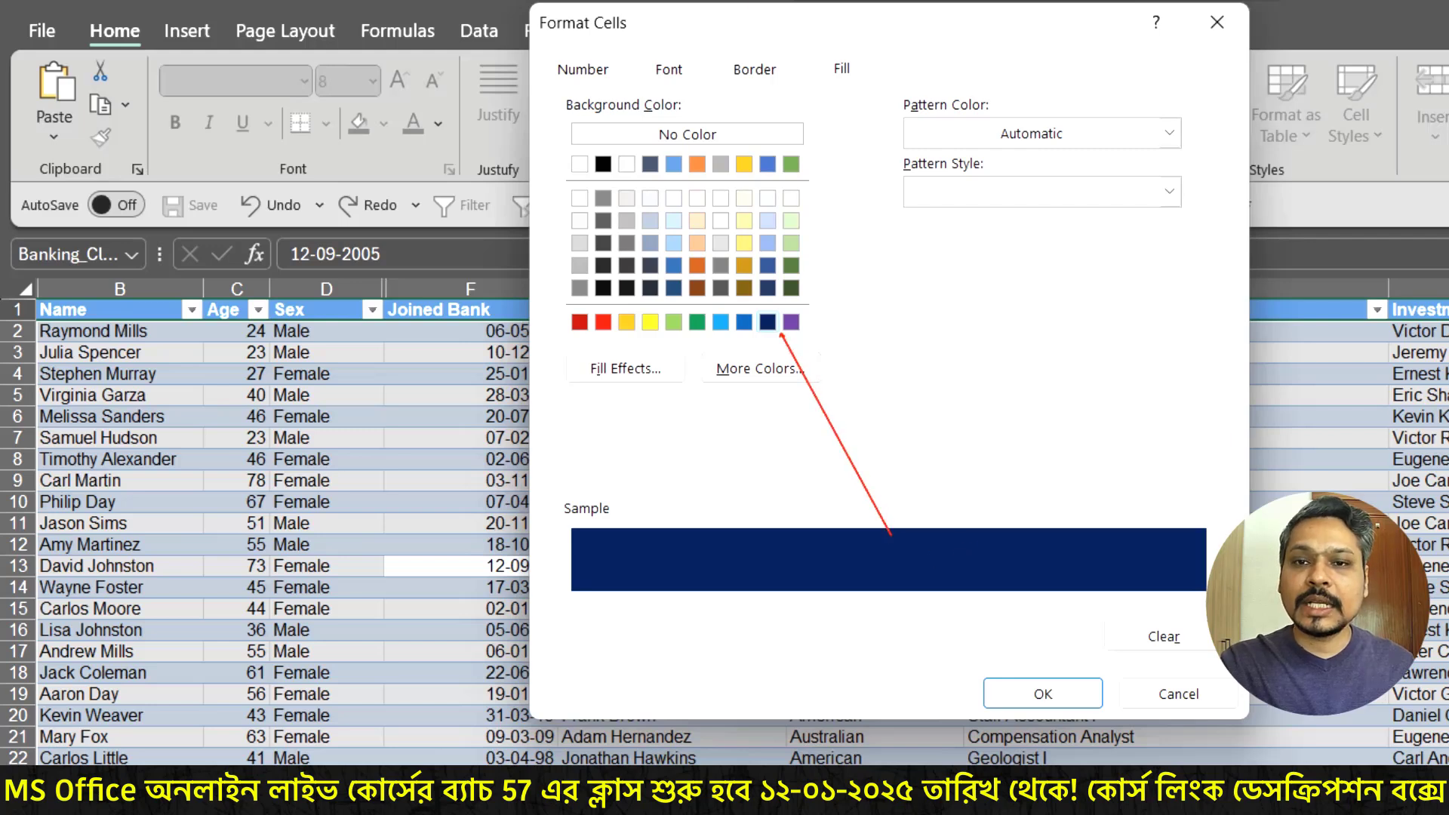
left_click_drag(641, 52, 695, 89)
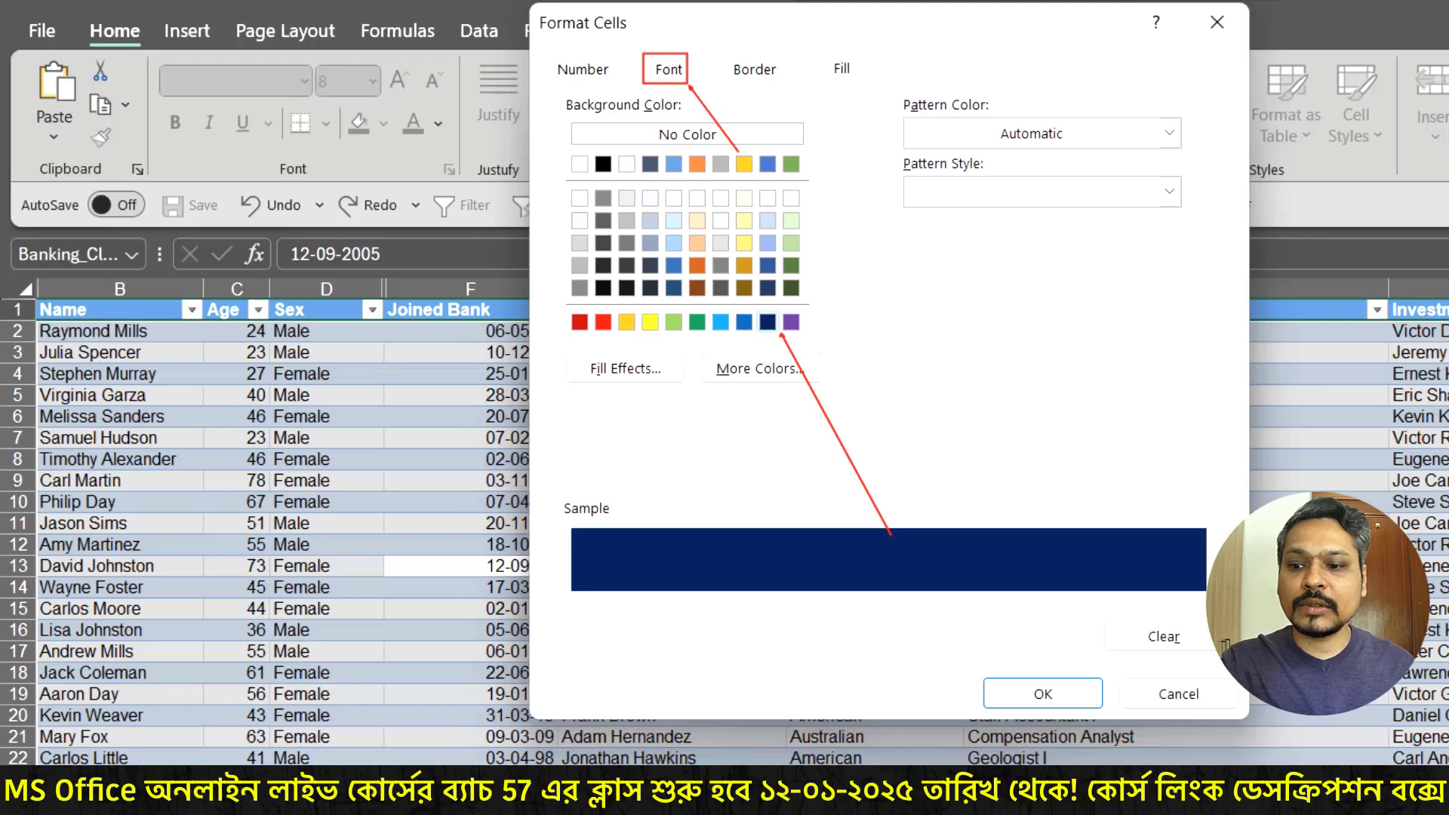
key("Escape")
- Set the rule's font color to white and its font style to Bold
left_click(676, 81)
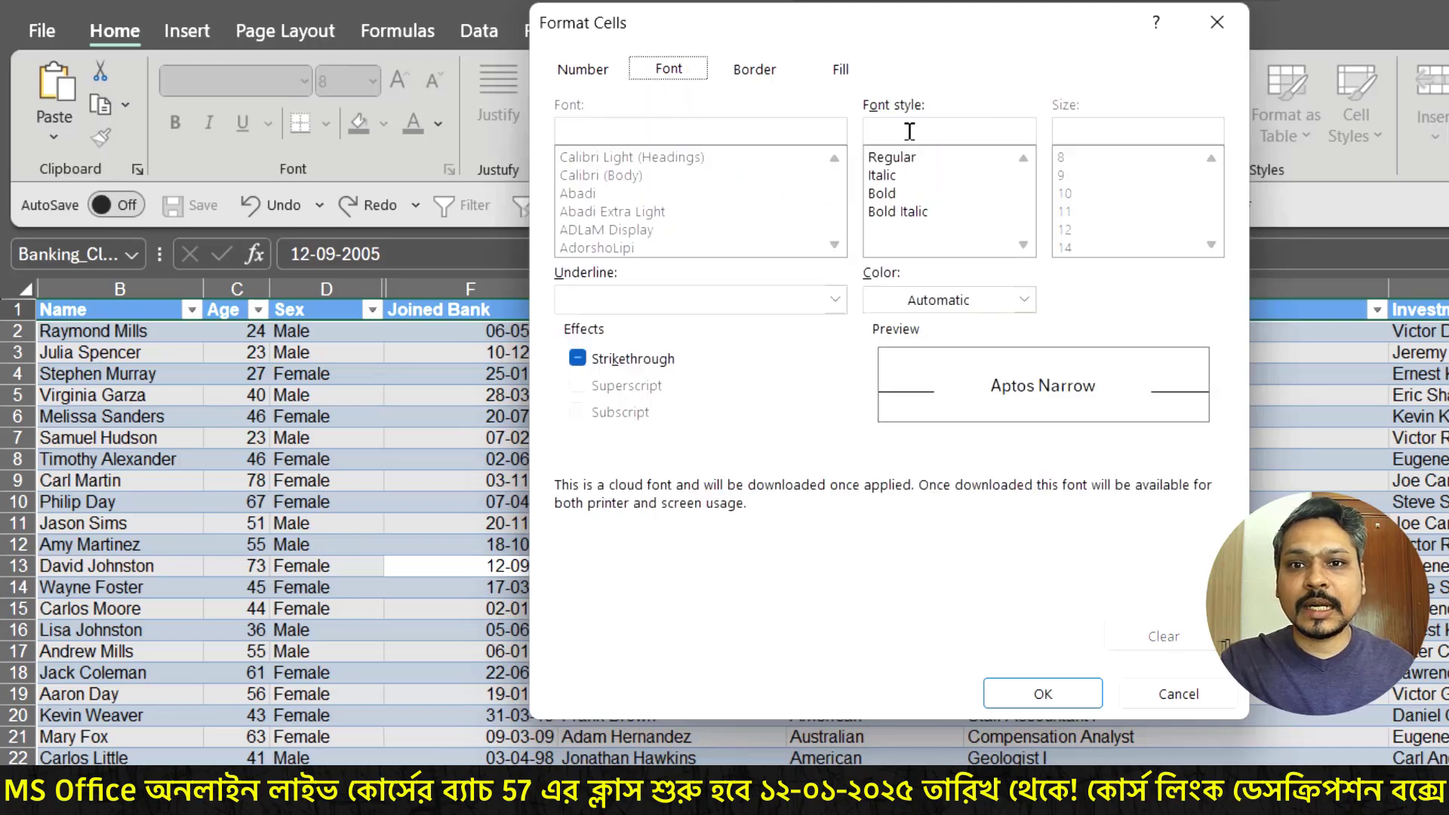
left_click(928, 302)
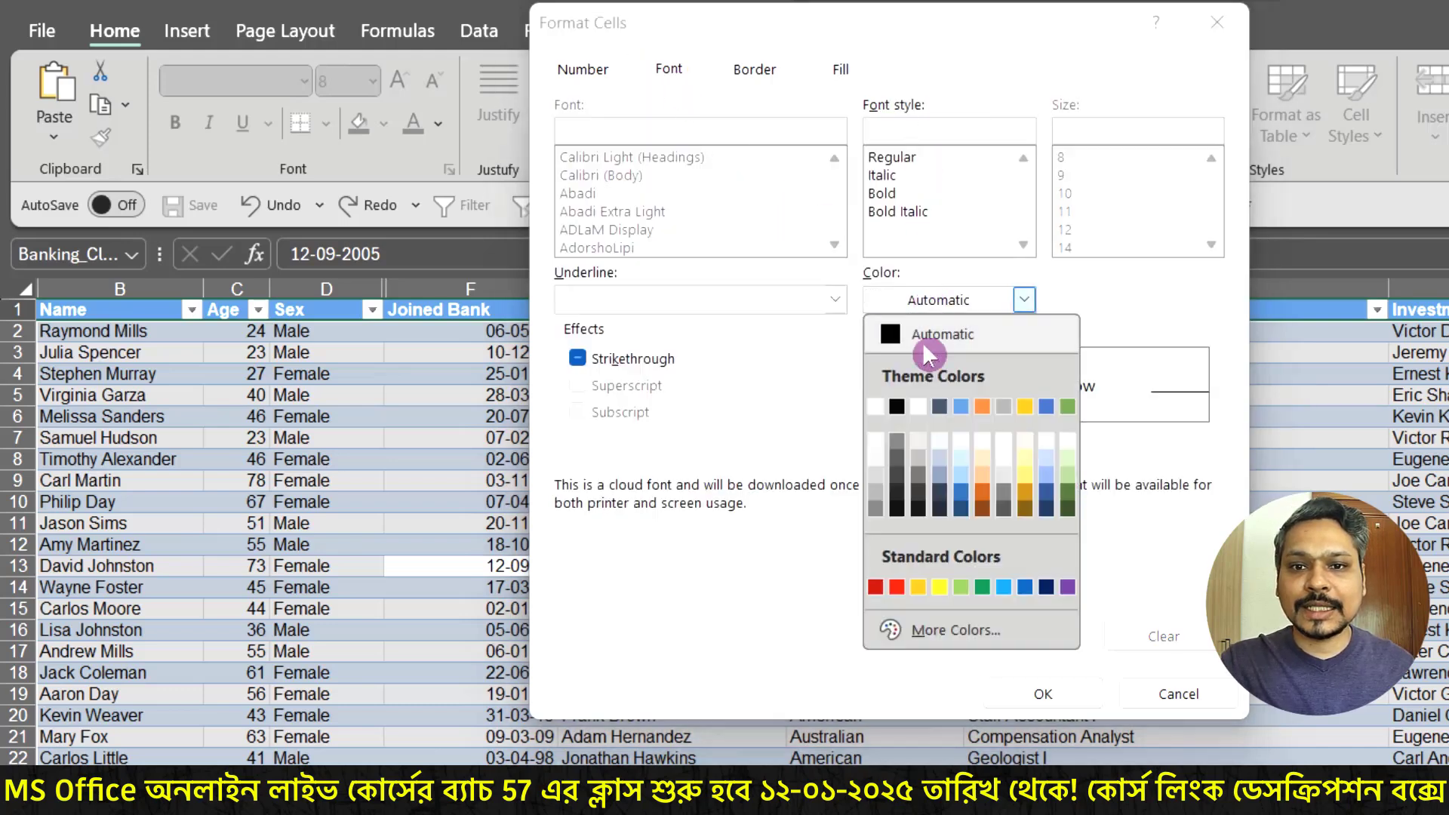
left_click(880, 410)
left_click(877, 195)
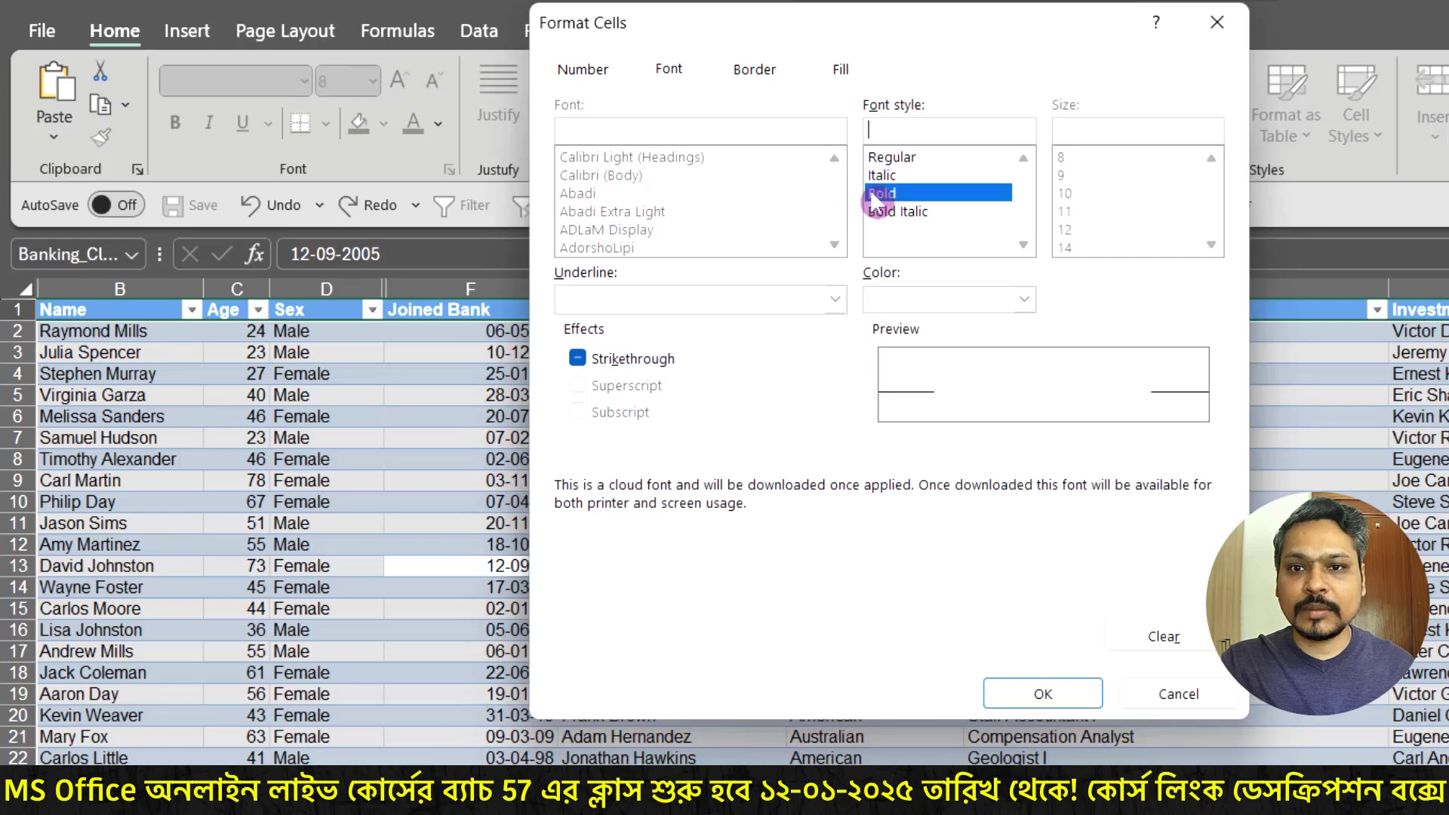
- Accept the chosen cell format and create the formula-based conditional formatting rule
left_click(1044, 691)
left_click(1056, 597)
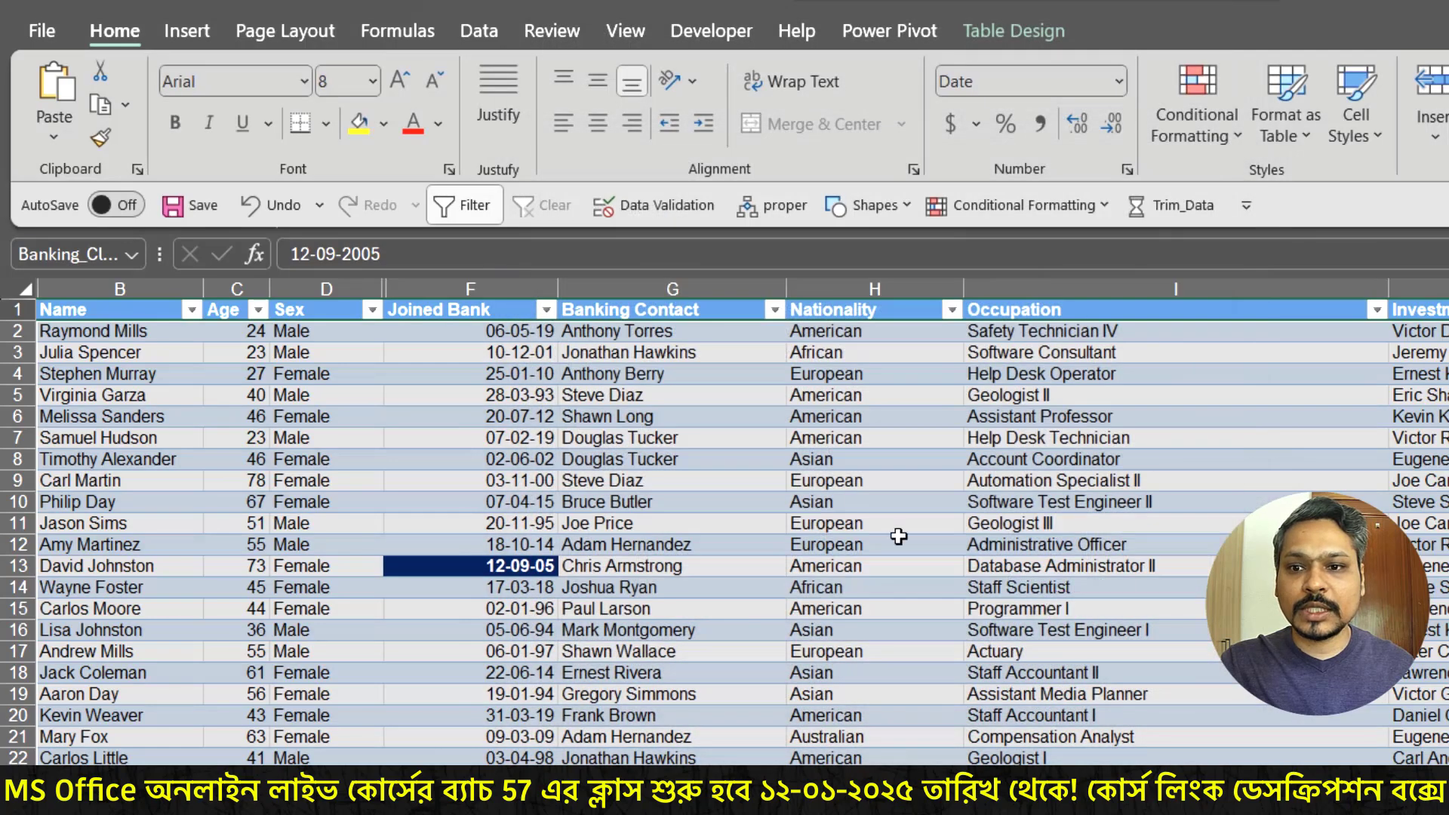
- Check the active-cell highlight by selecting various cells in the Joined Bank column, followed by H9 and G14
left_click(520, 498)
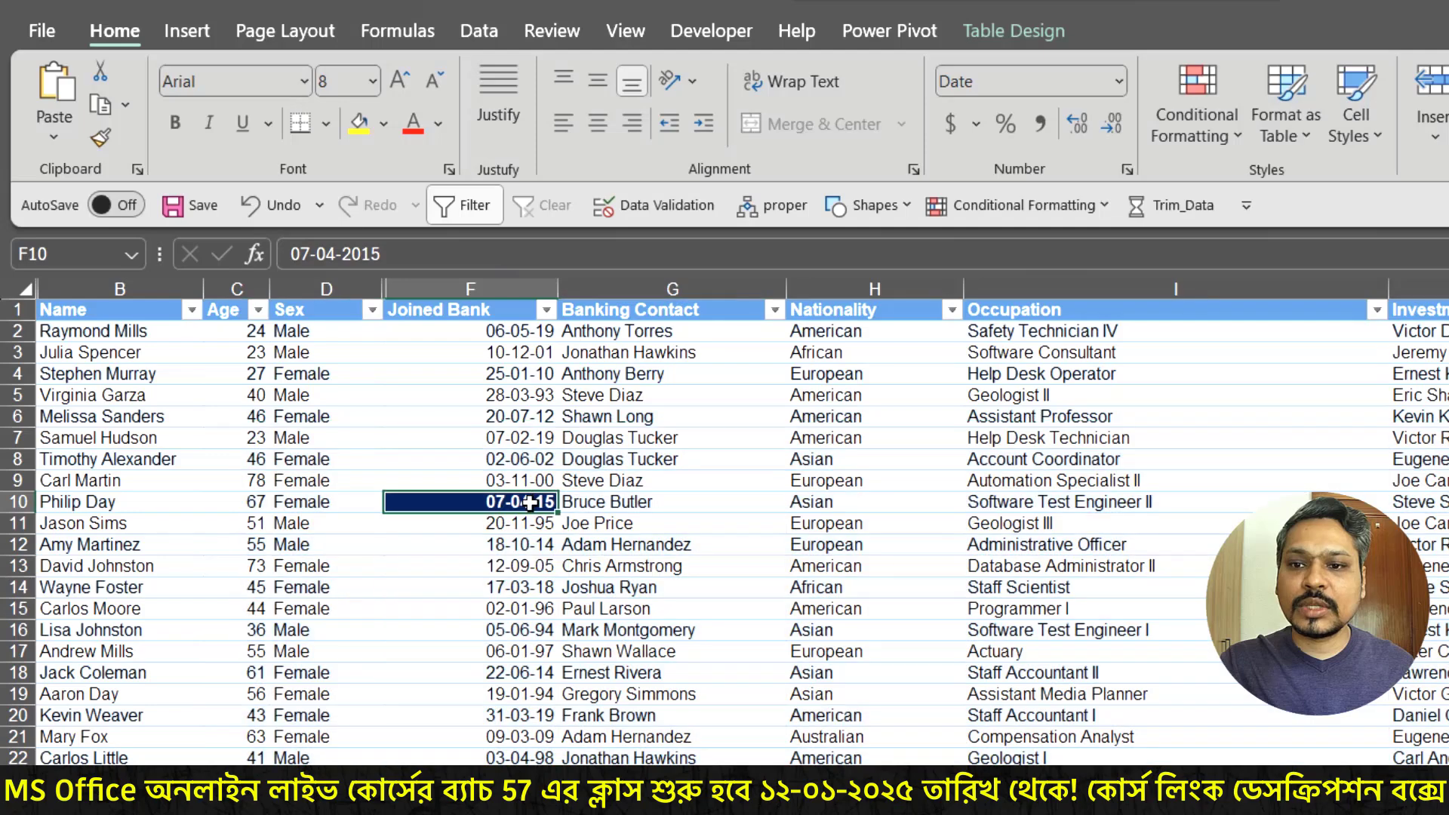
left_click(513, 475)
left_click(528, 441)
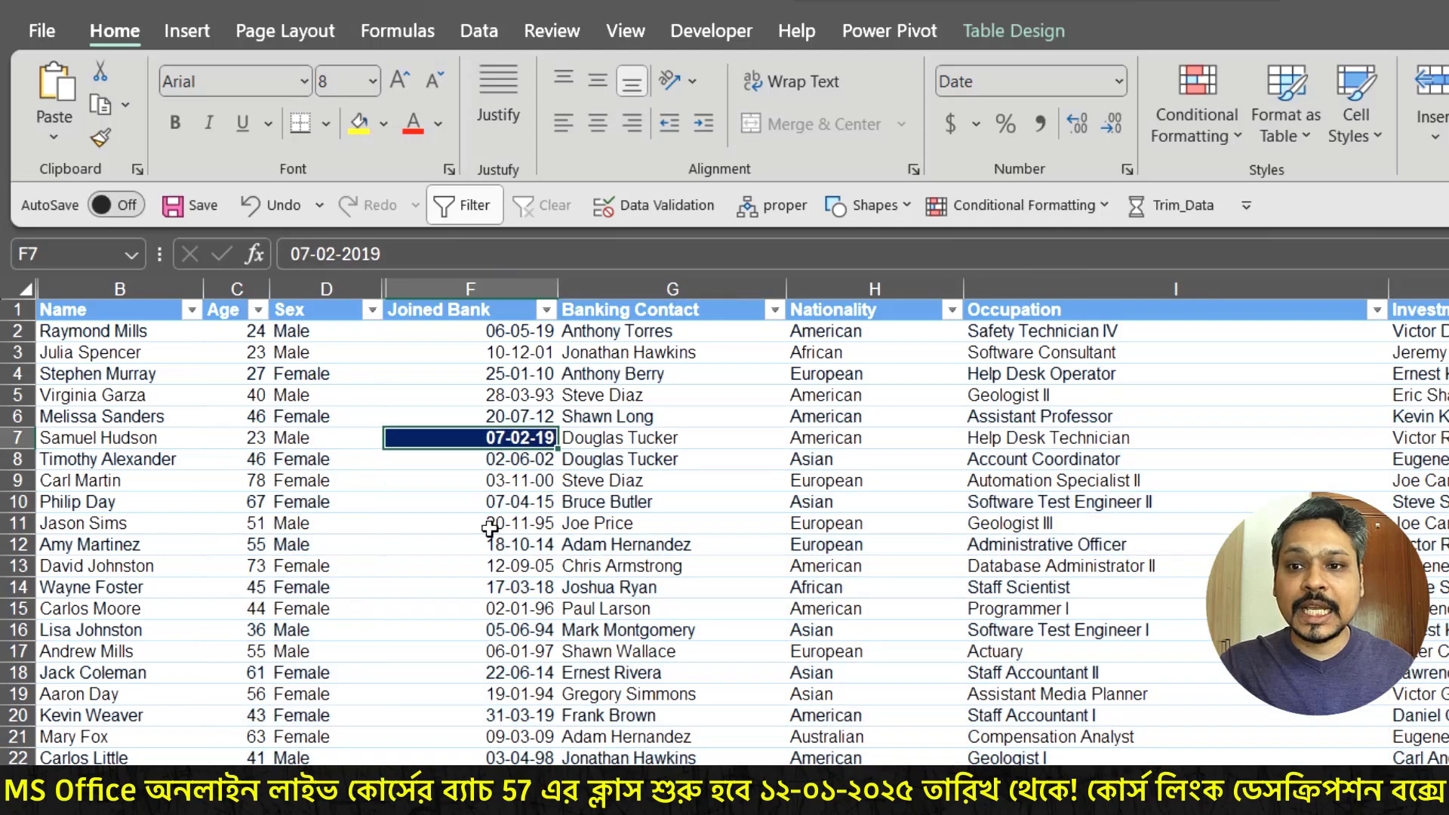
left_click(494, 526)
left_click(513, 630)
left_click(520, 477)
left_click(898, 483)
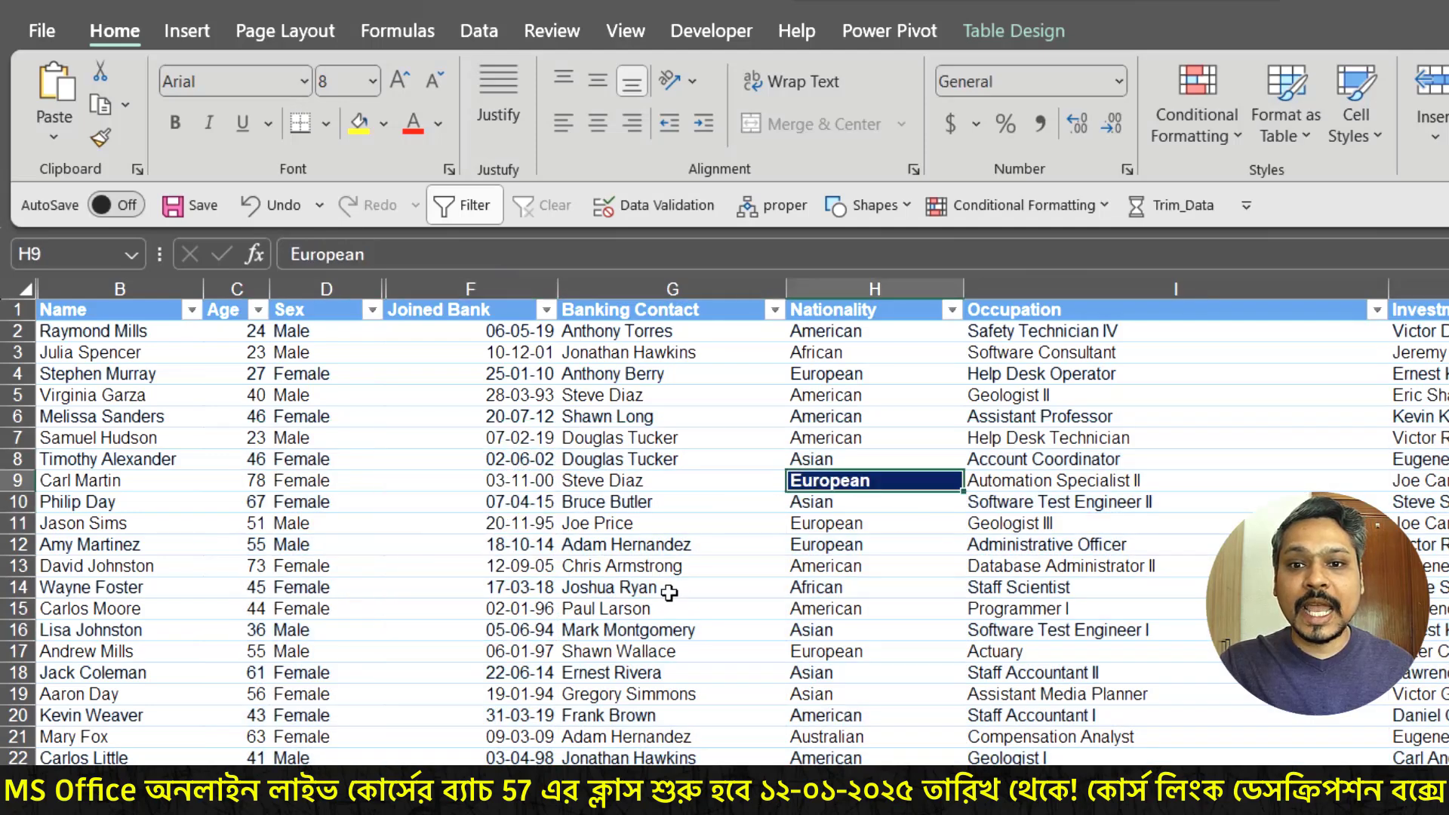
left_click(630, 589)
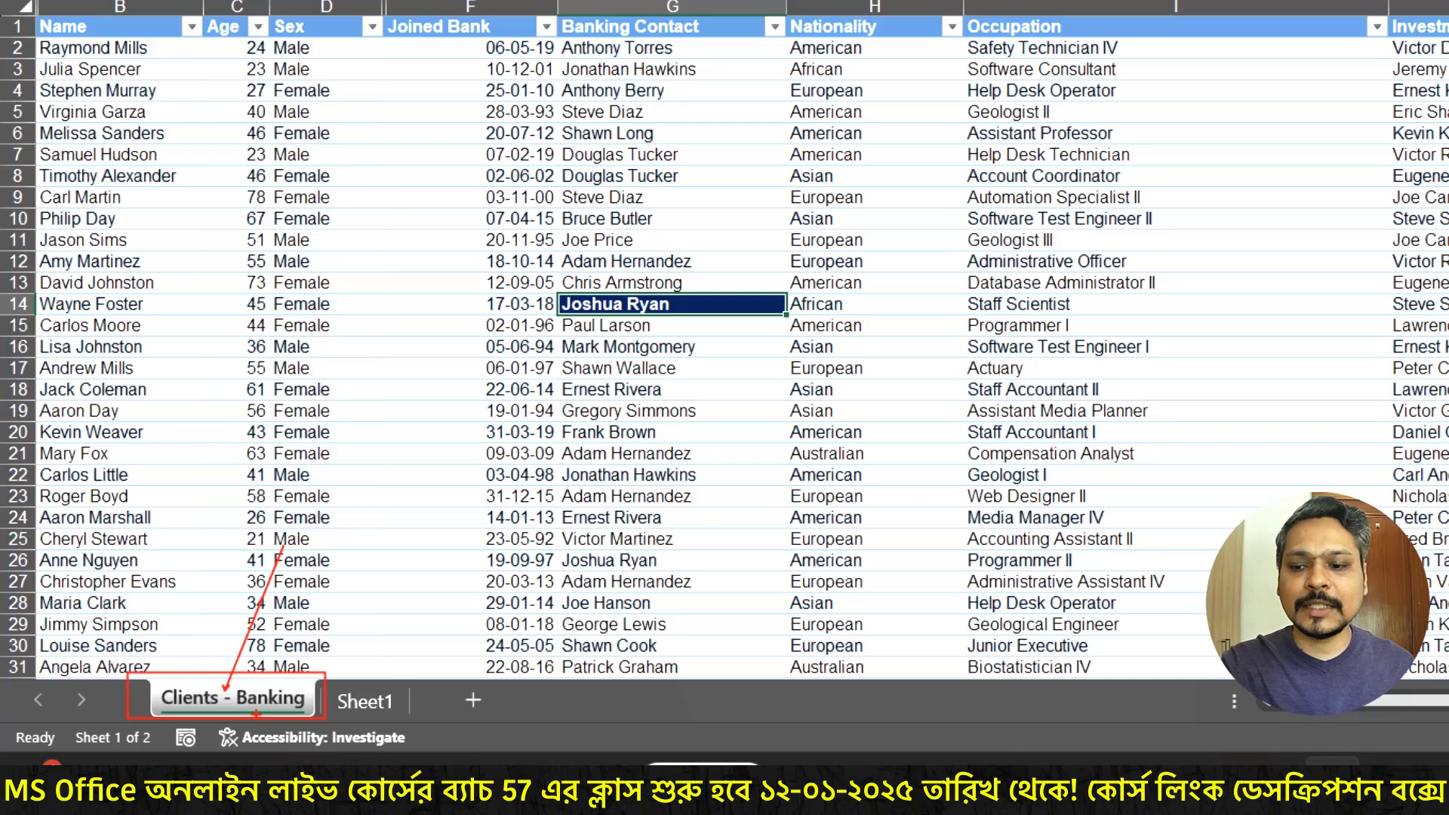
- Open the code of the Clients - Banking sheet and delete the existing Worksheet_SelectionChange procedure
right_click(218, 703)
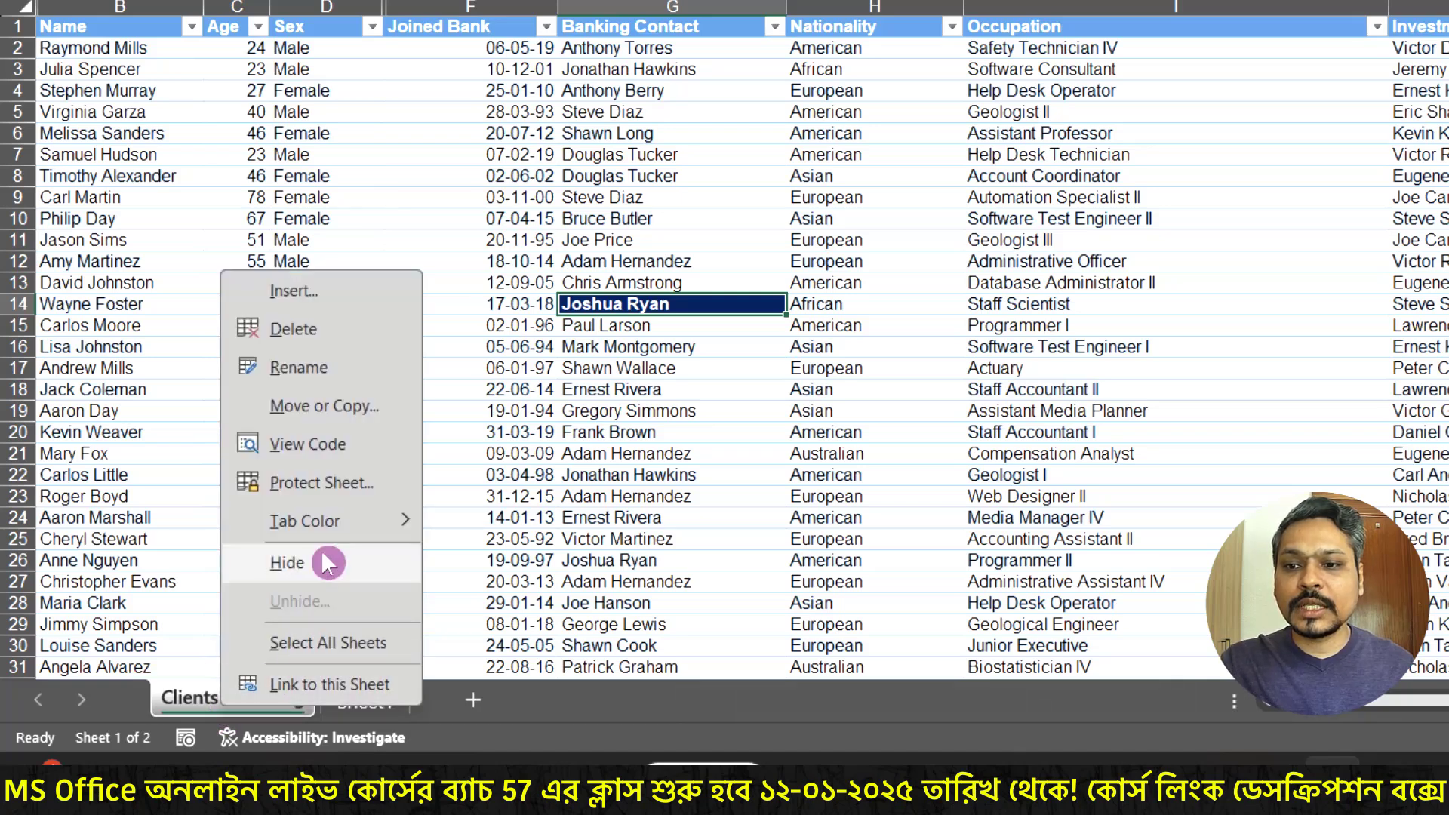
left_click(309, 446)
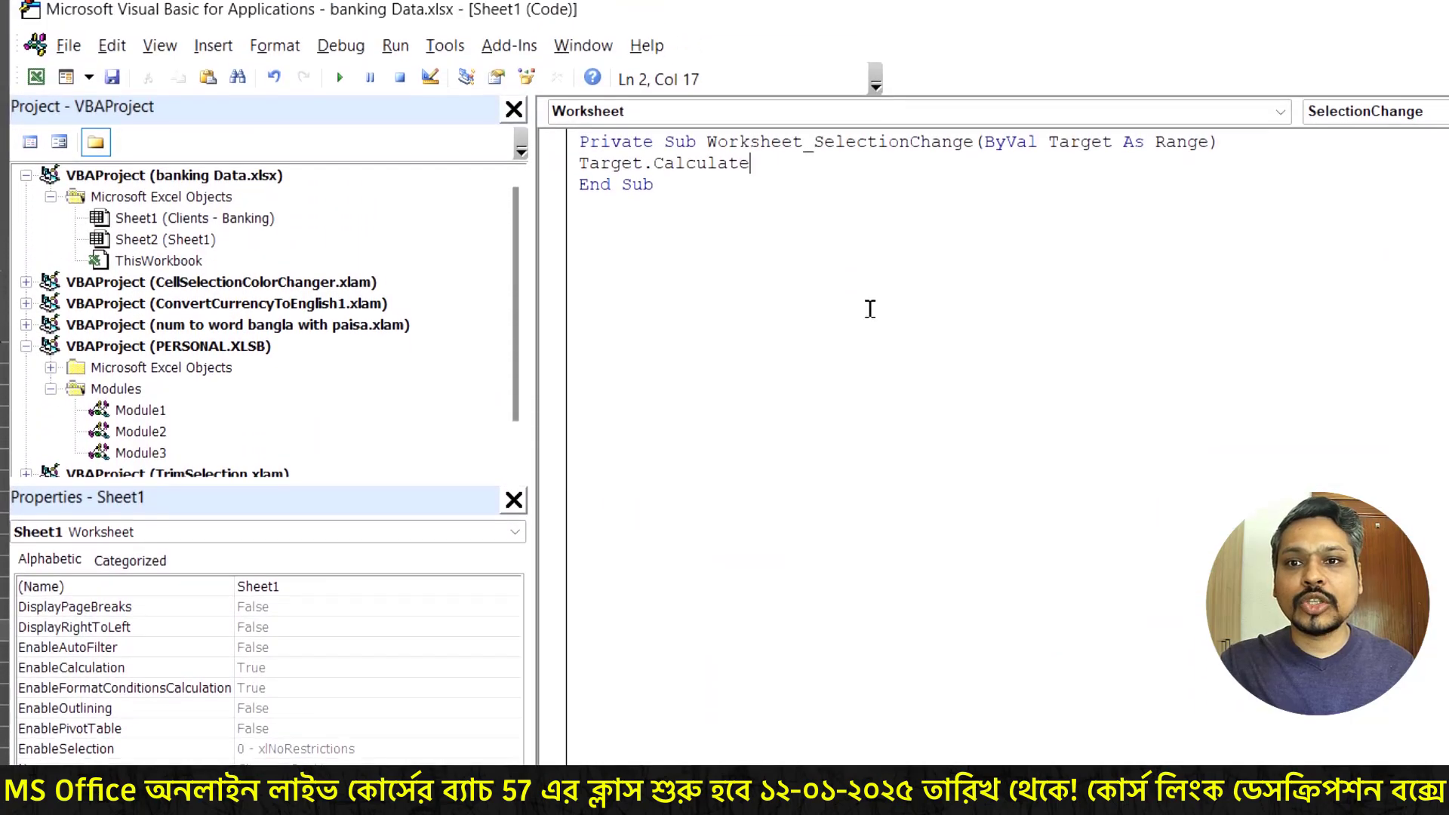
left_click_drag(685, 208, 572, 136)
key("Delete")
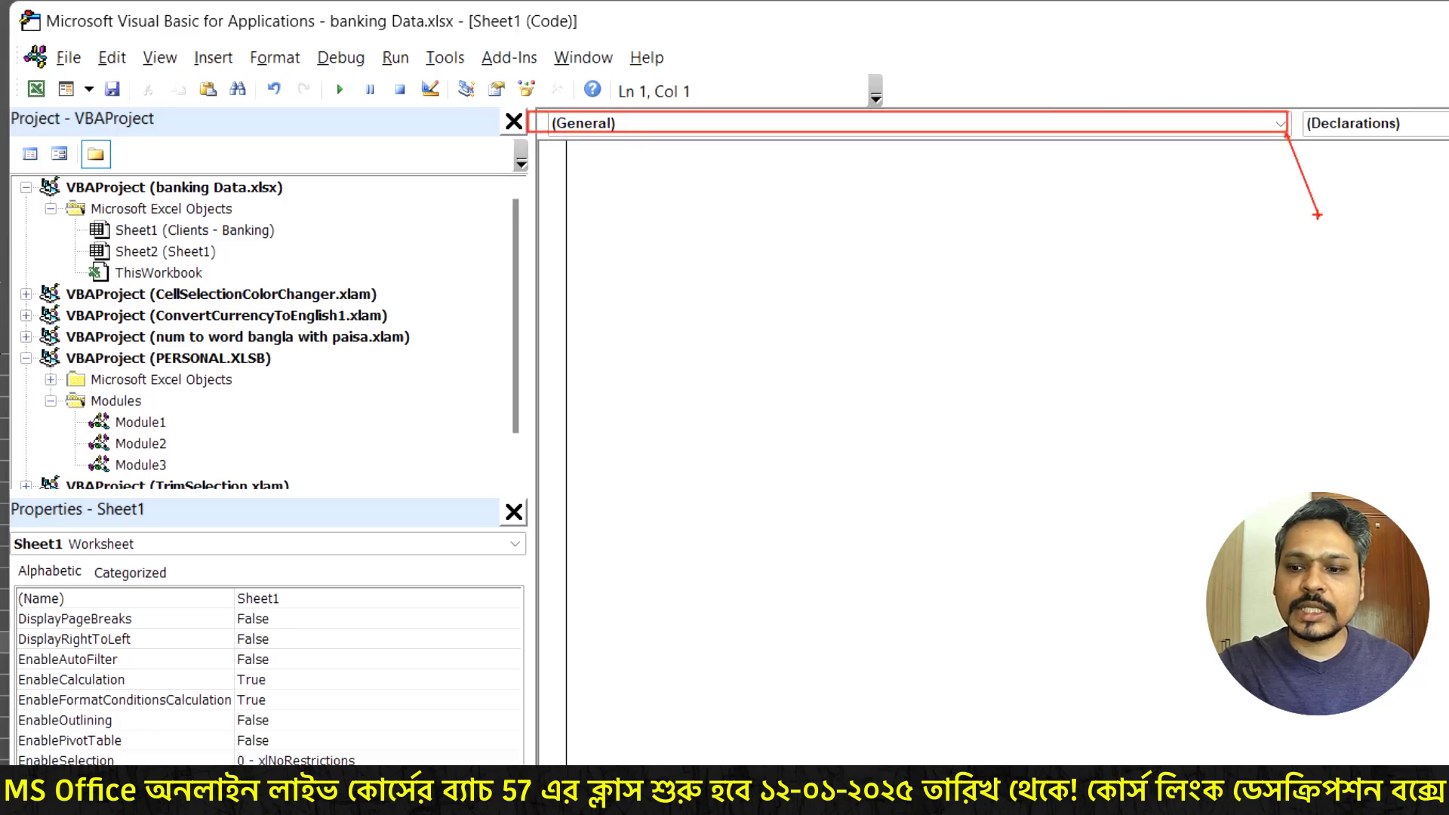
- Add a SelectionChange event procedure for the Worksheet object containing the statement target.Calculate
left_click(1280, 123)
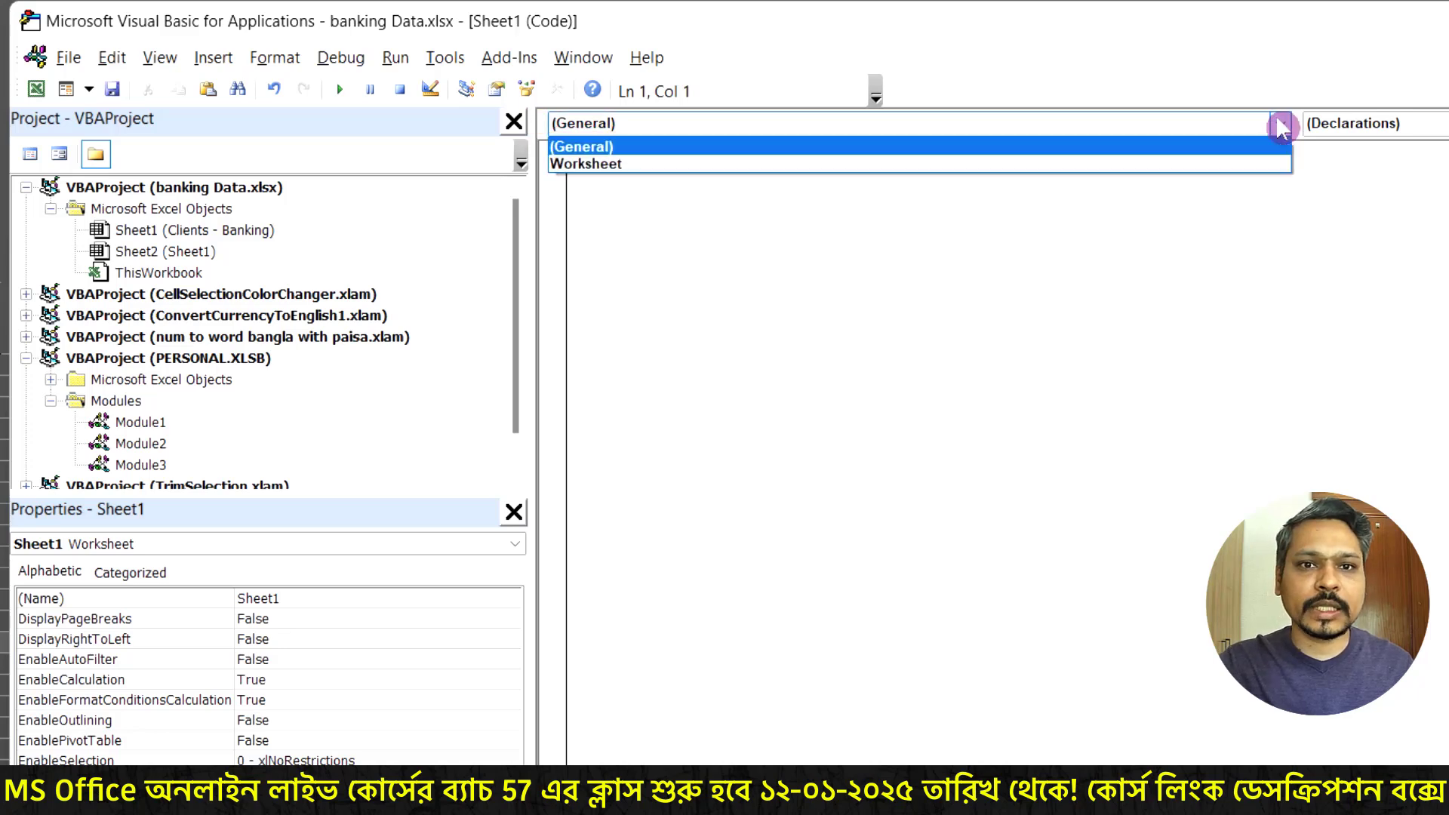
left_click(654, 165)
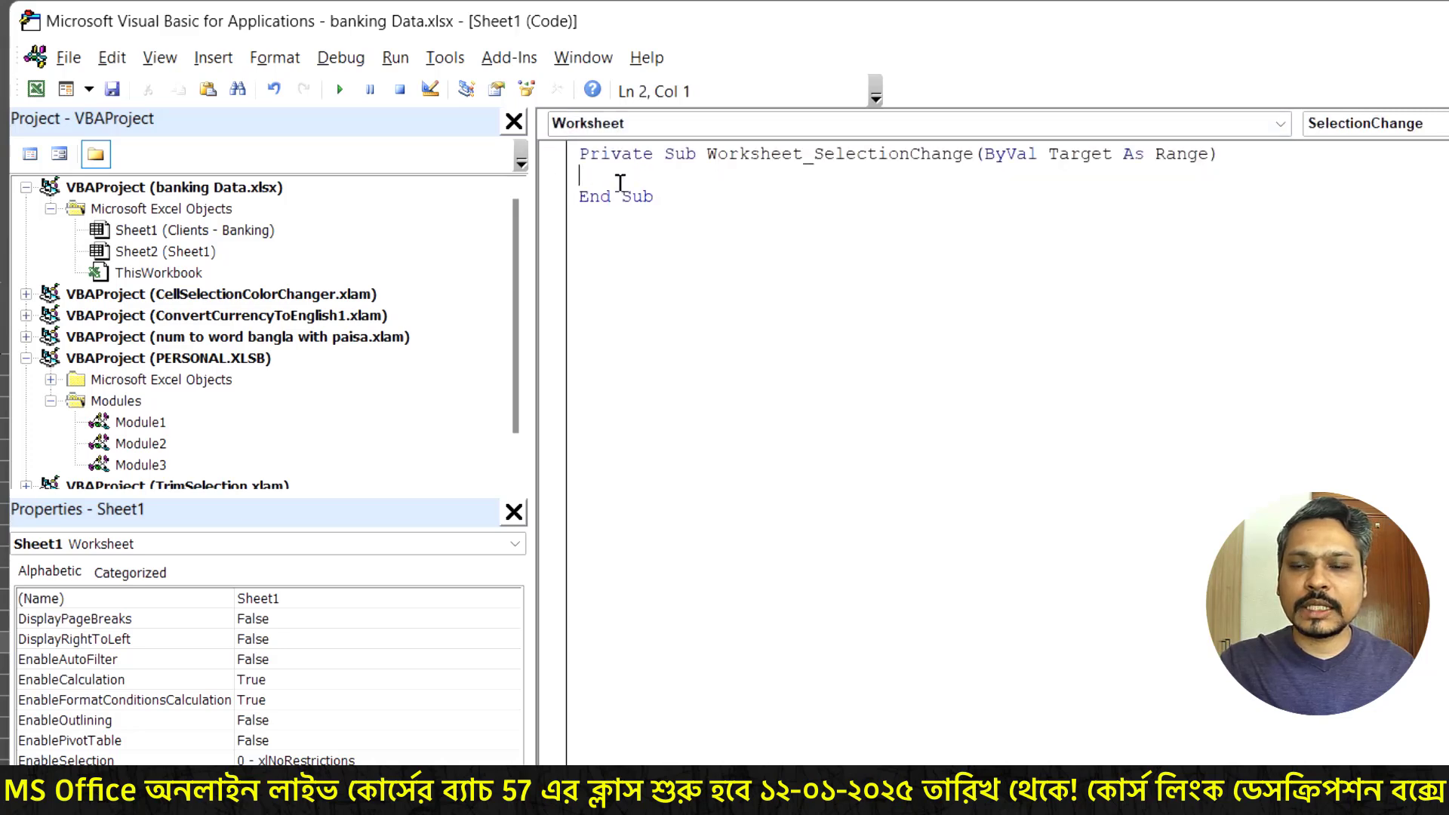
key("ctrl+2")
left_click_drag(590, 173, 761, 179)
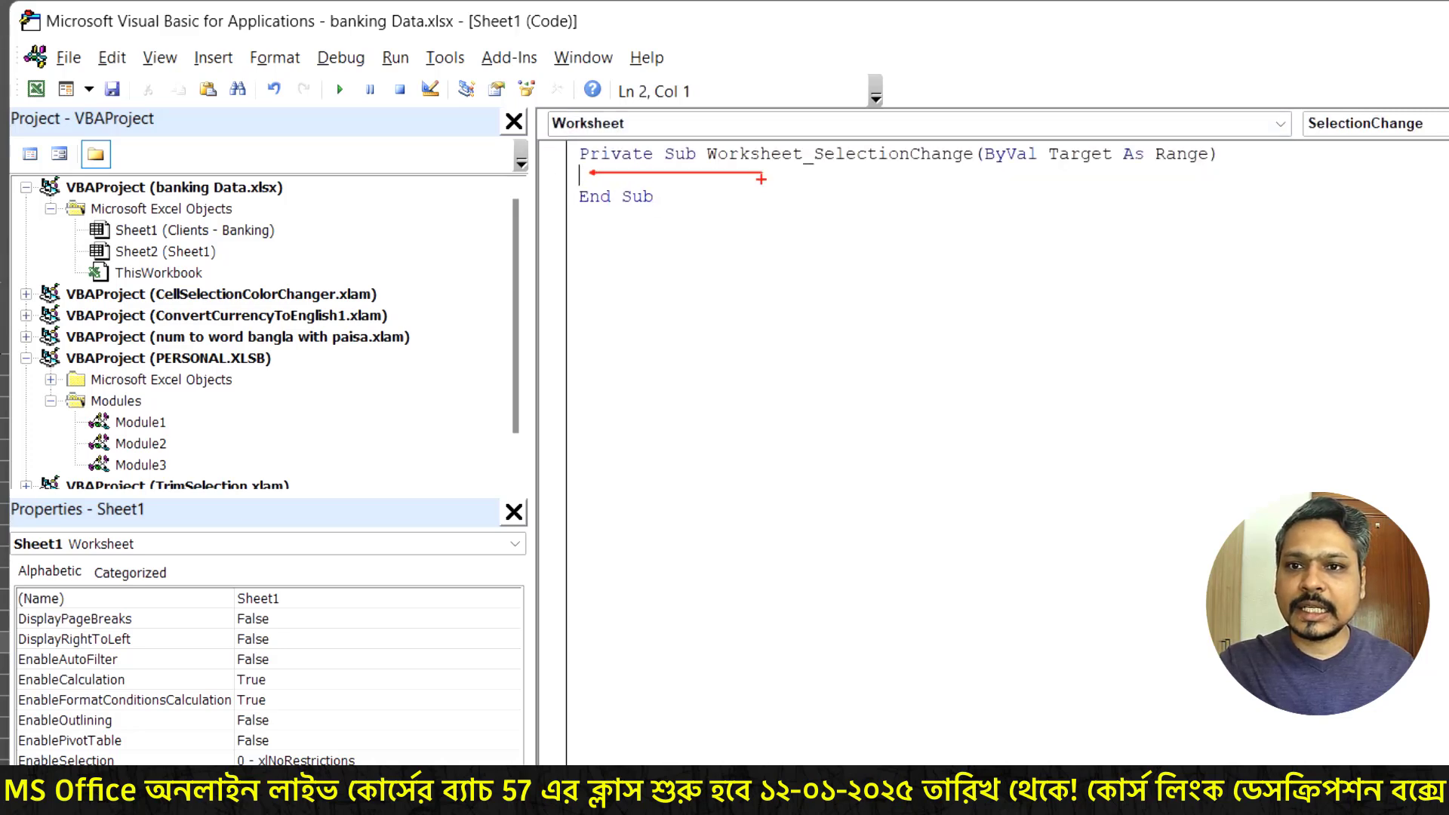
key("Escape")
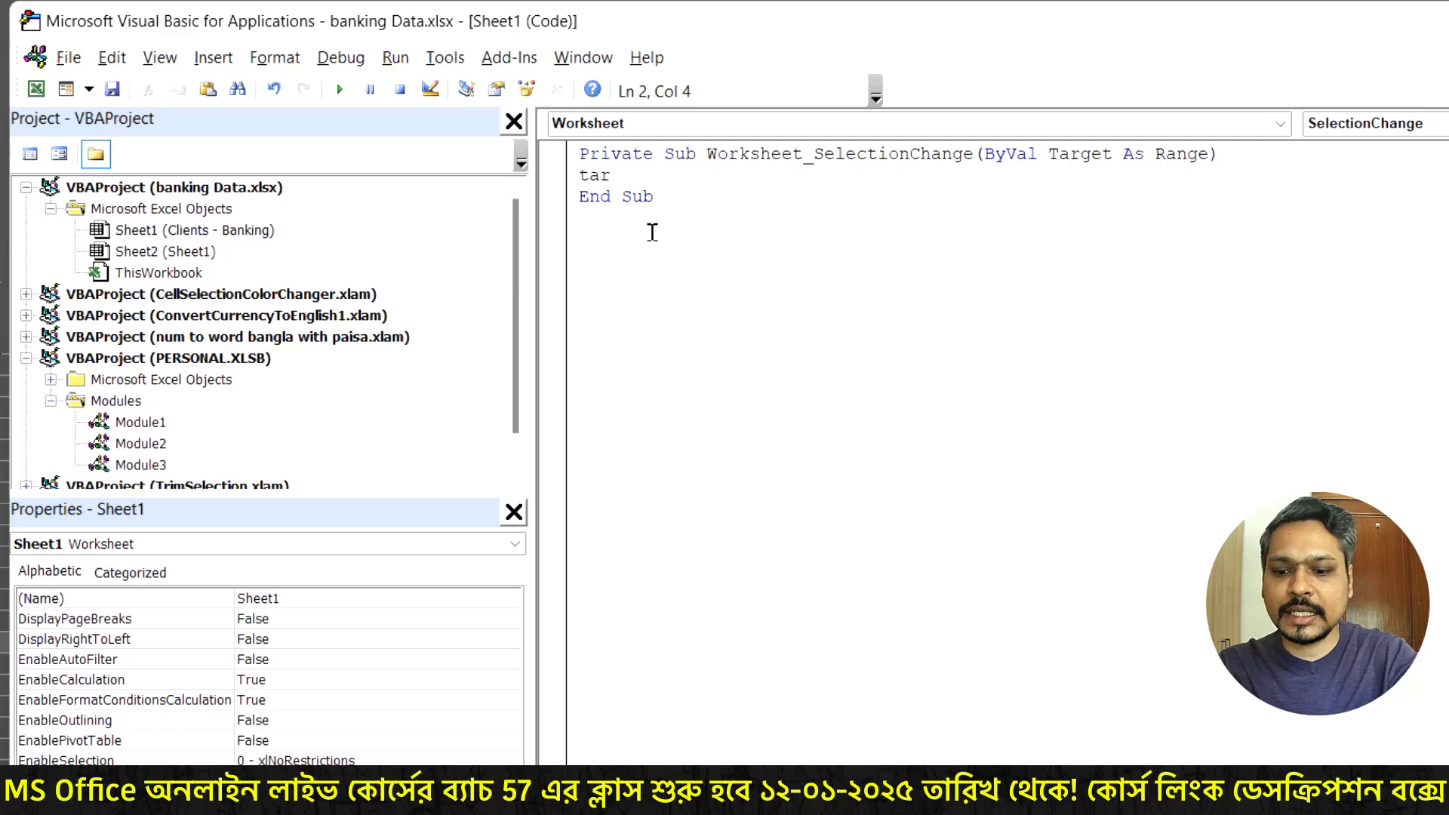
type("get.ca")
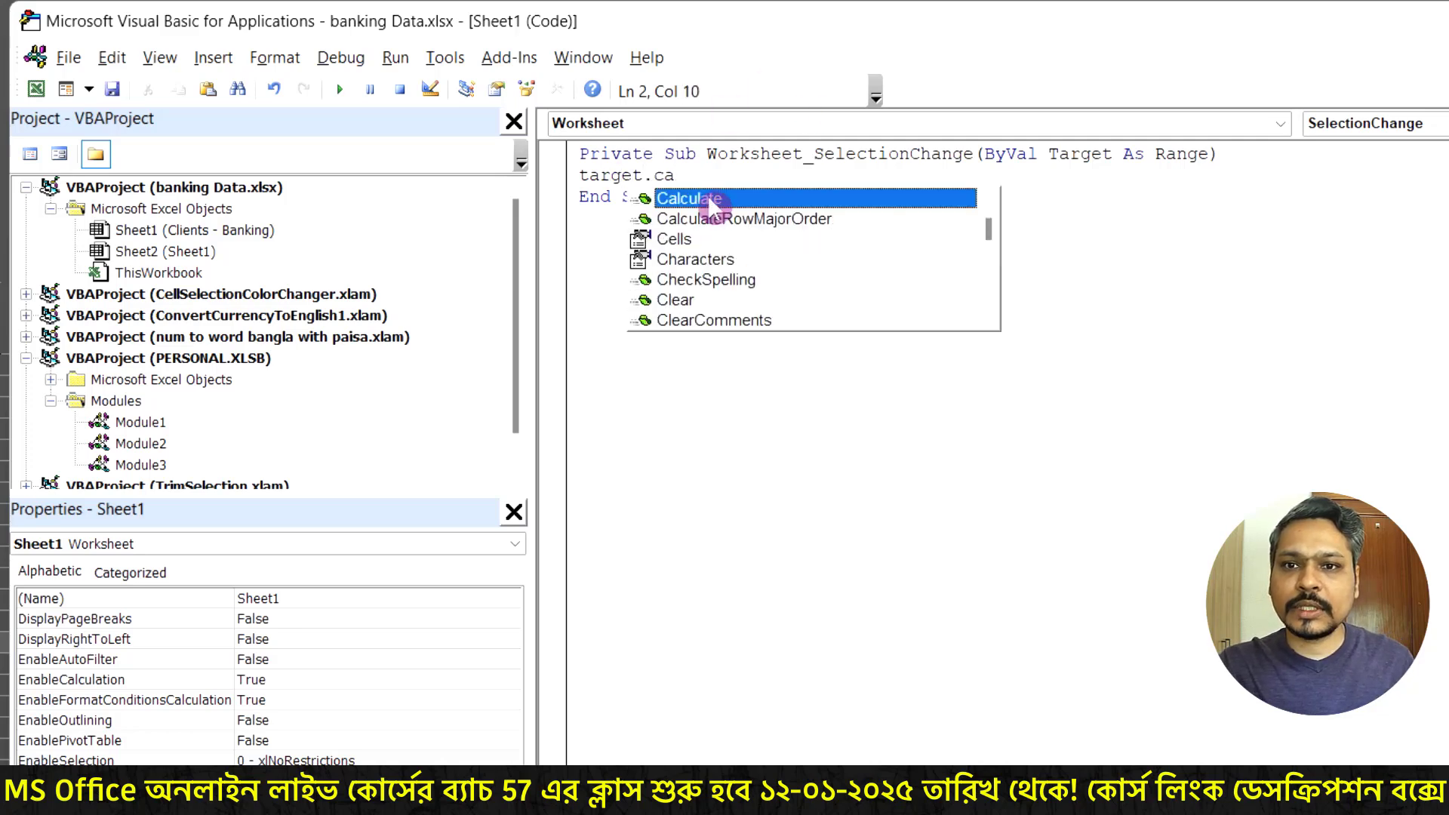
double_click(709, 199)
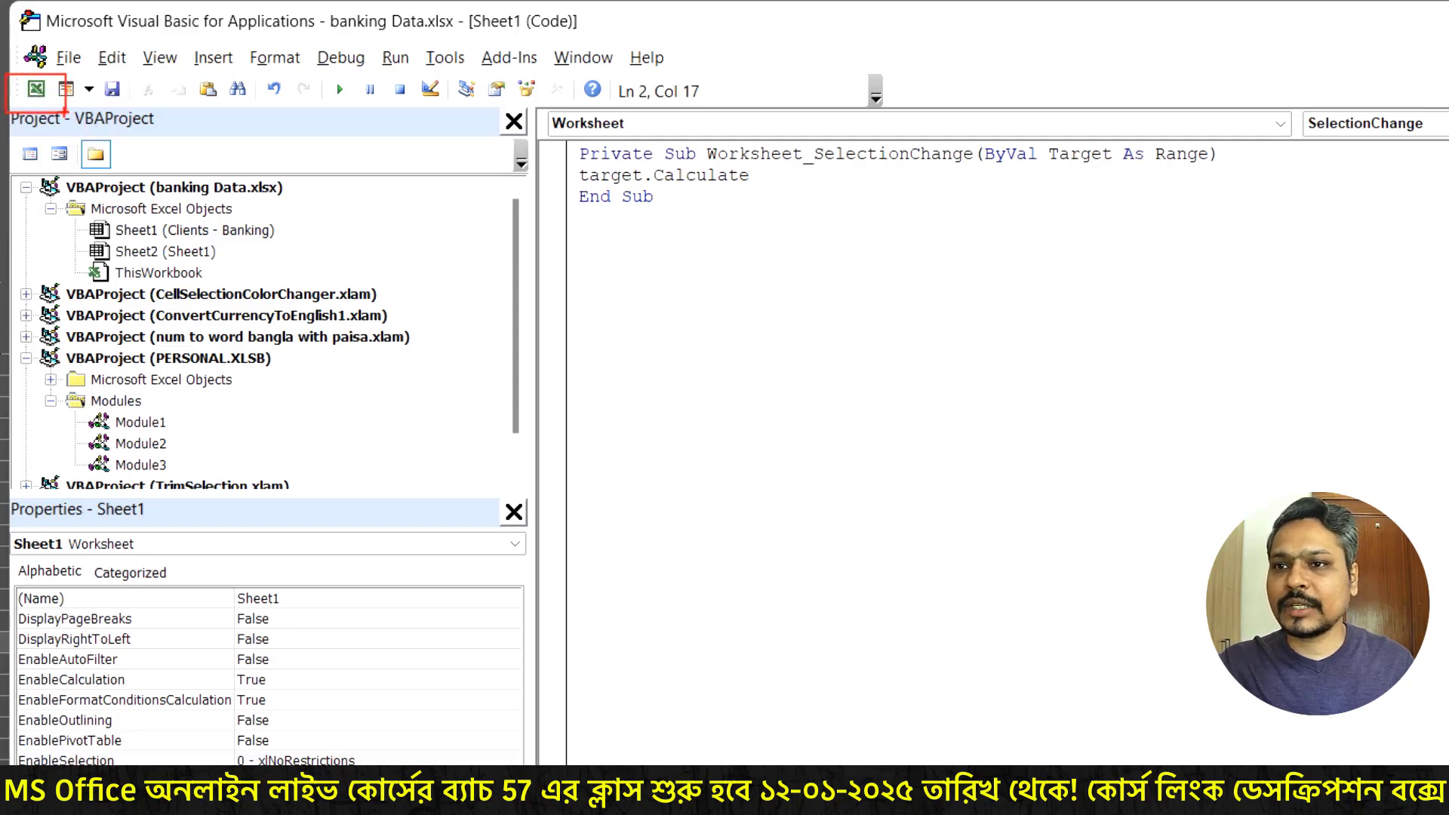
- Switch back to the Excel worksheet and select cells across the Joined Bank, Banking Contact, Nationality and Occupation columns to check the highlight
left_click(36, 89)
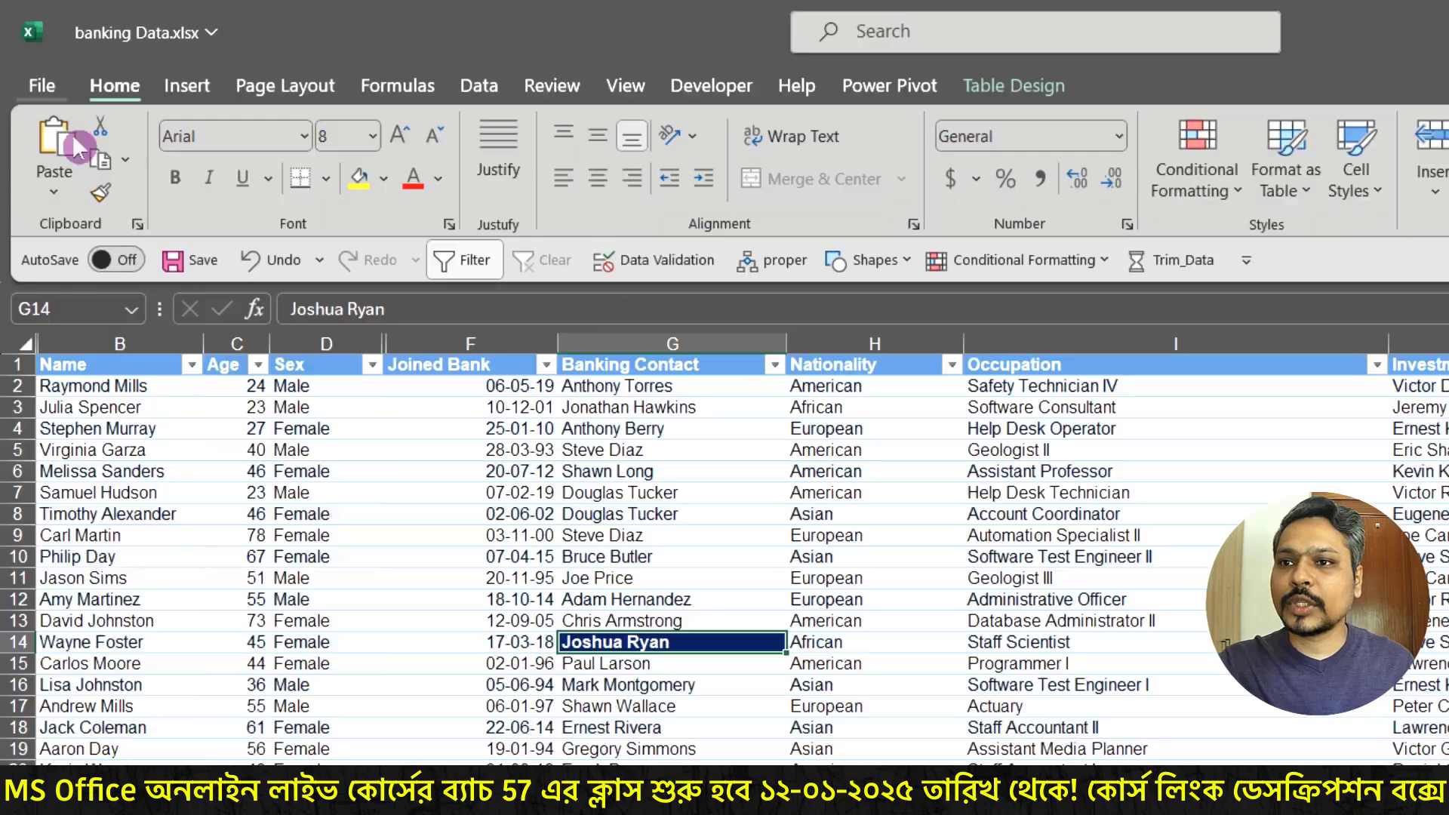
left_click(705, 577)
left_click(868, 598)
left_click(725, 706)
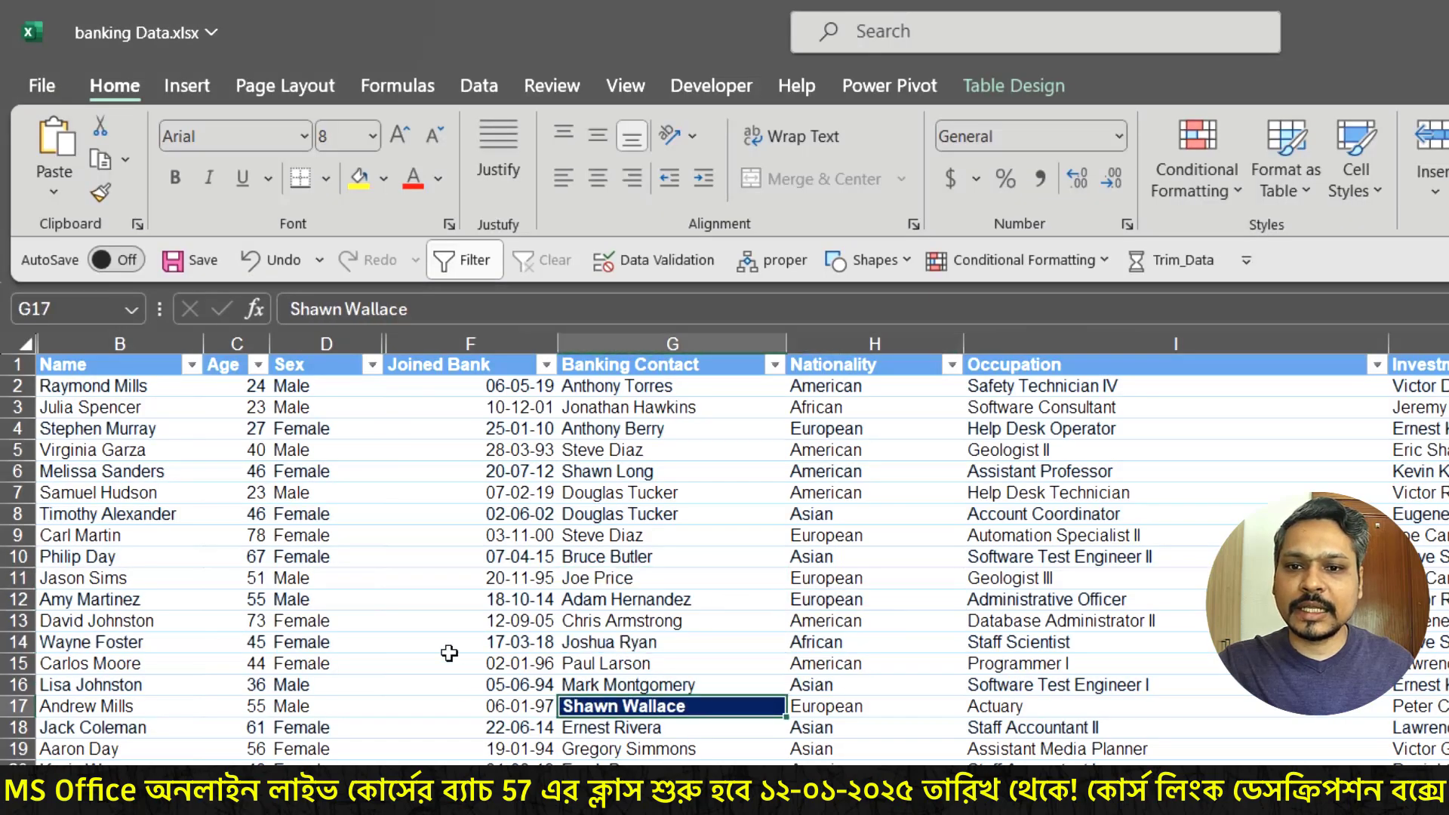
left_click(452, 577)
left_click(724, 535)
left_click(1067, 642)
left_click(1051, 741)
left_click(868, 788)
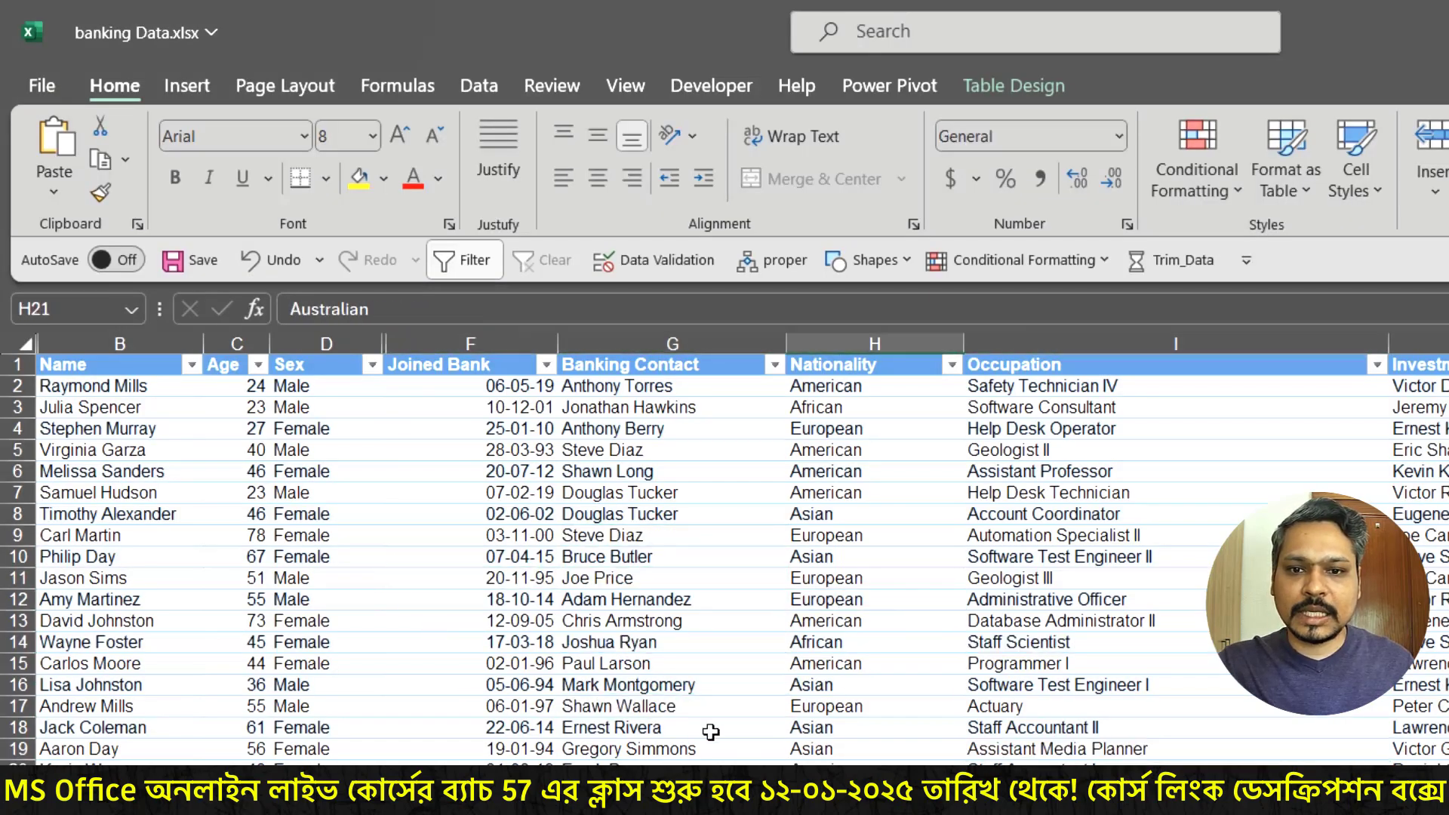